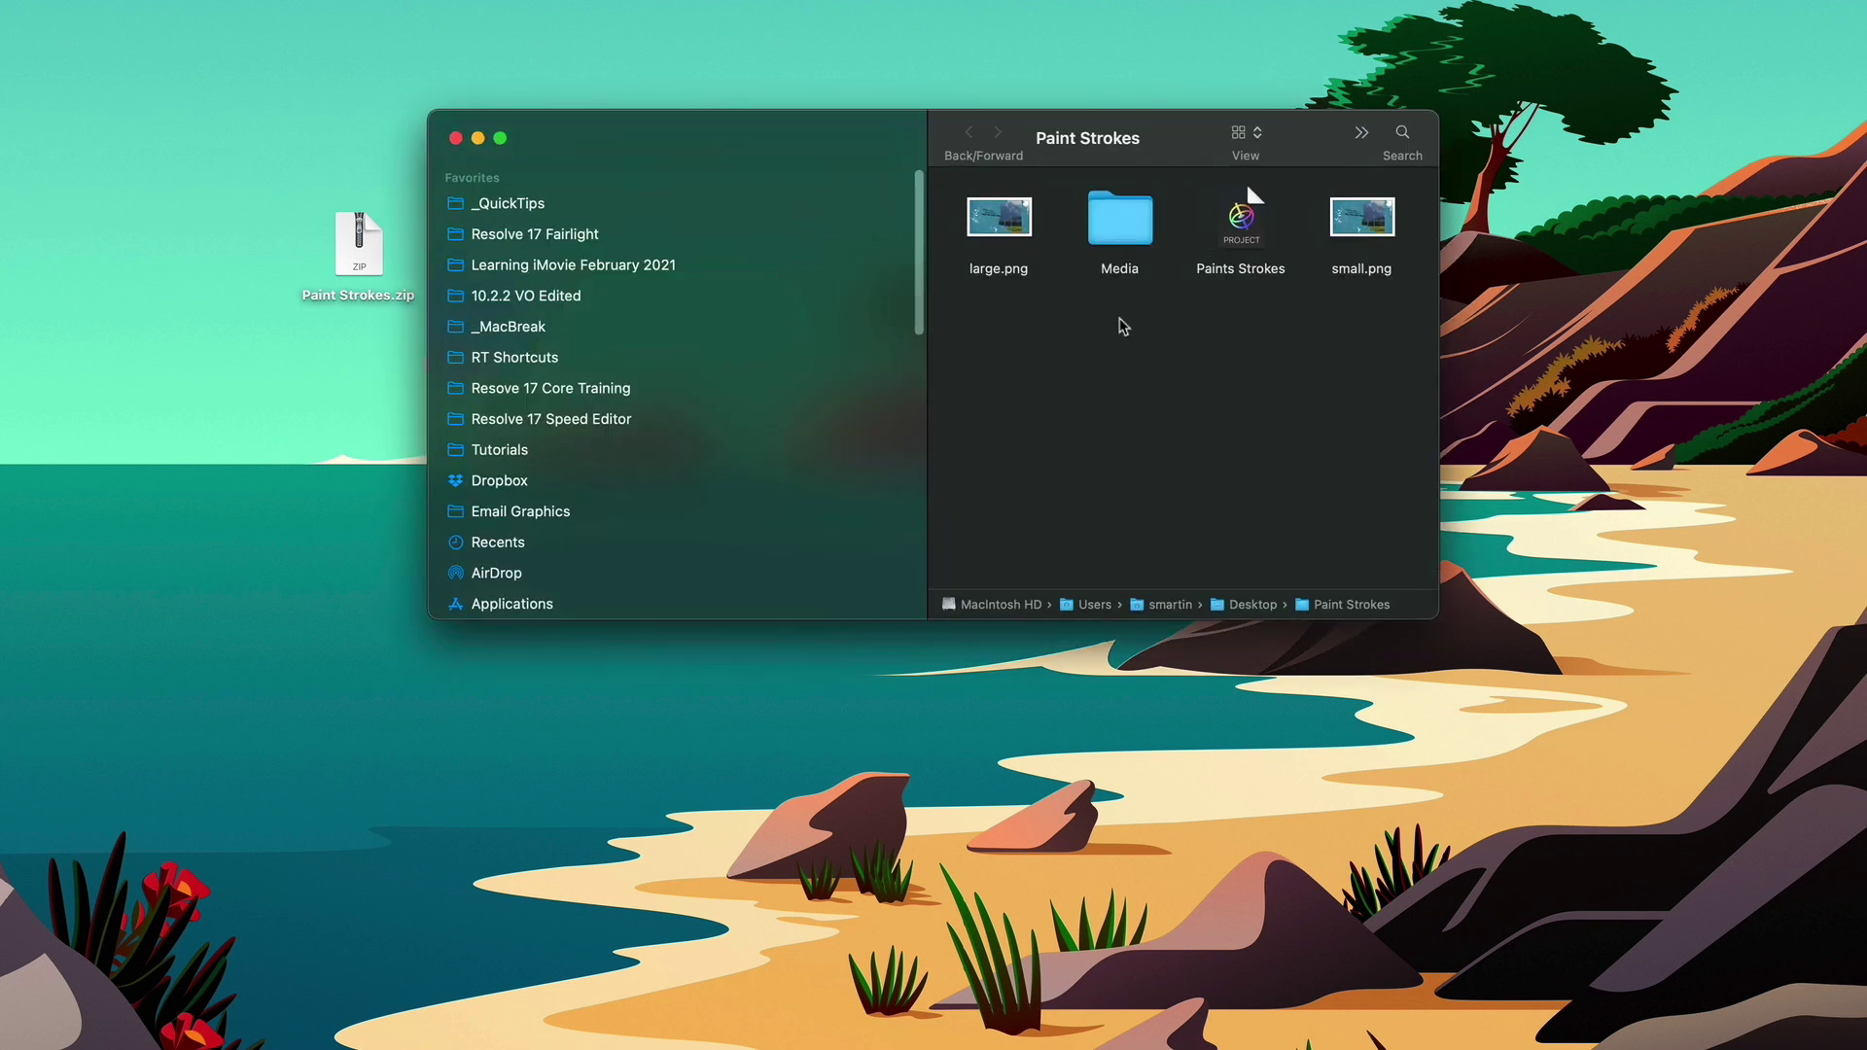
Open the Paints Strokes project and play its paint-stroke and title animation, stopping at 3;07
double_click(1241, 222)
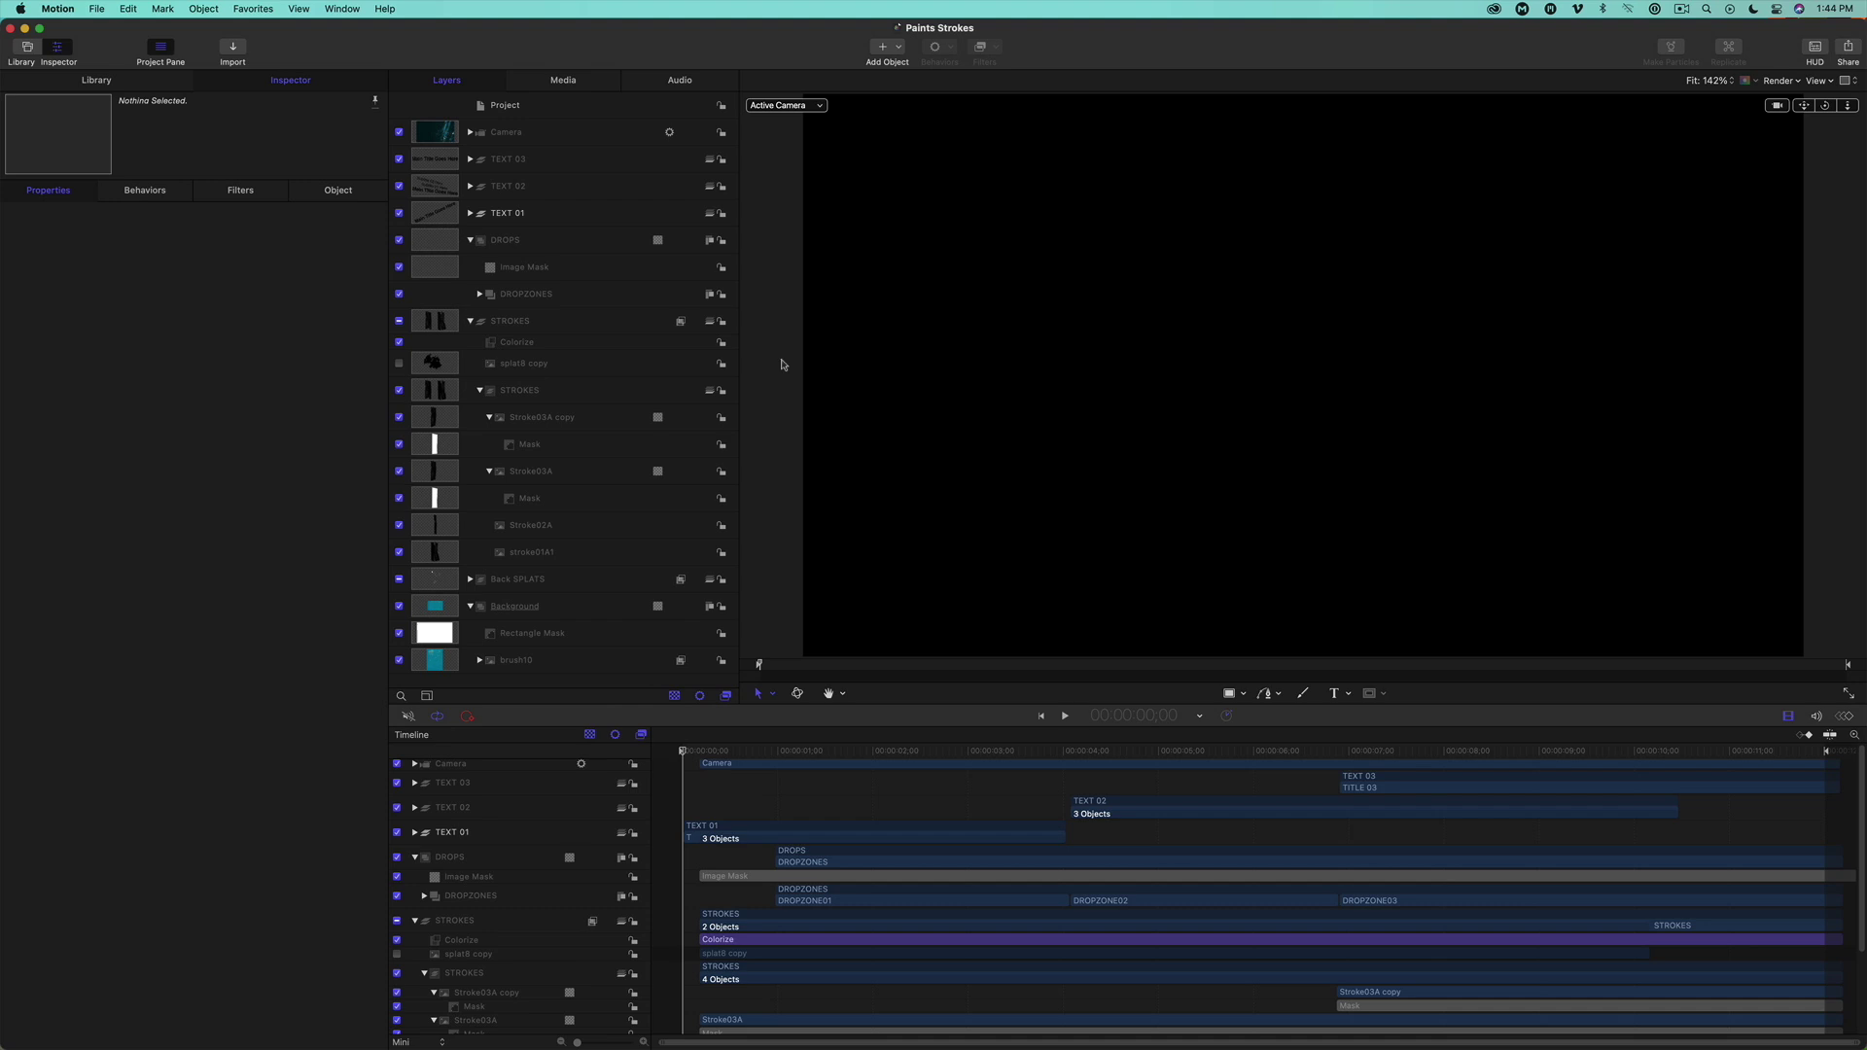
key(space)
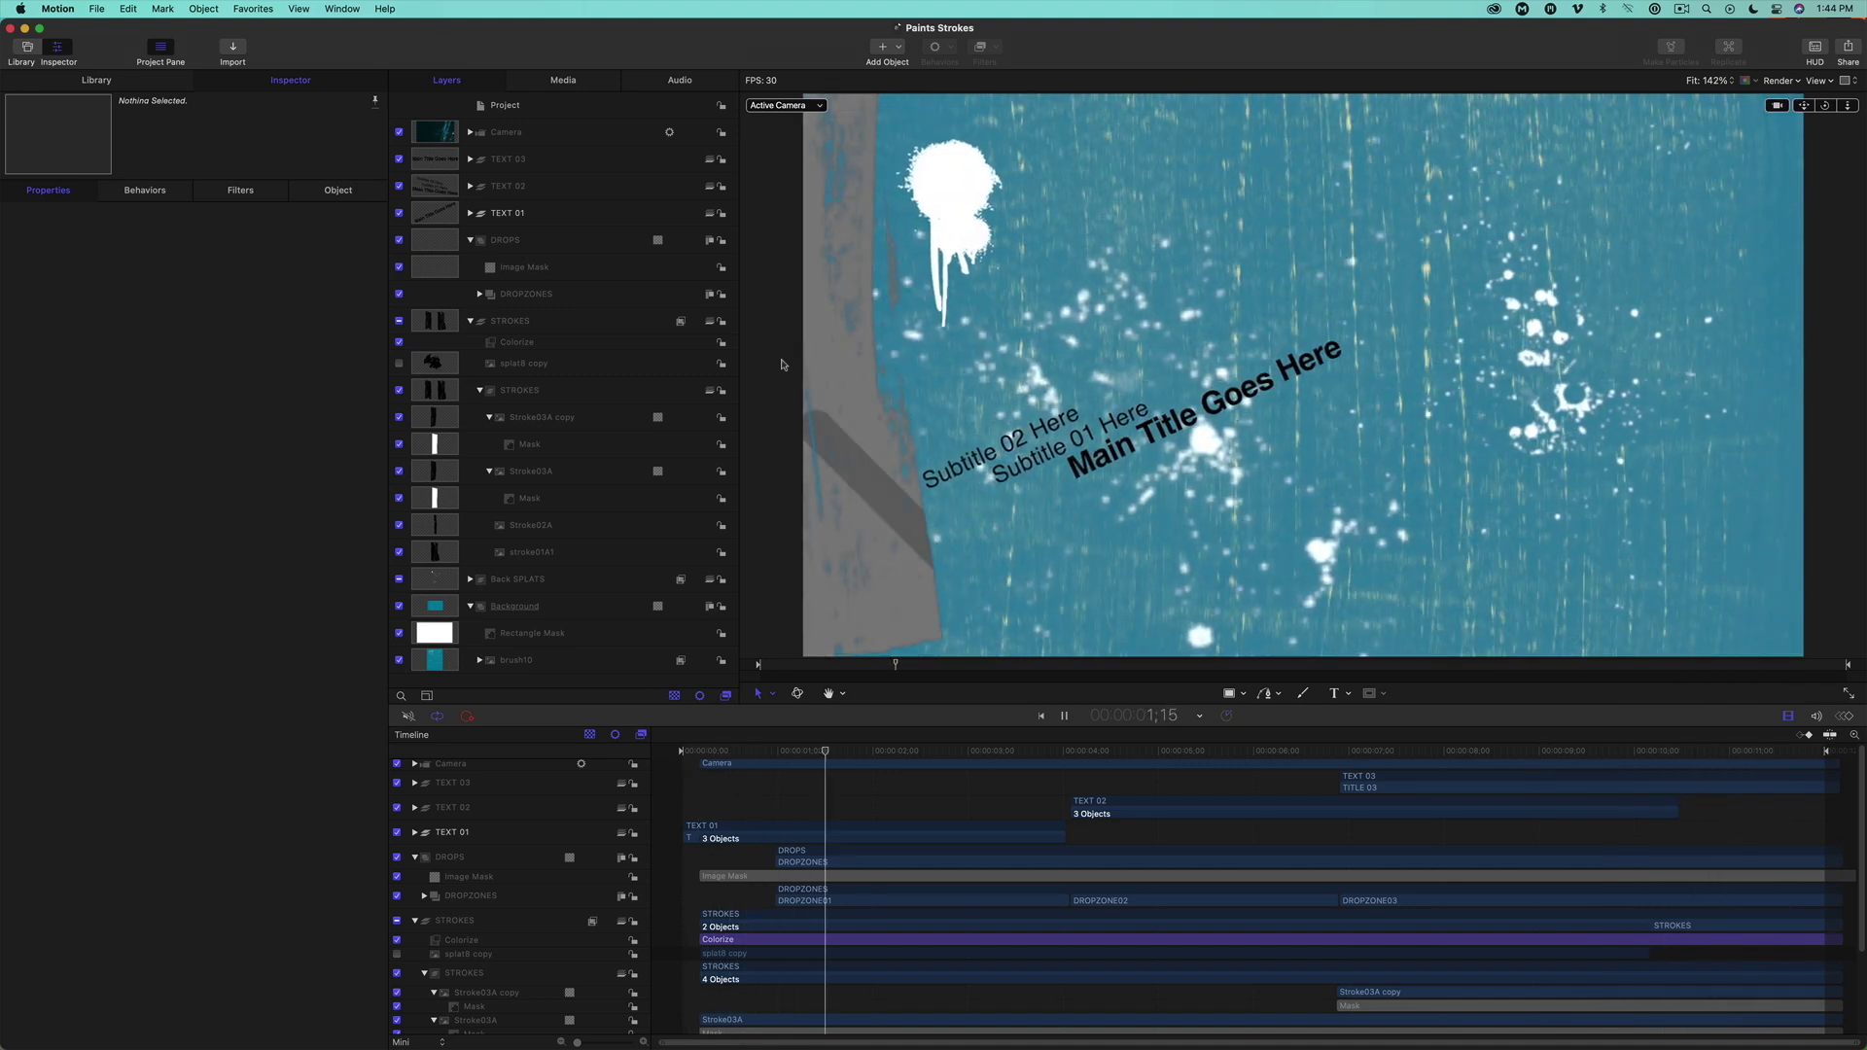
key(space)
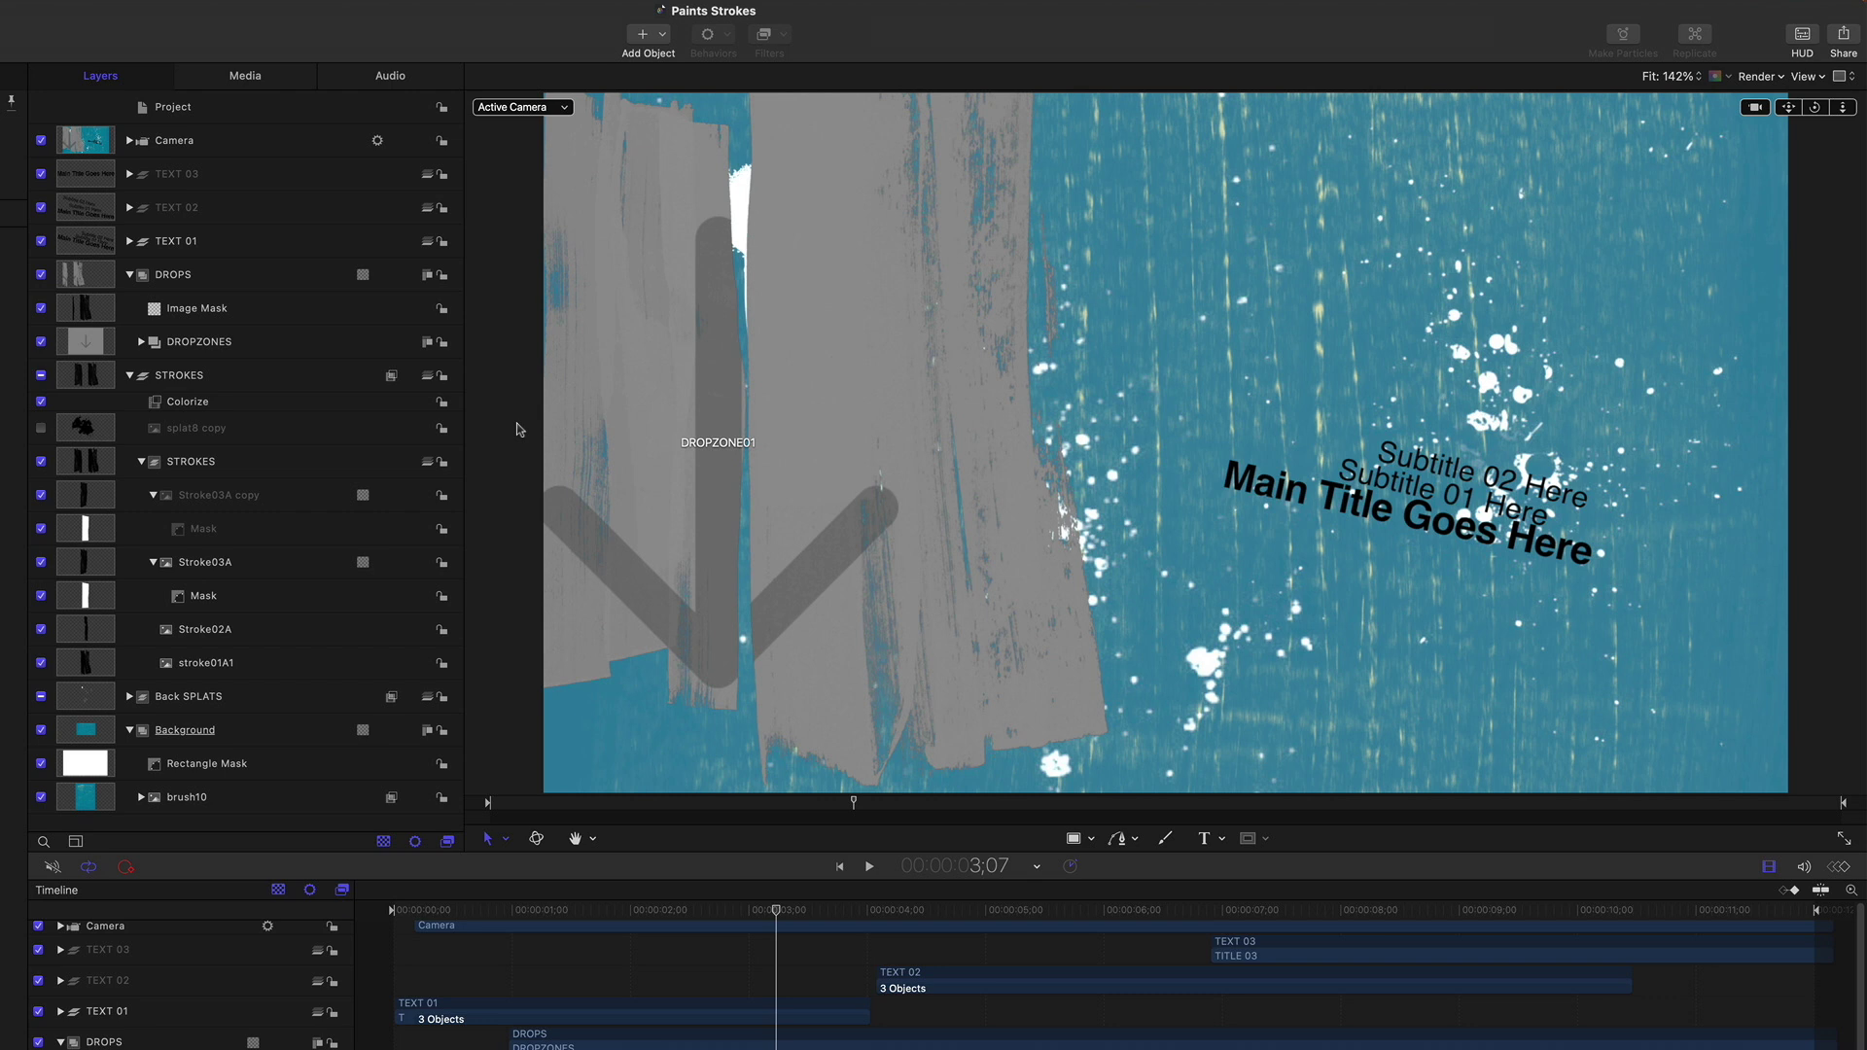
click(41, 276)
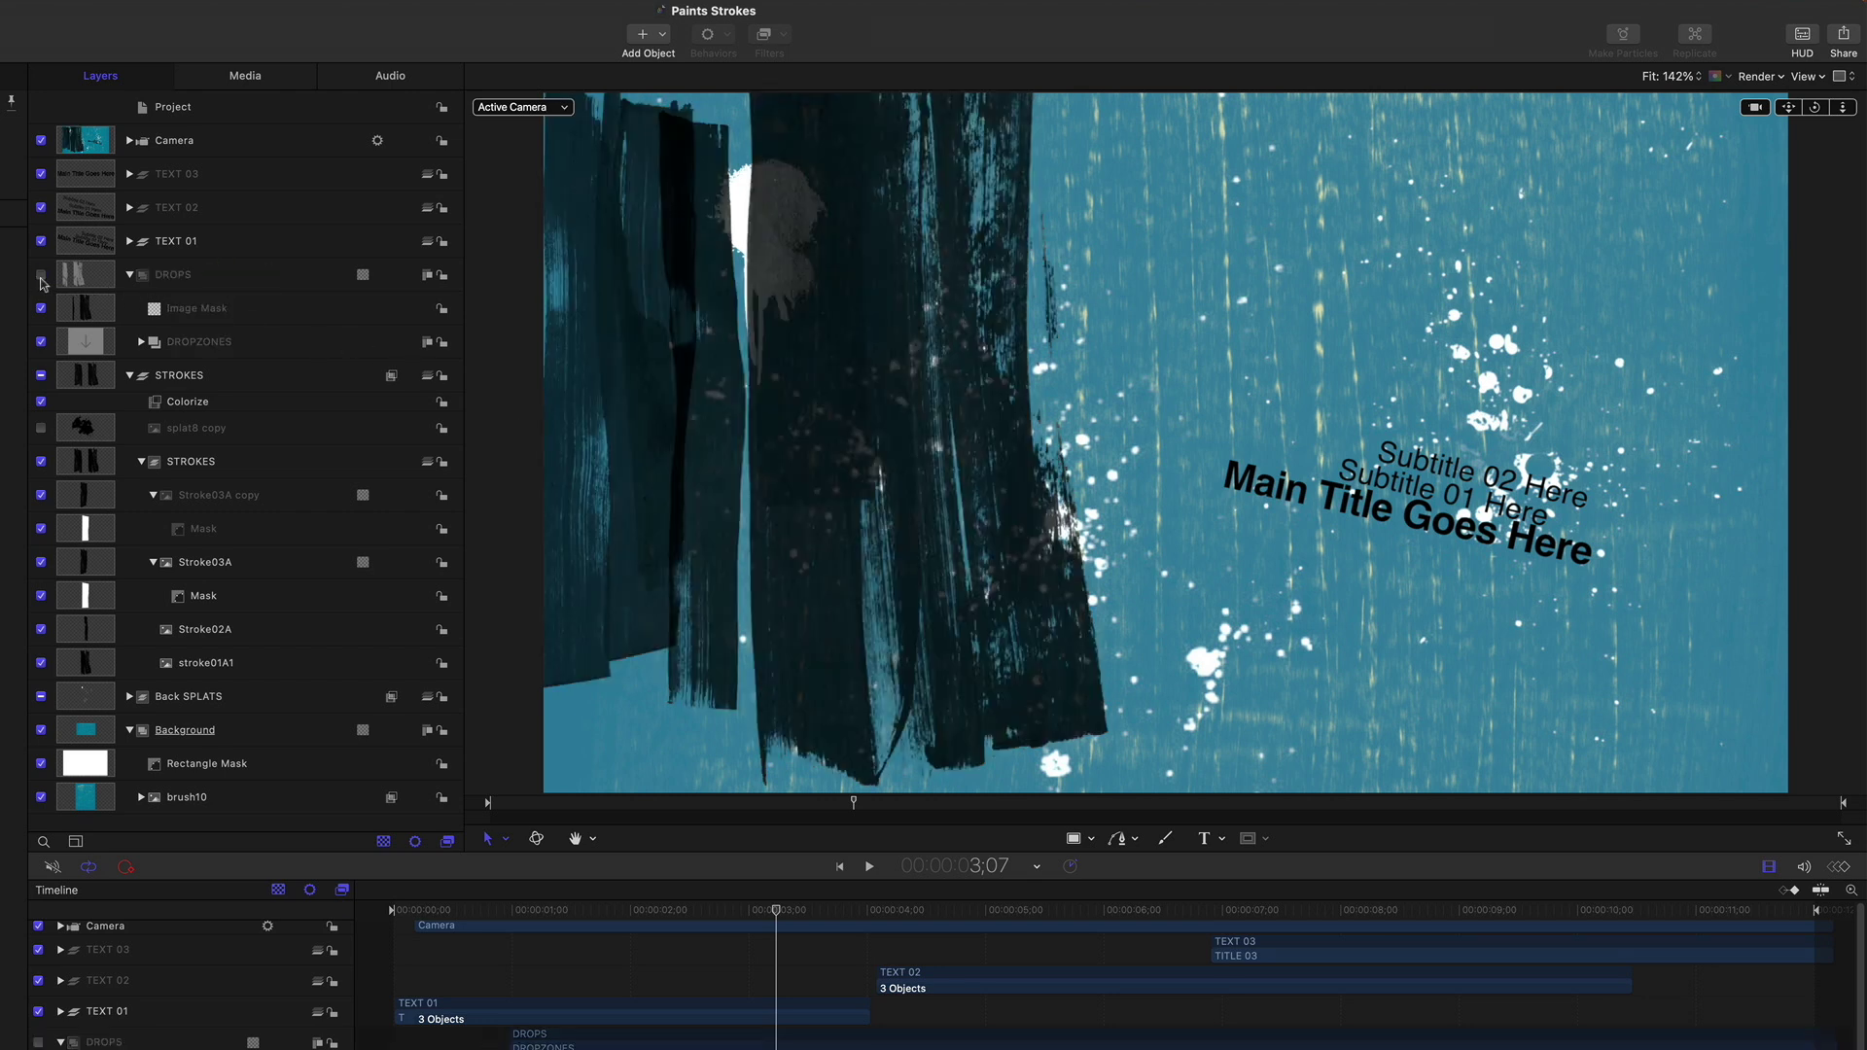
click(40, 277)
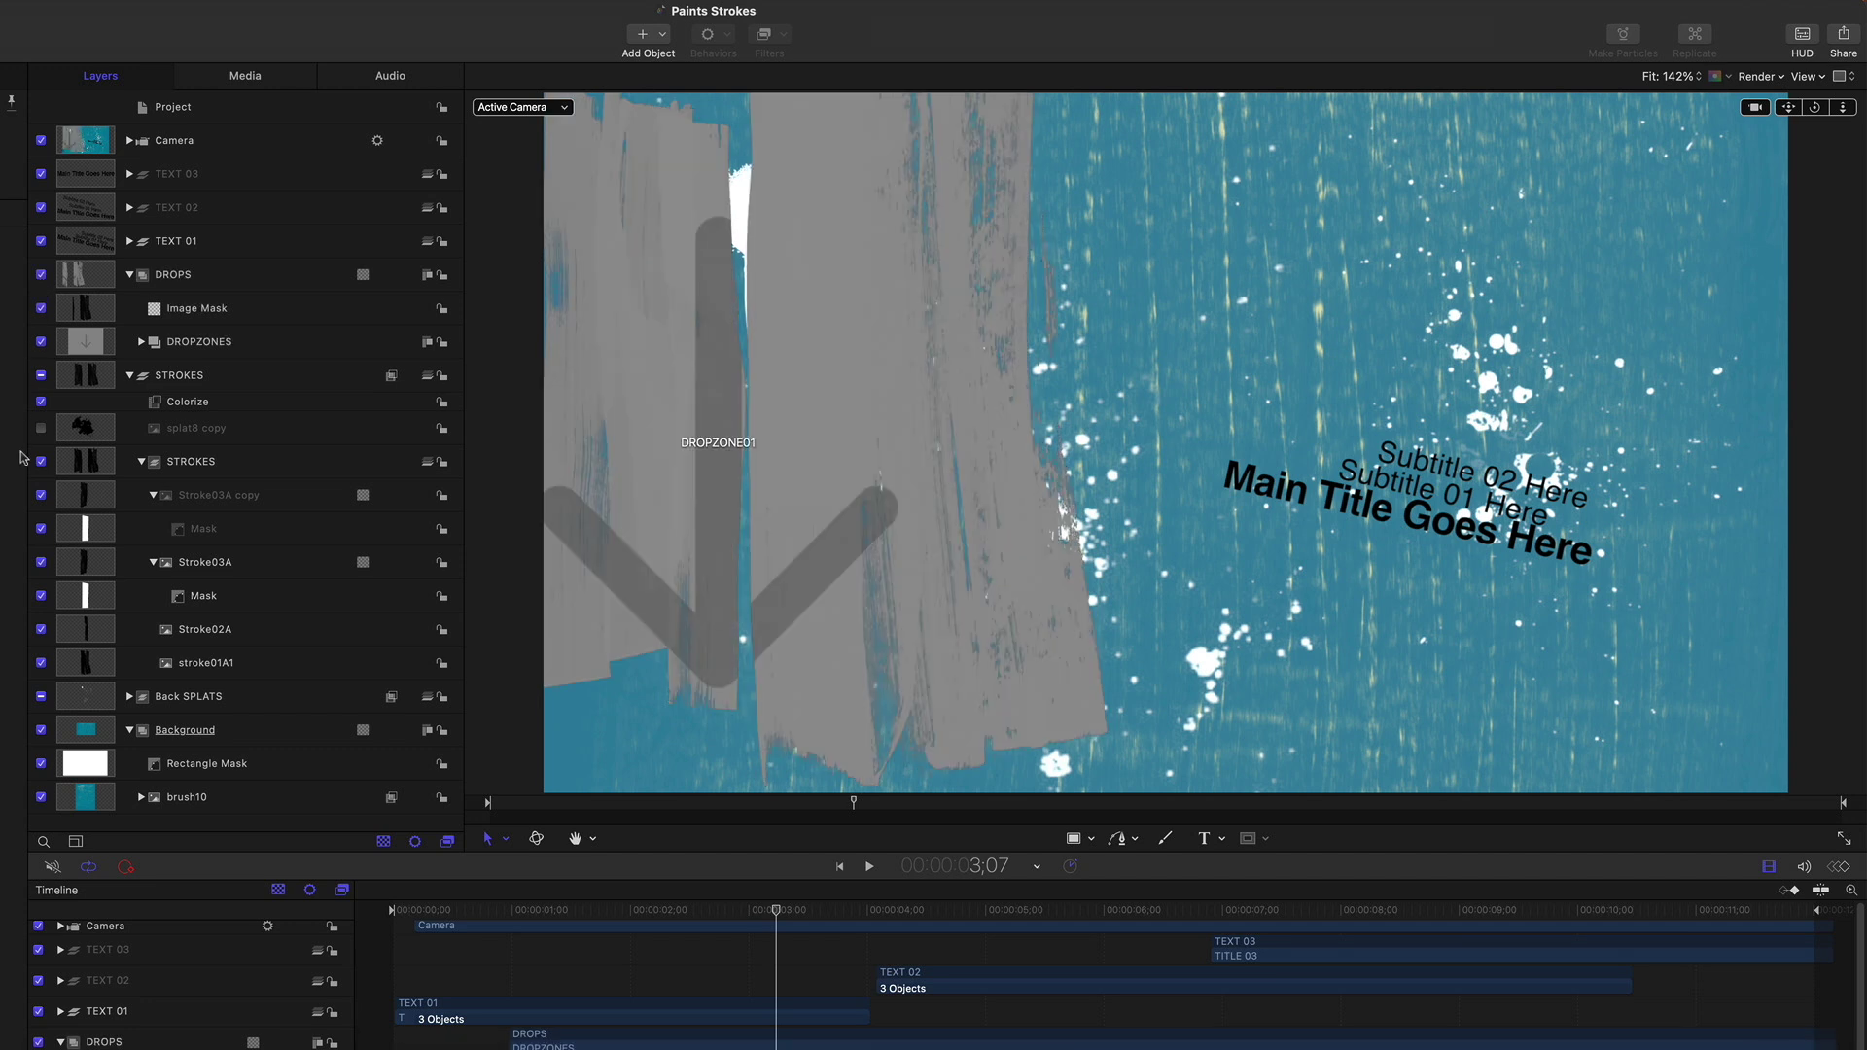
click(41, 696)
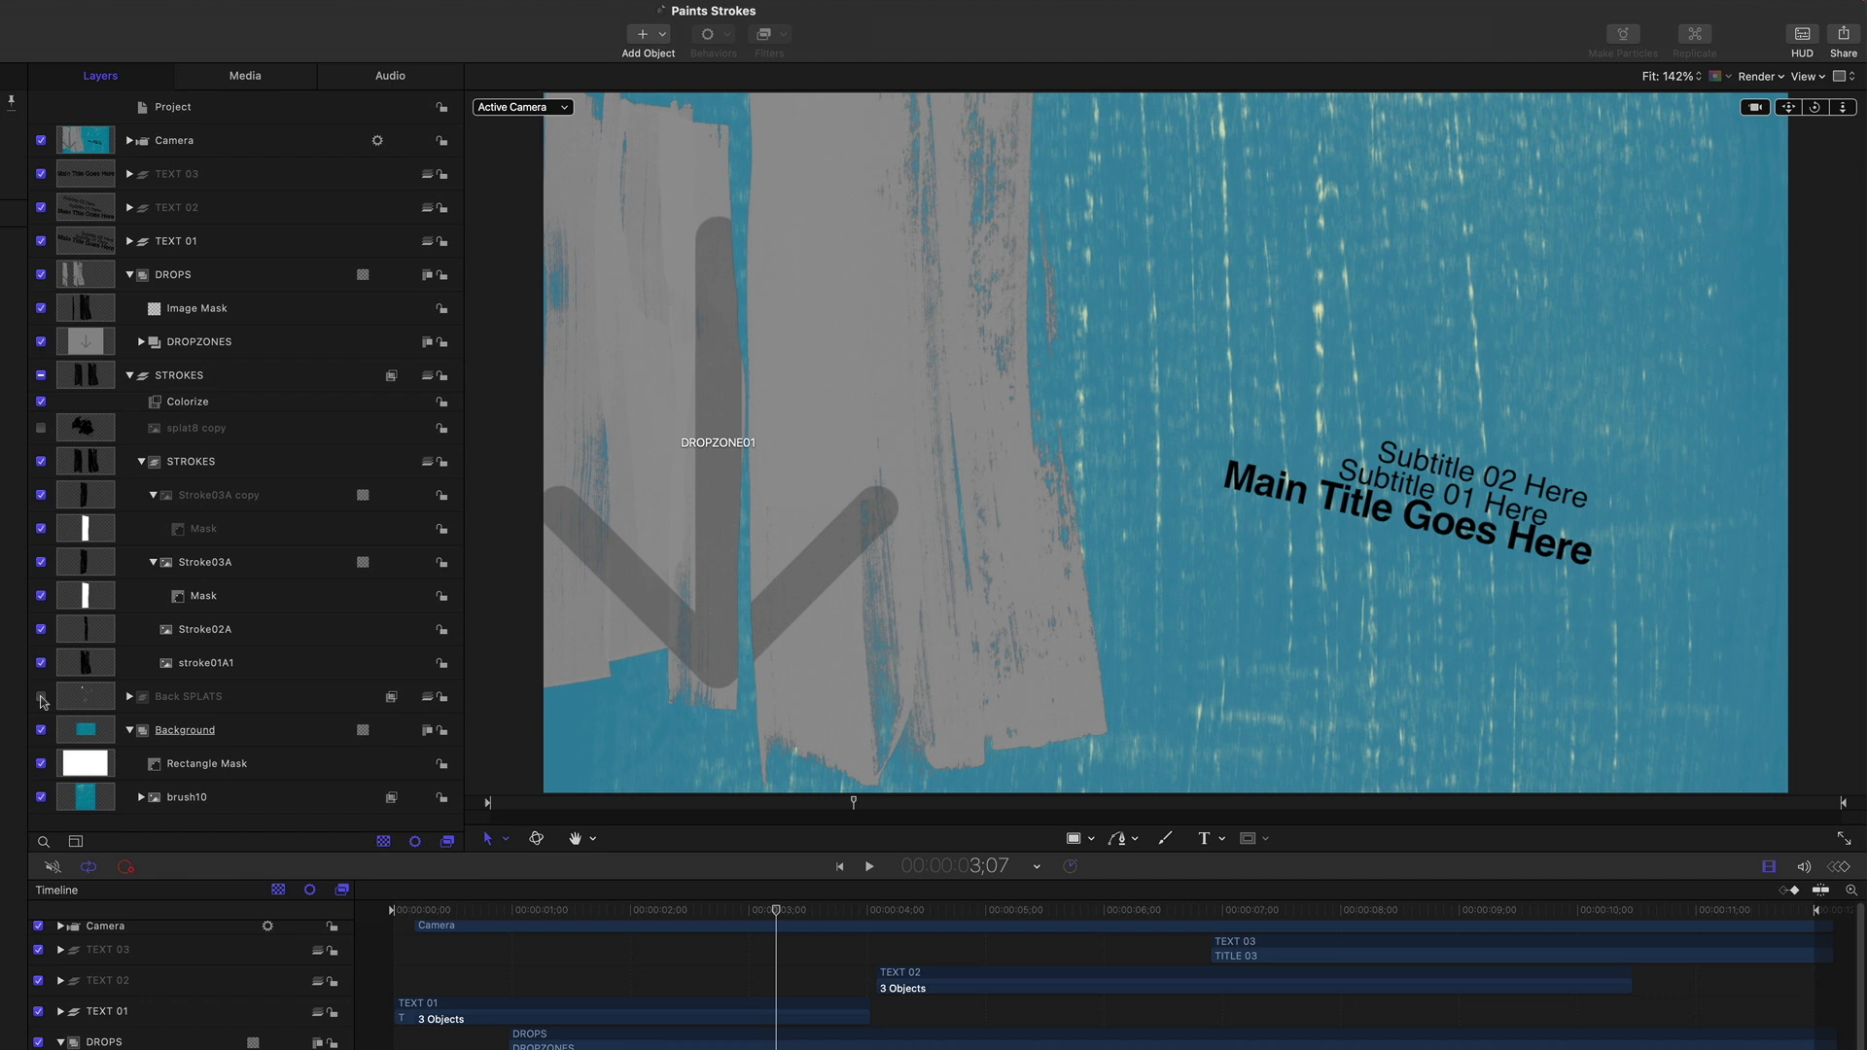
click(41, 696)
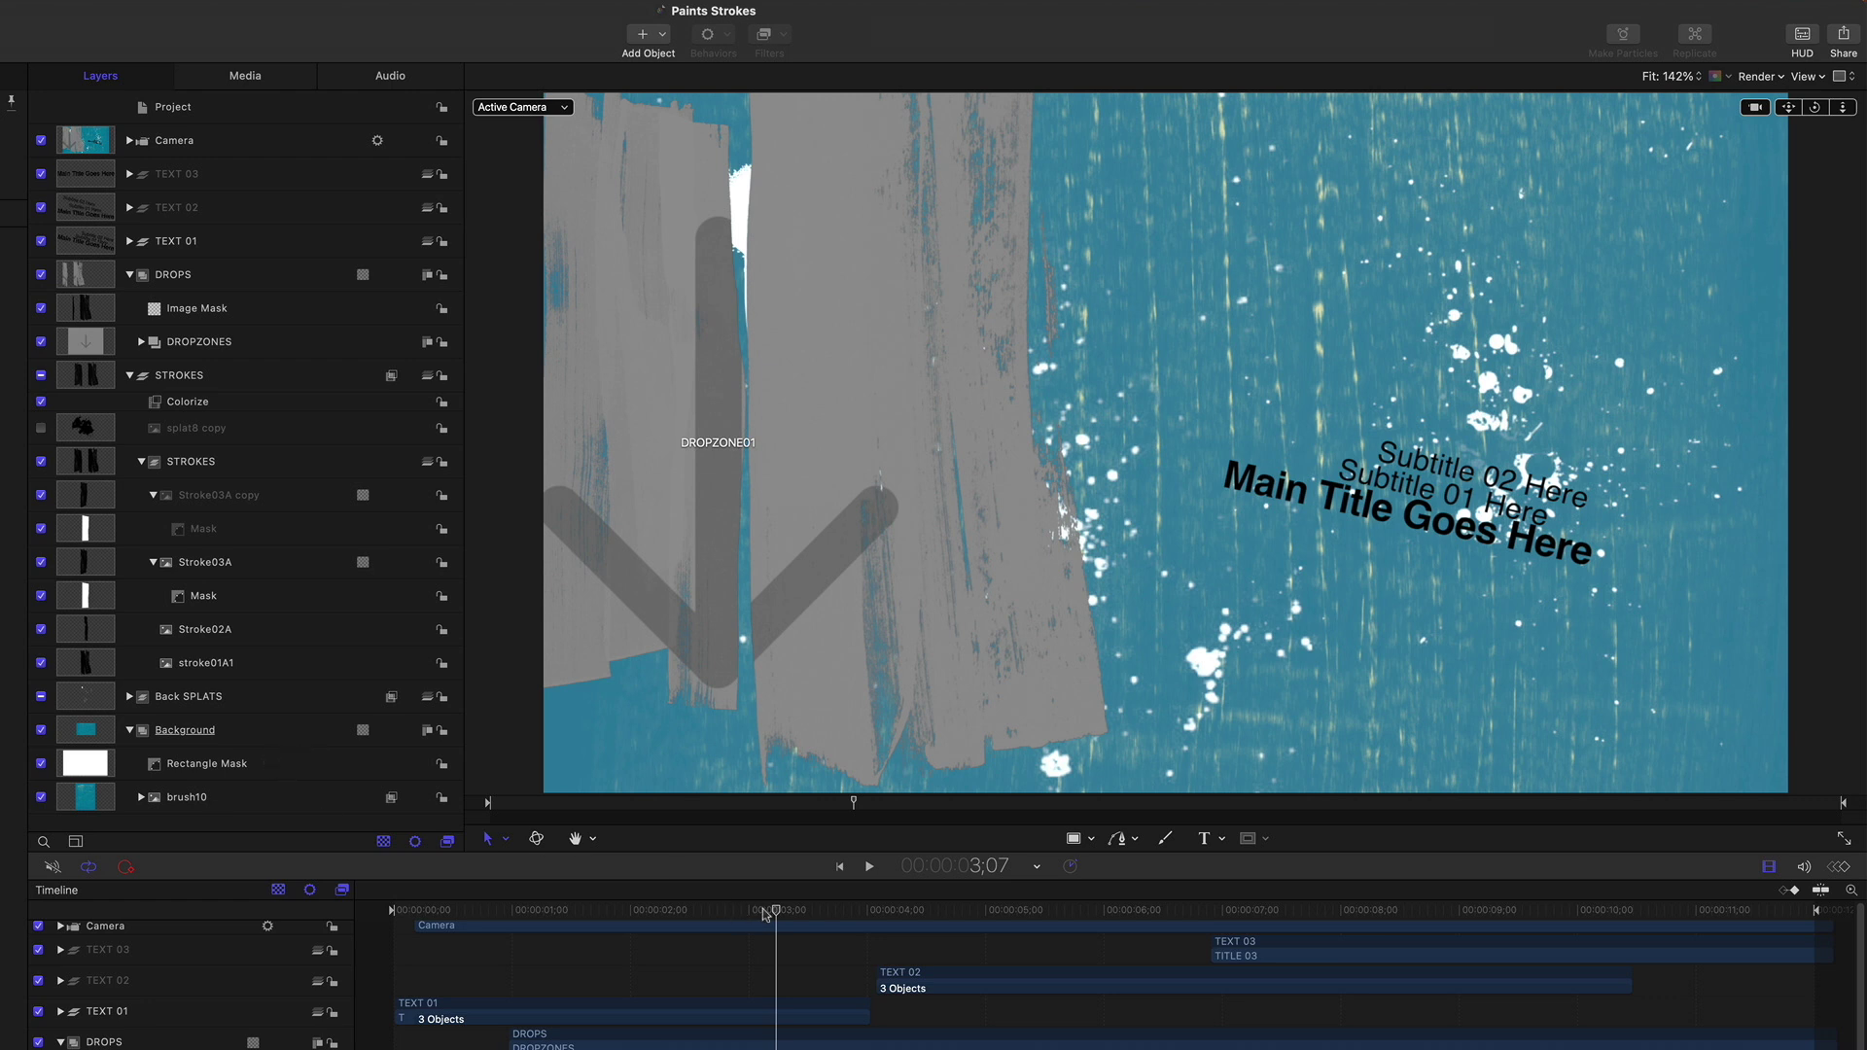
mouse_move(777, 911)
mouse_down()
mouse_move(1751, 952)
mouse_move(797, 933)
mouse_up()
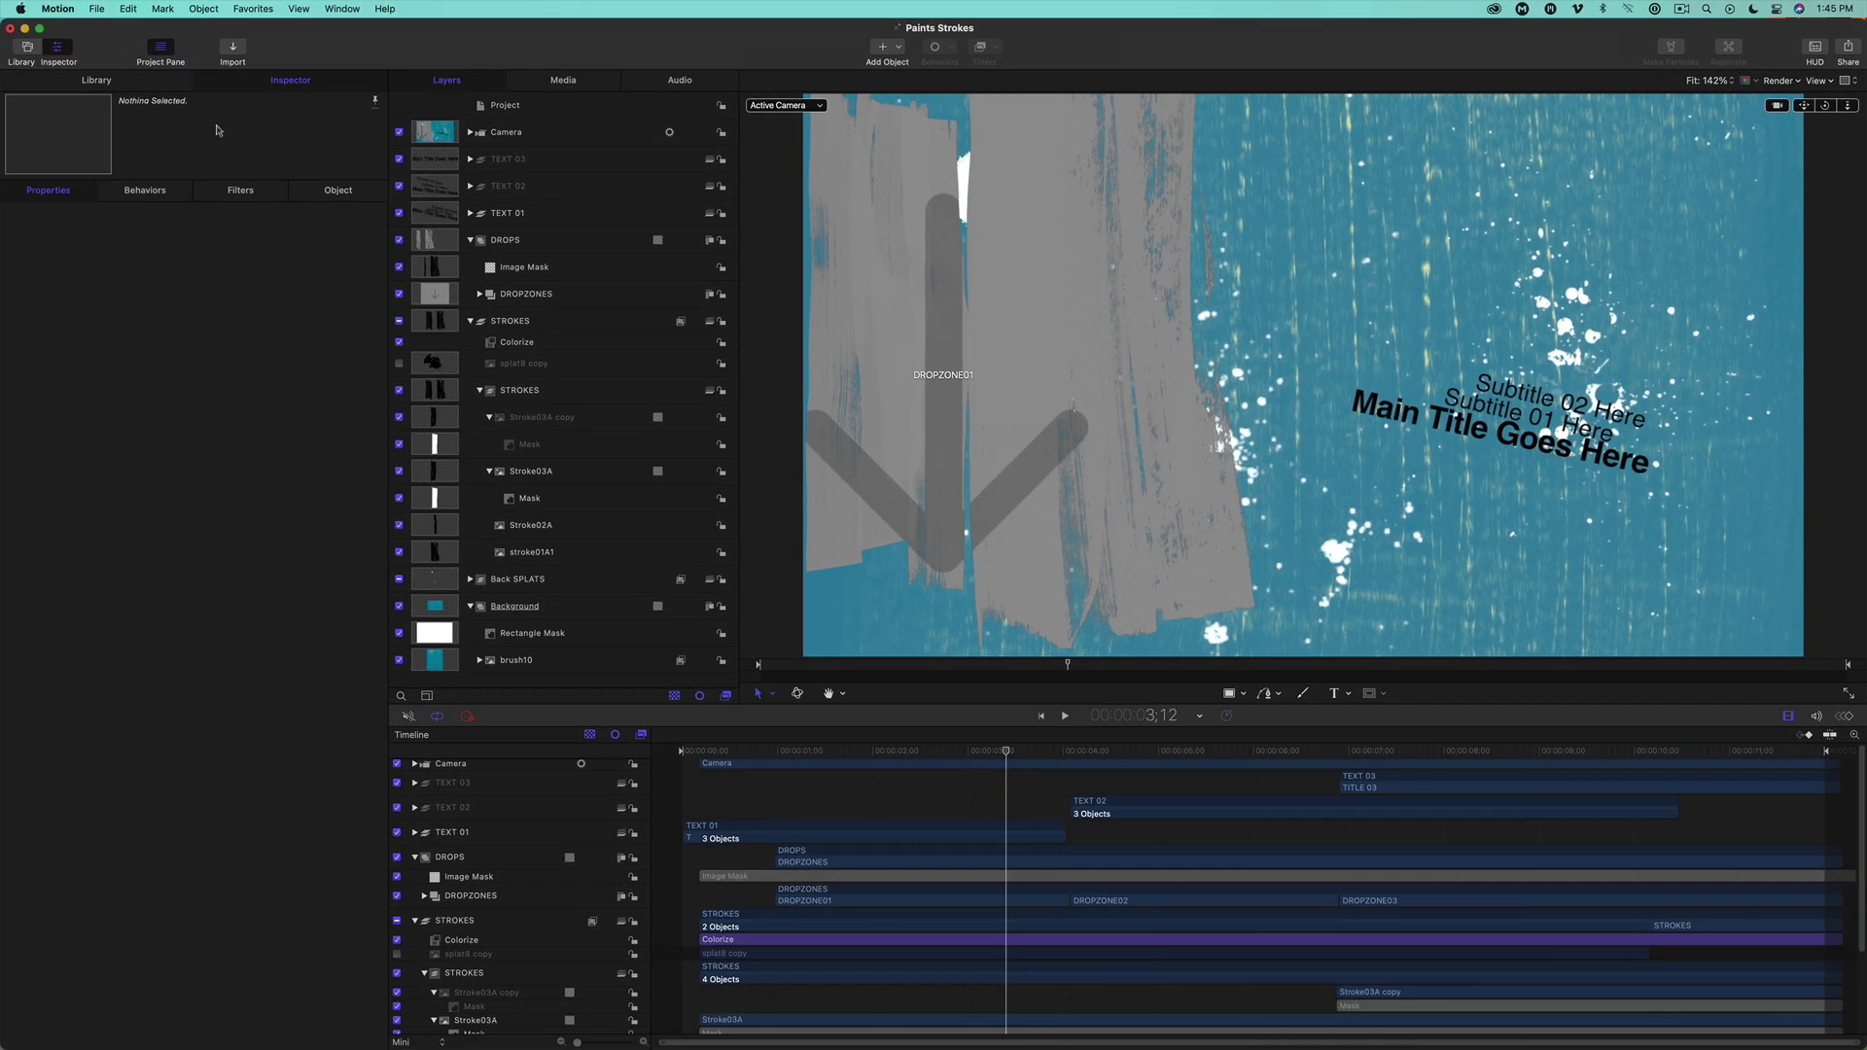
Drag IMG_0053.JPG from the Library's Photos Favorites onto the brush10 layer to replace it
click(162, 83)
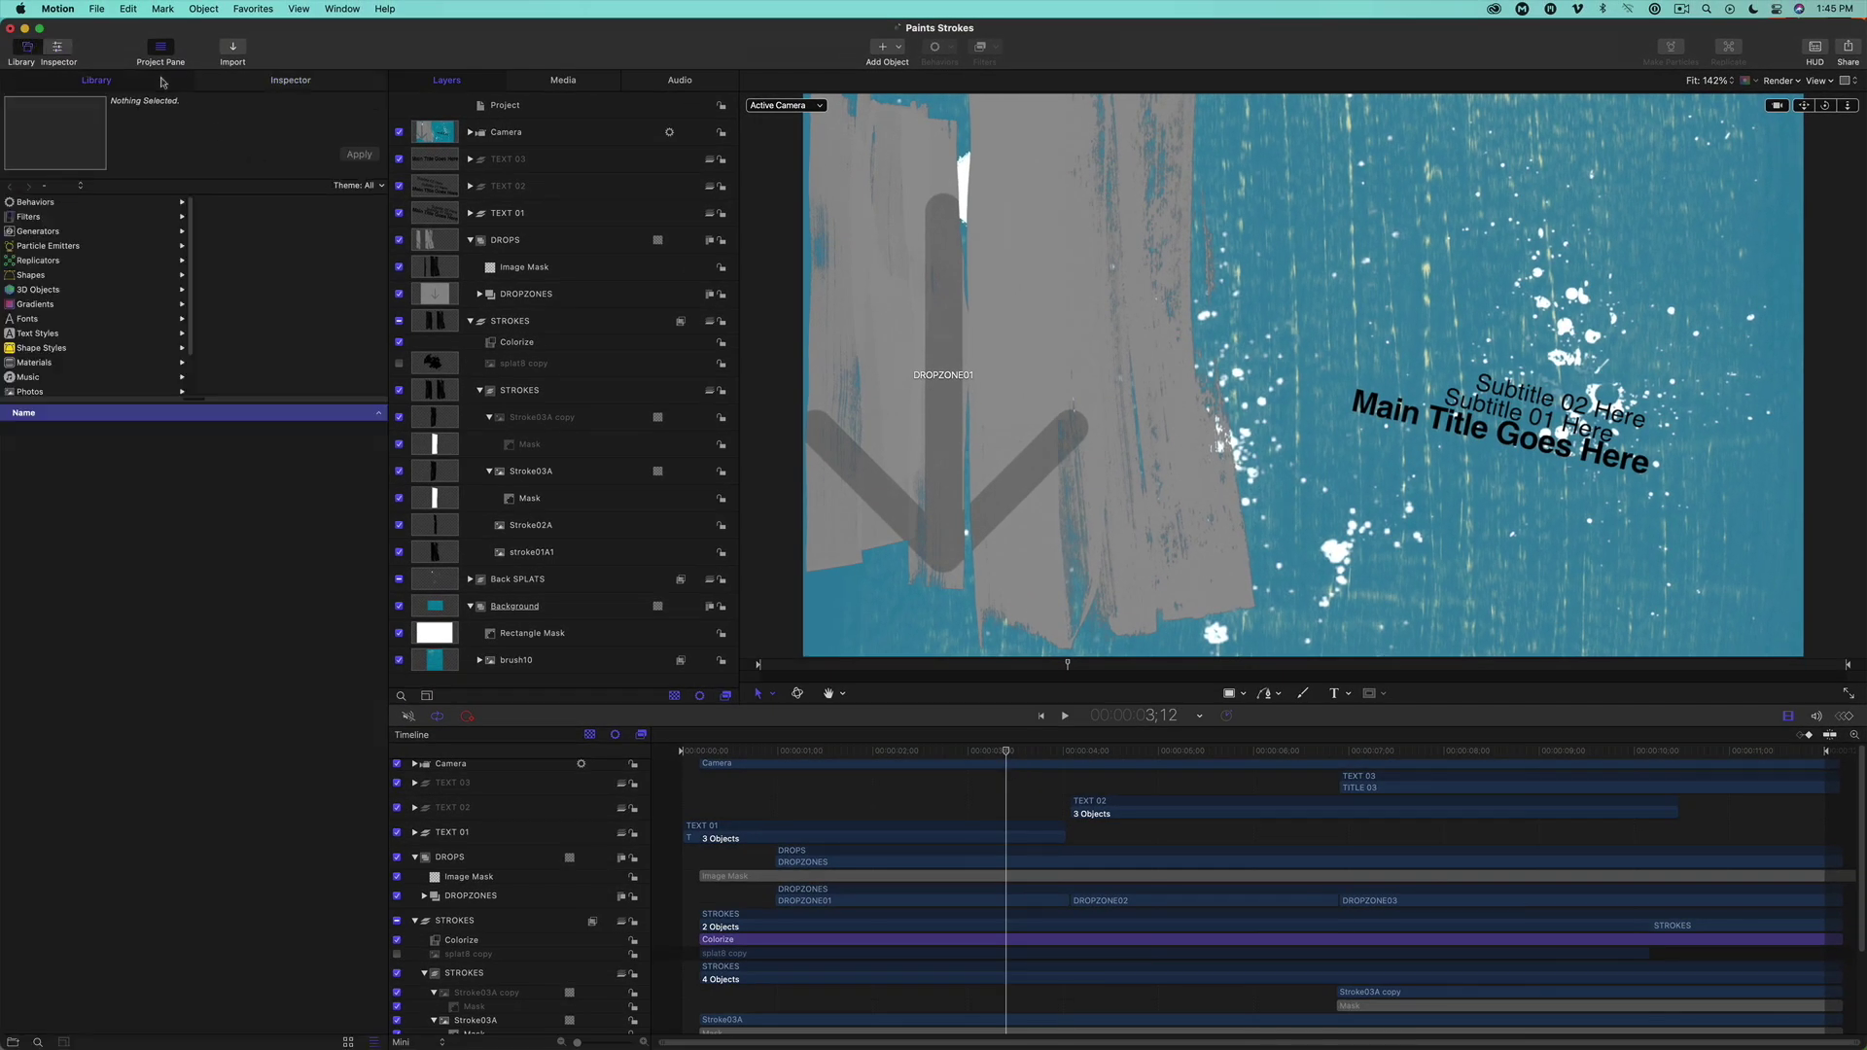
click(29, 391)
click(251, 264)
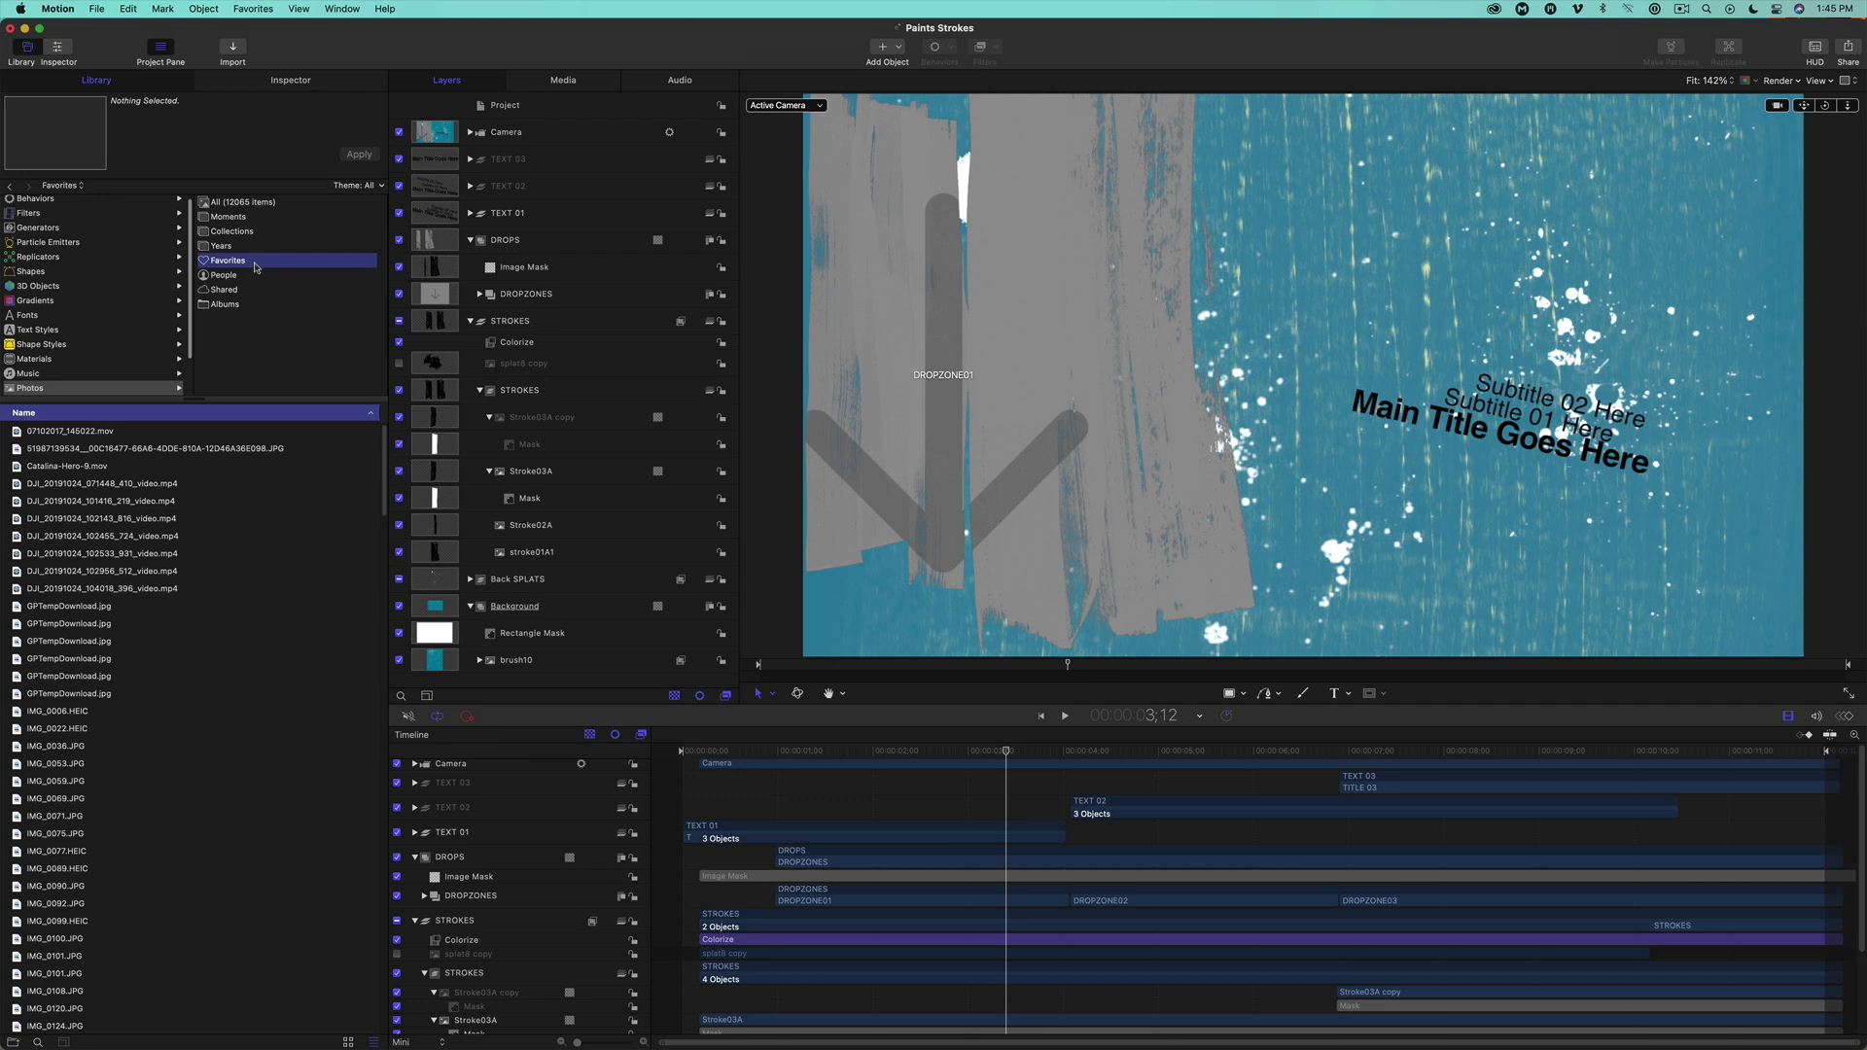
click(39, 764)
mouse_move(15, 768)
mouse_down()
mouse_move(321, 693)
mouse_move(580, 663)
mouse_up()
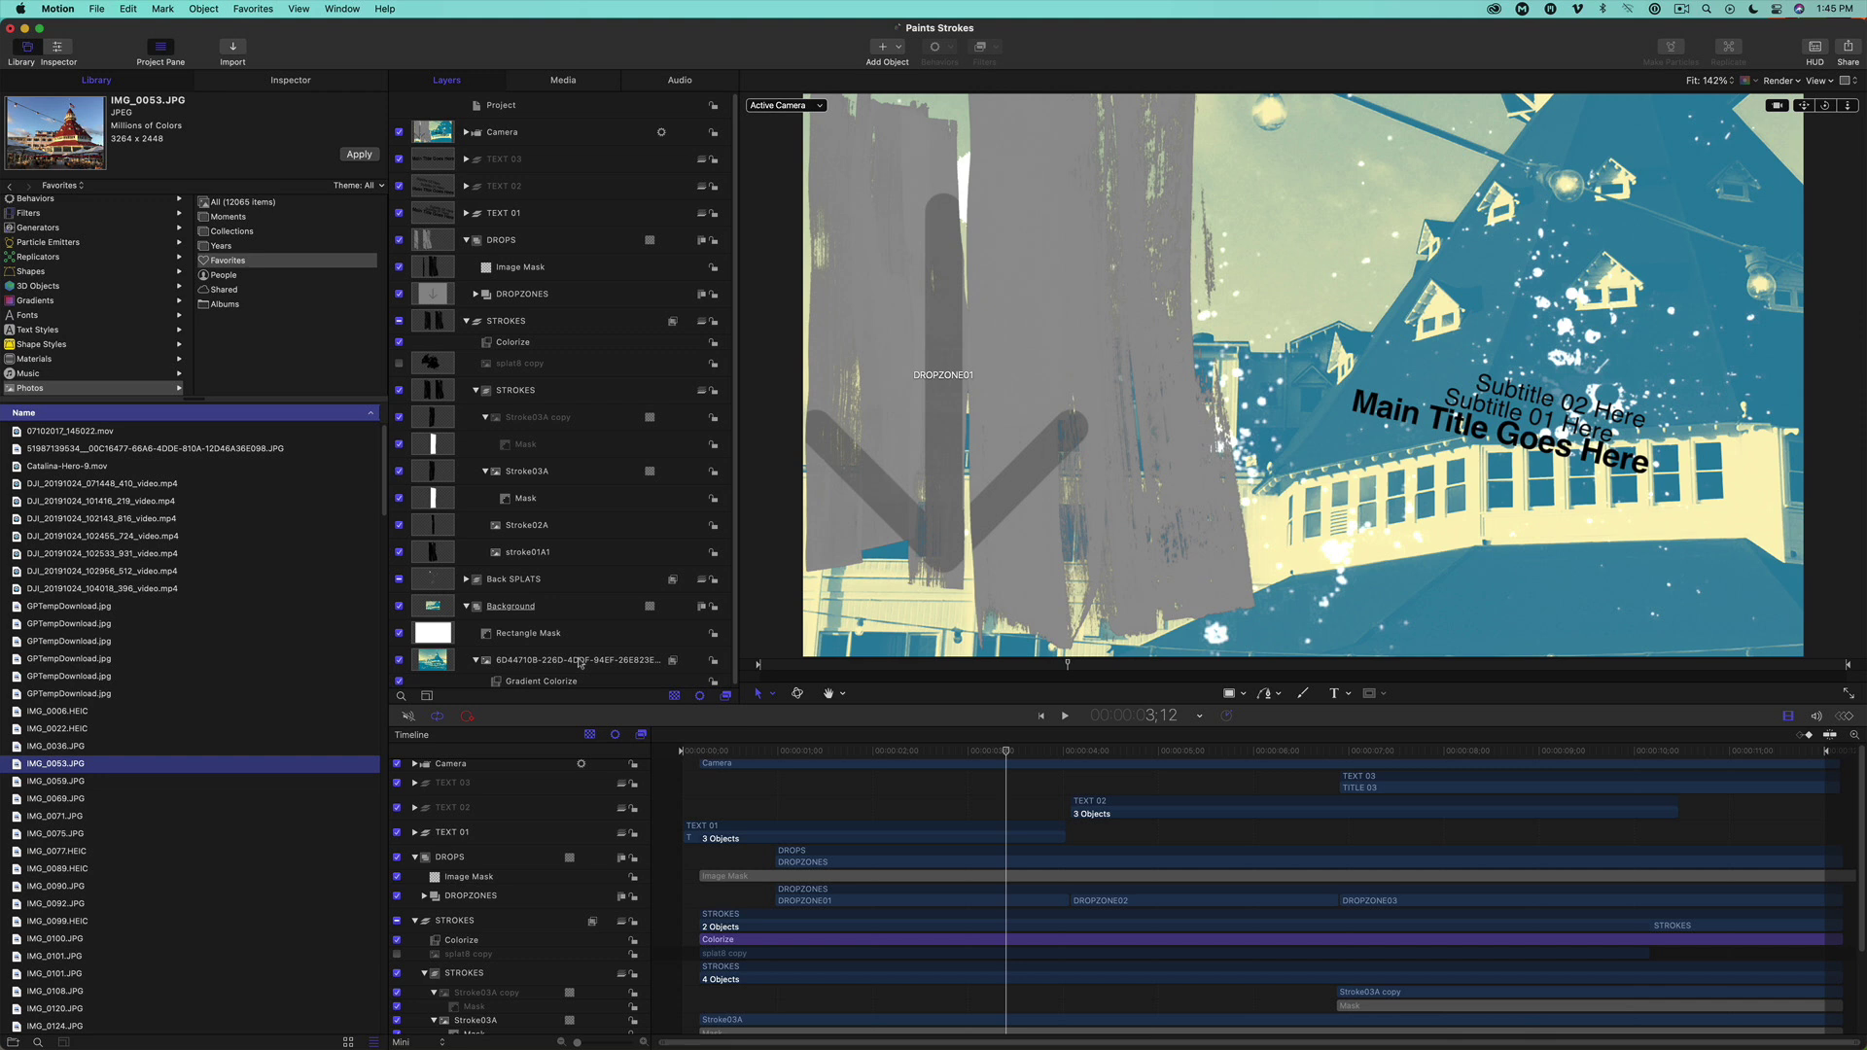
Scale the photo layer to 82%, preview it, then undo back to the teal brush10 background
click(580, 663)
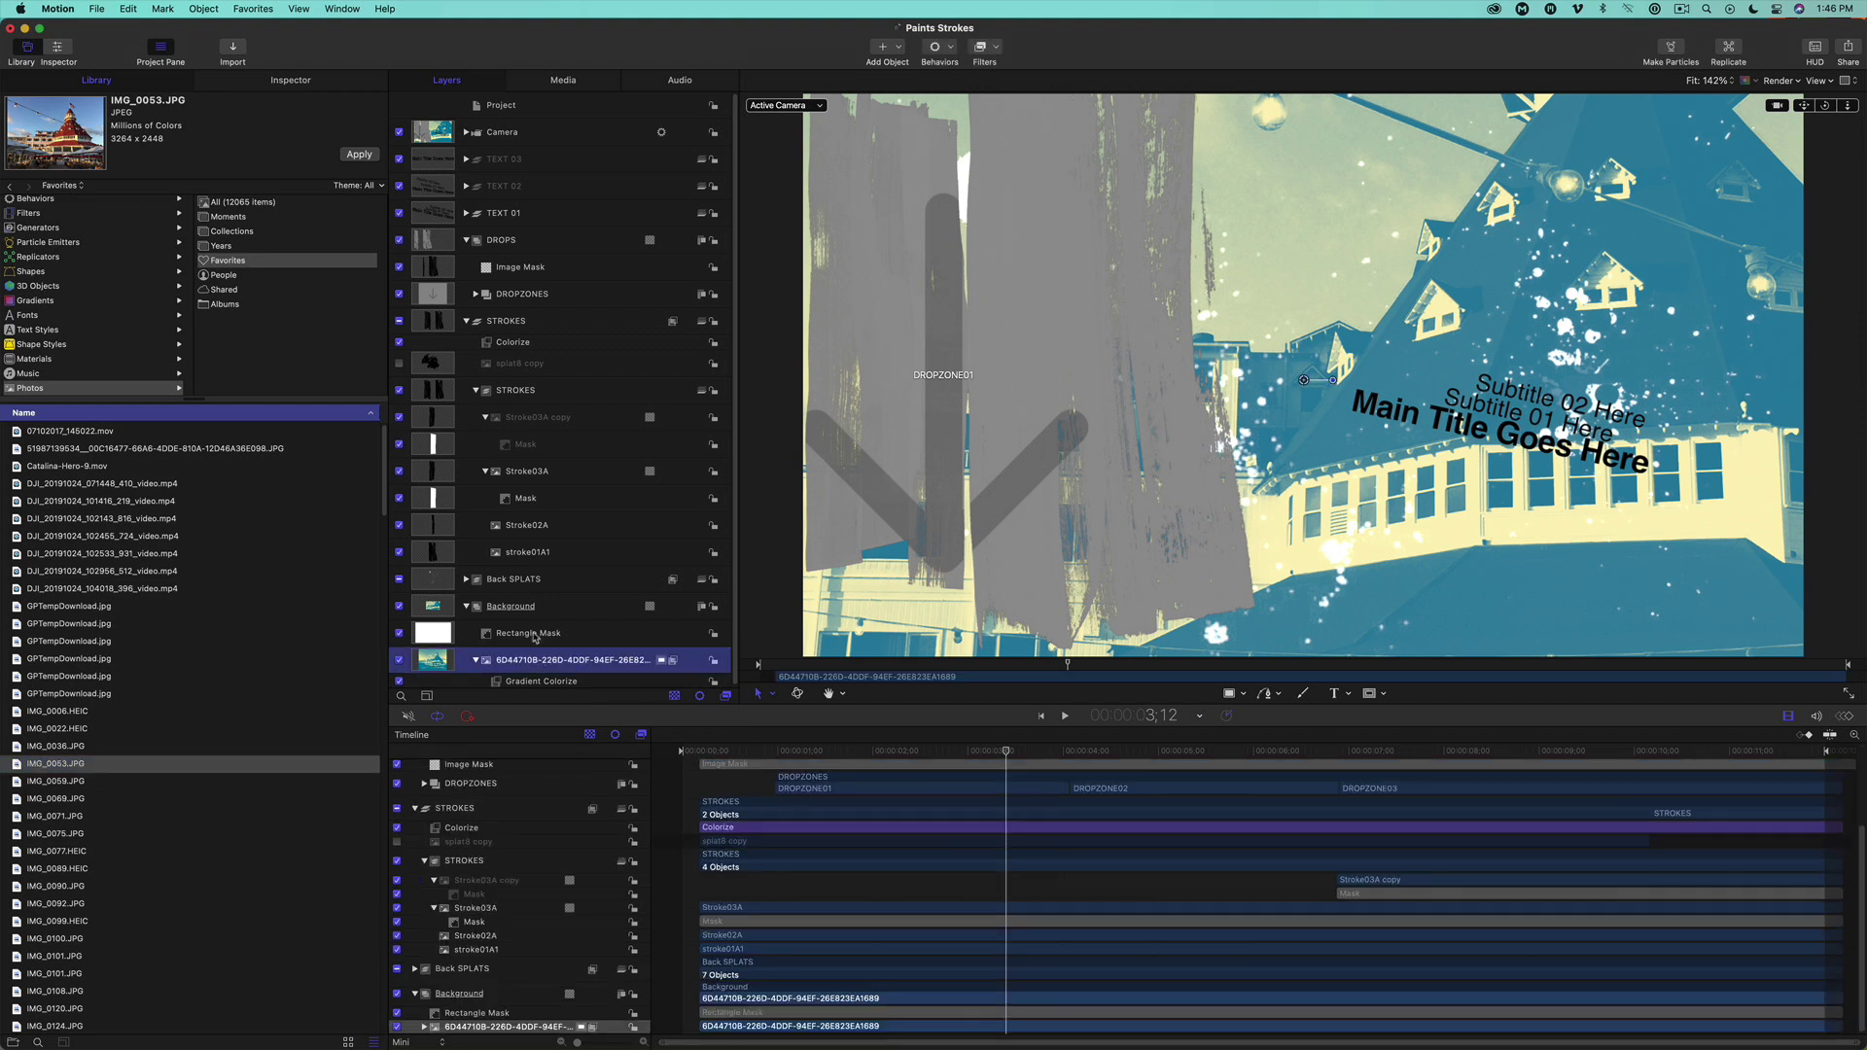
click(289, 80)
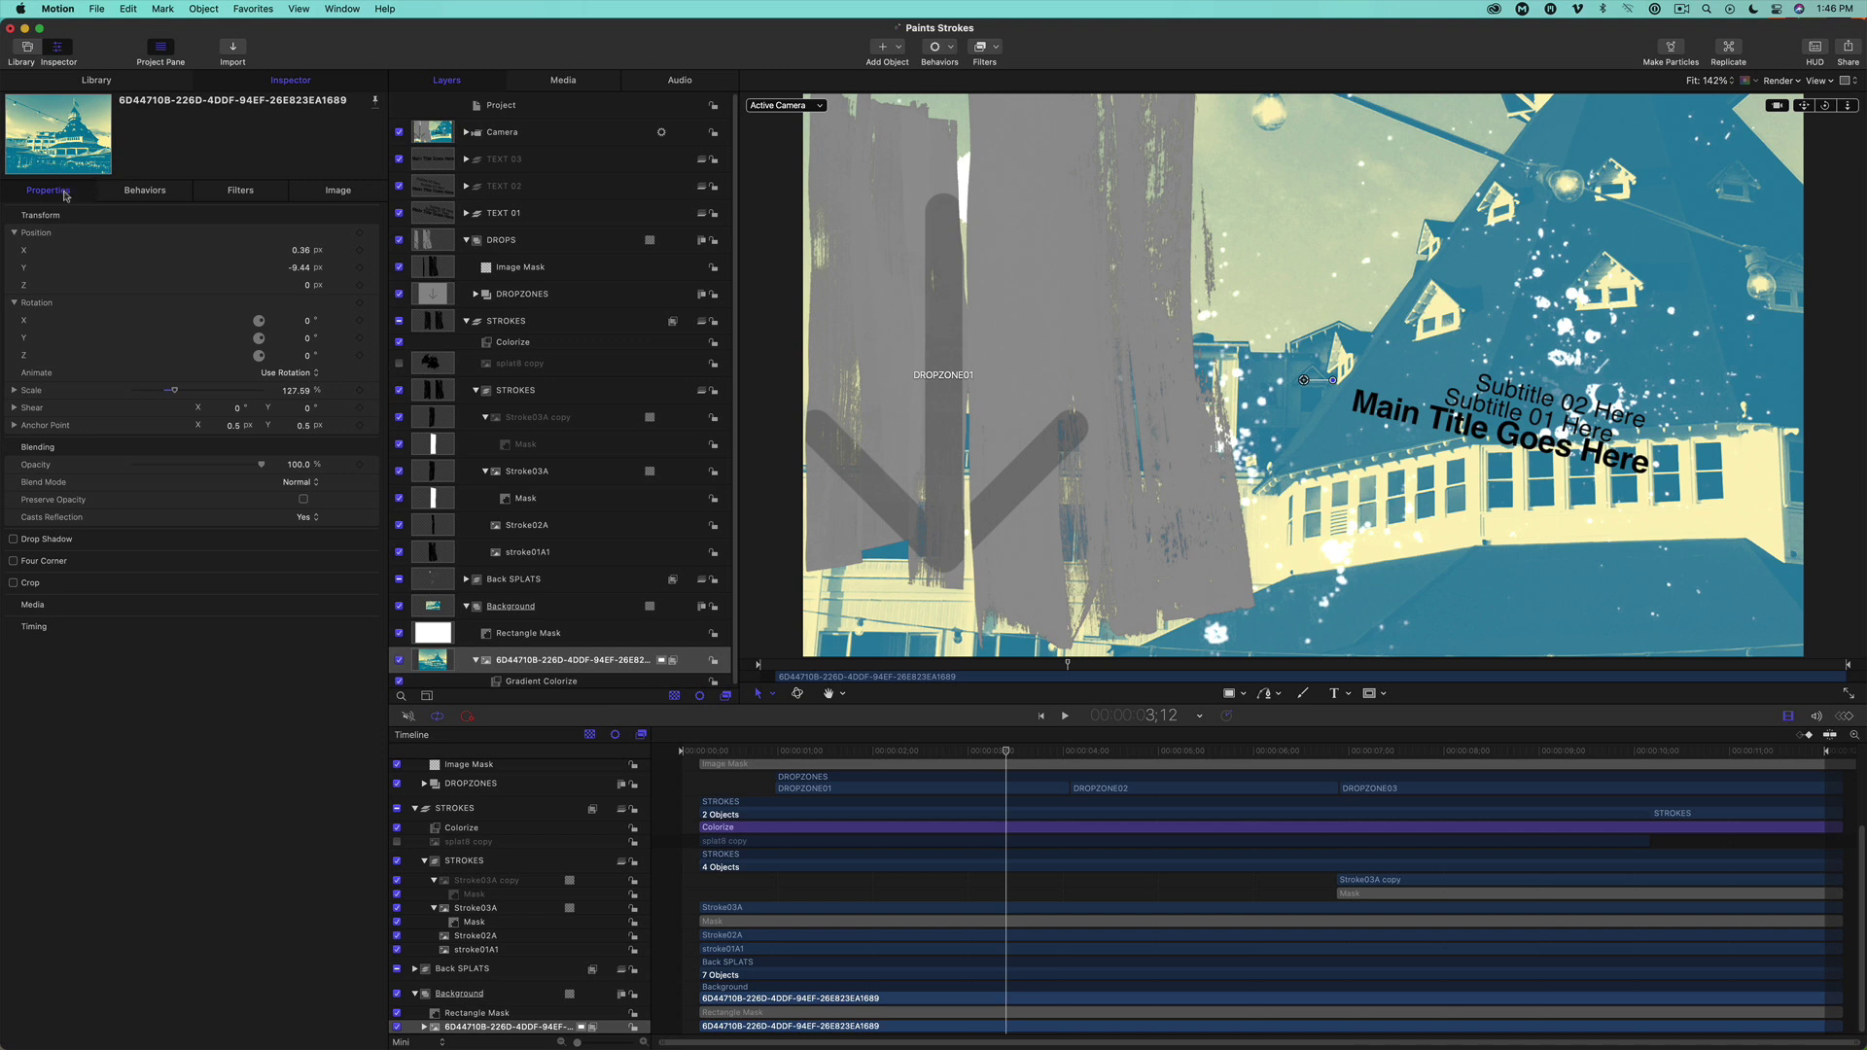
drag(175, 394, 153, 394)
key(Home)
key(space)
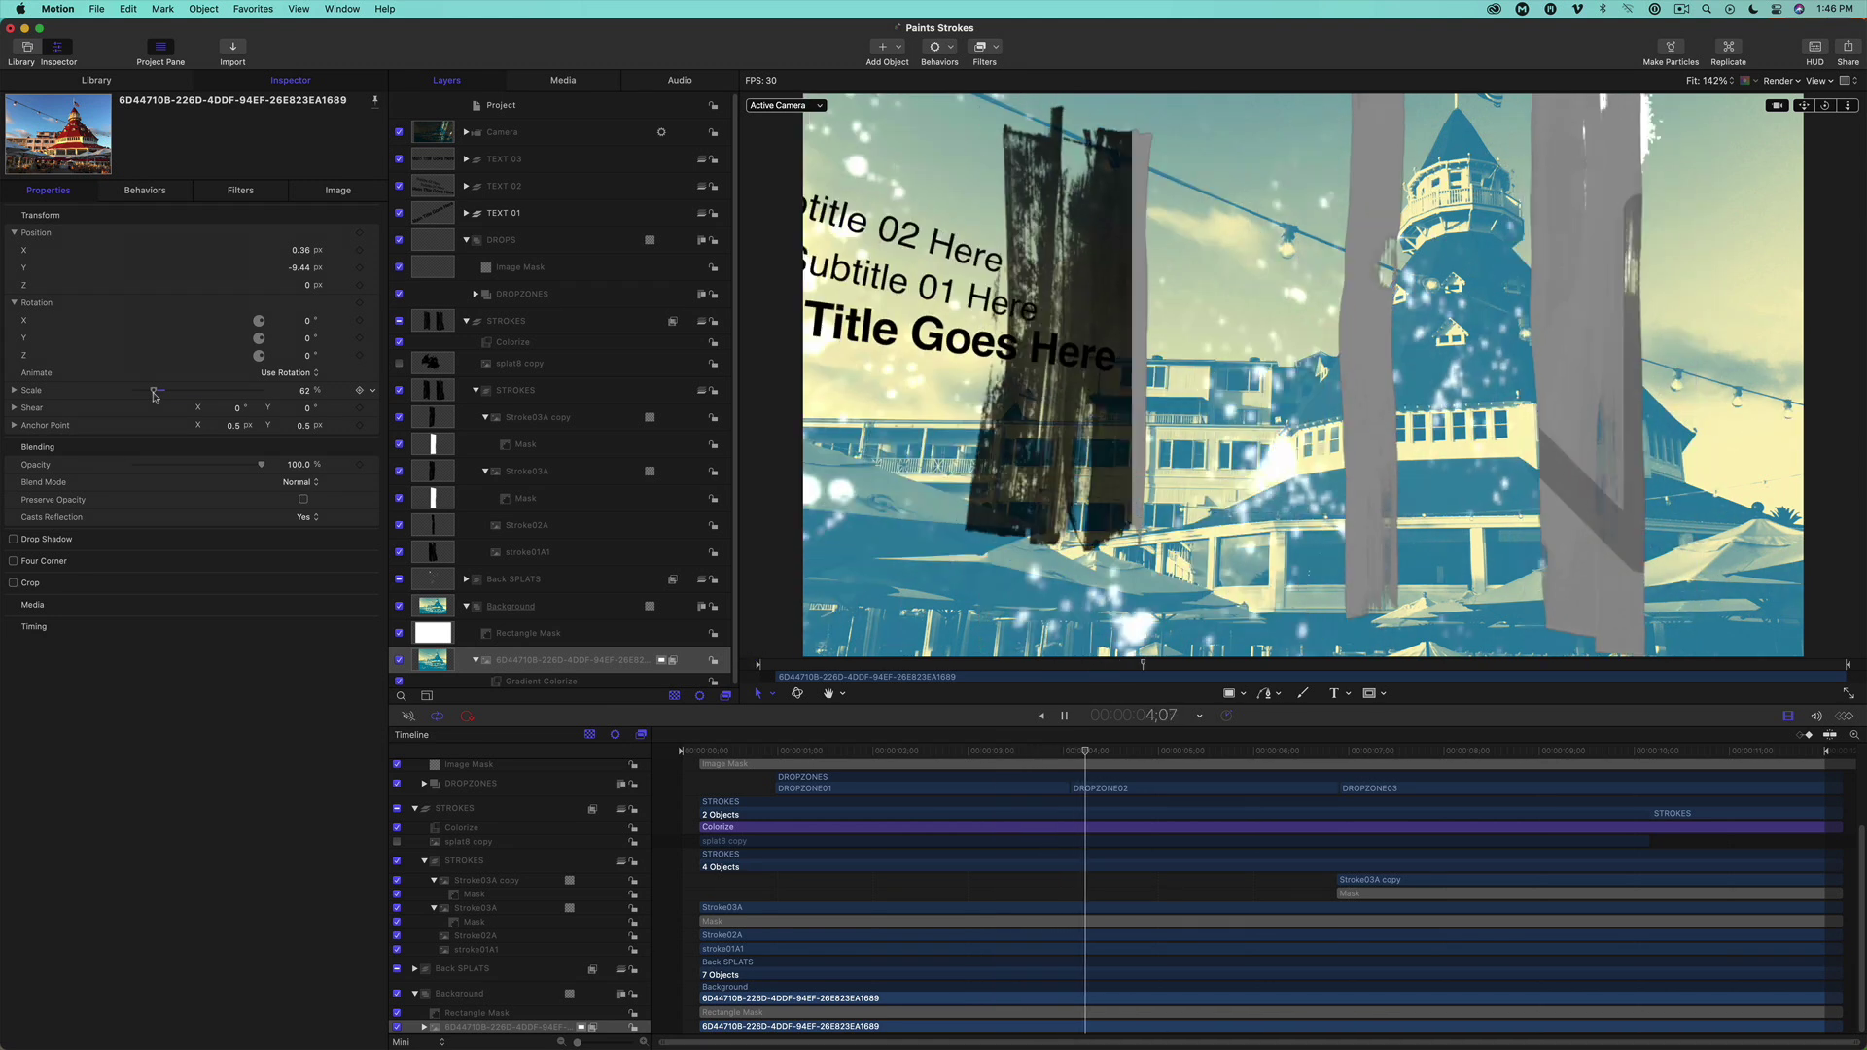
key(space)
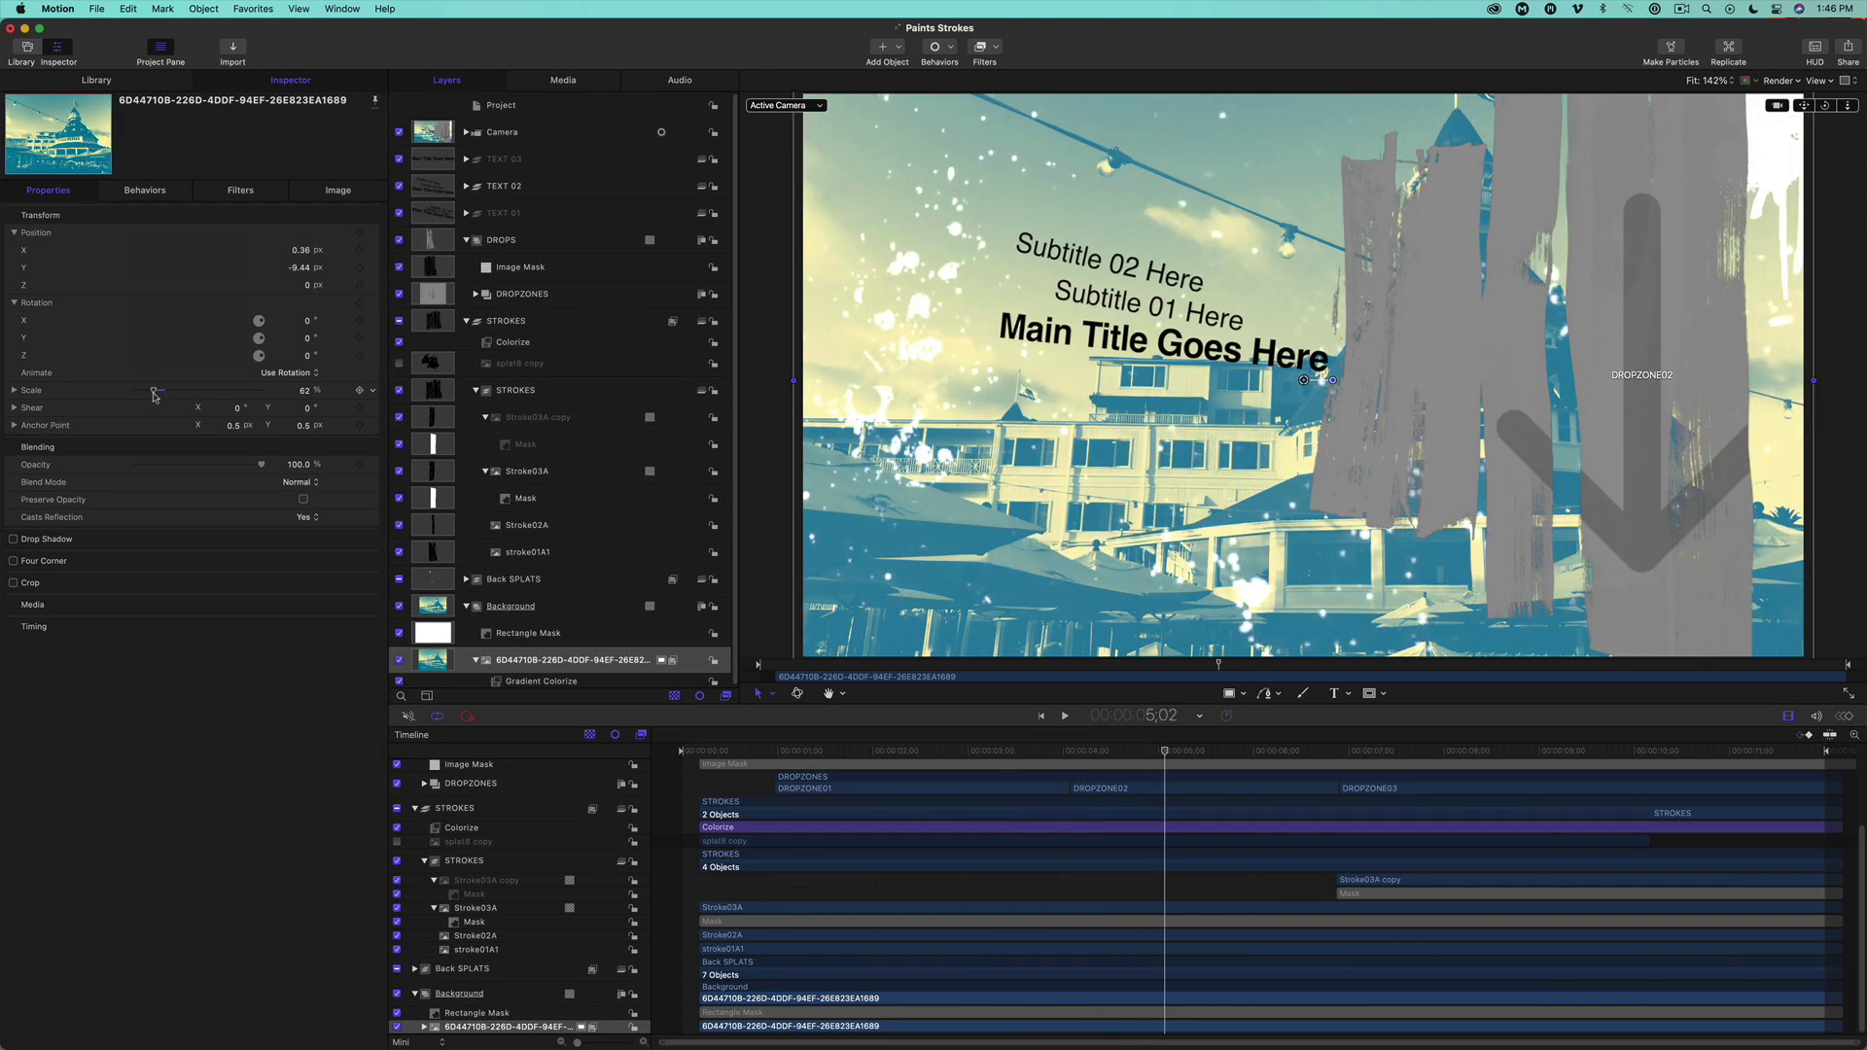
key(super+z)
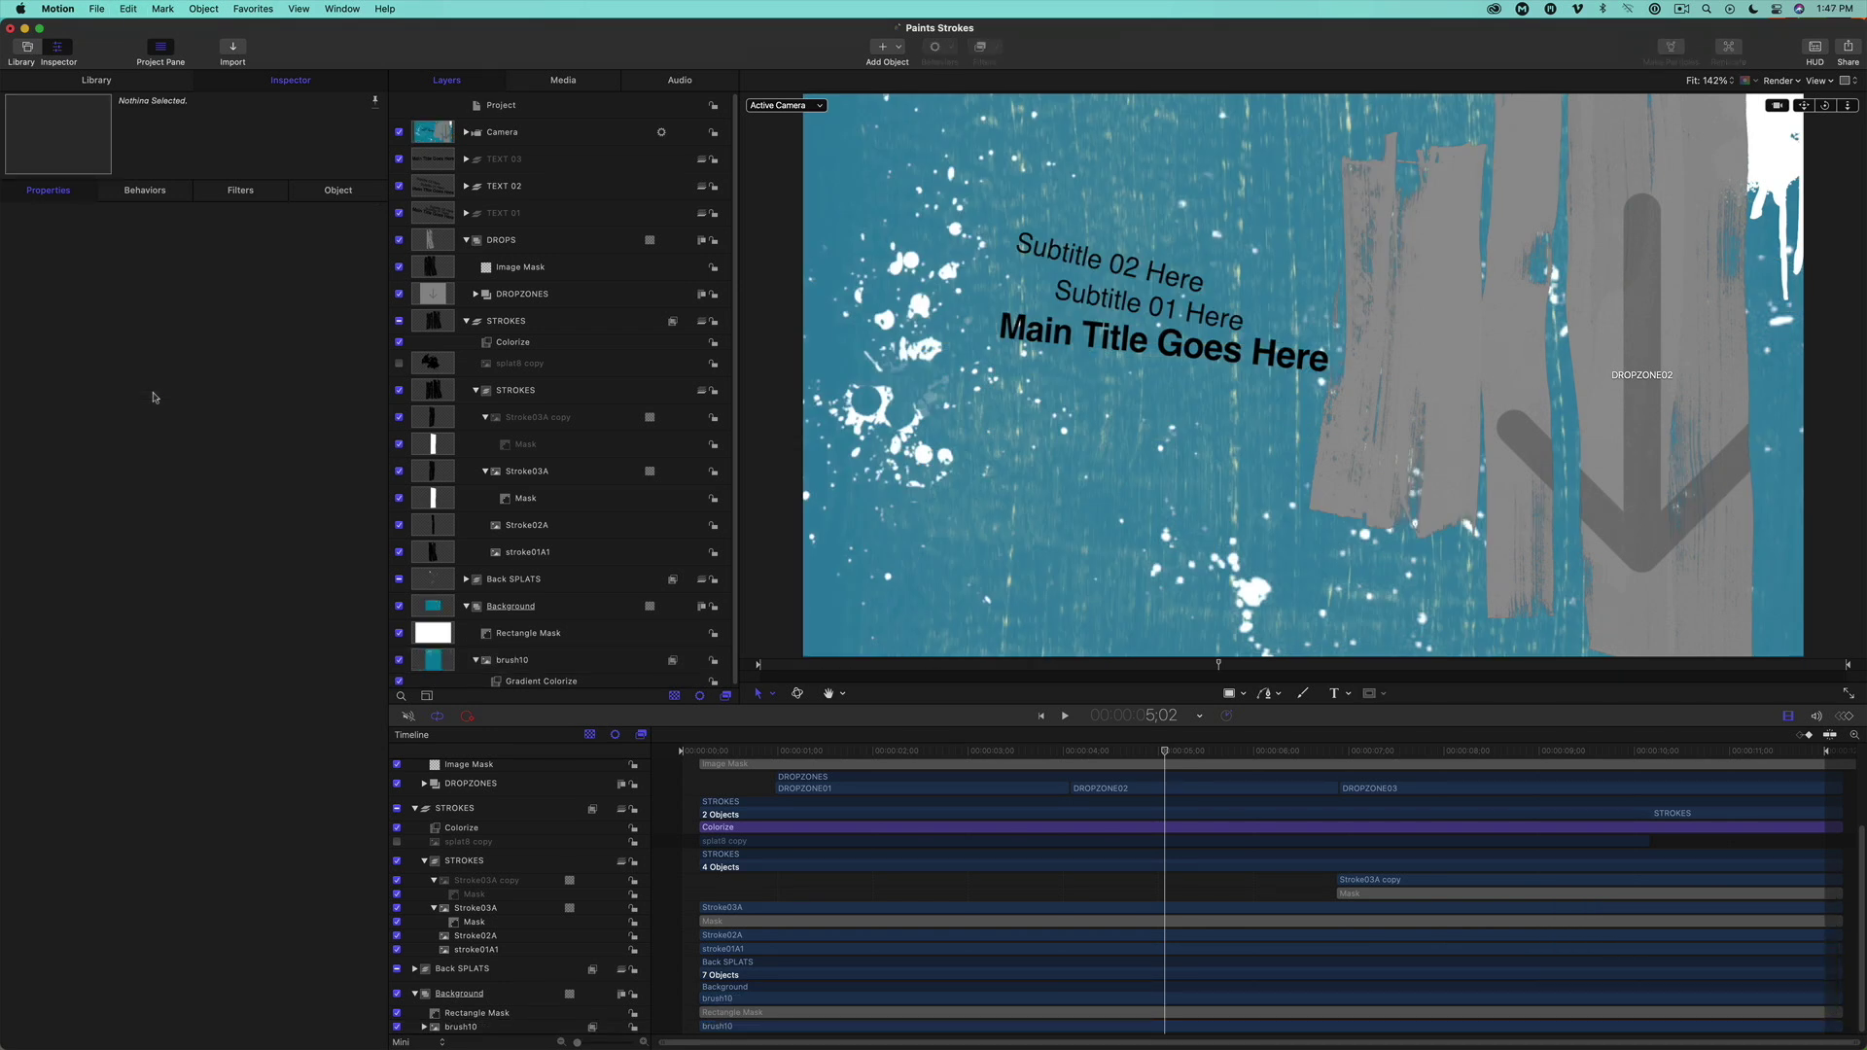
Show the Camera's keyframes, shift one Camera keyframe later, and preview from 3:14
scroll(465, 822, up, 3)
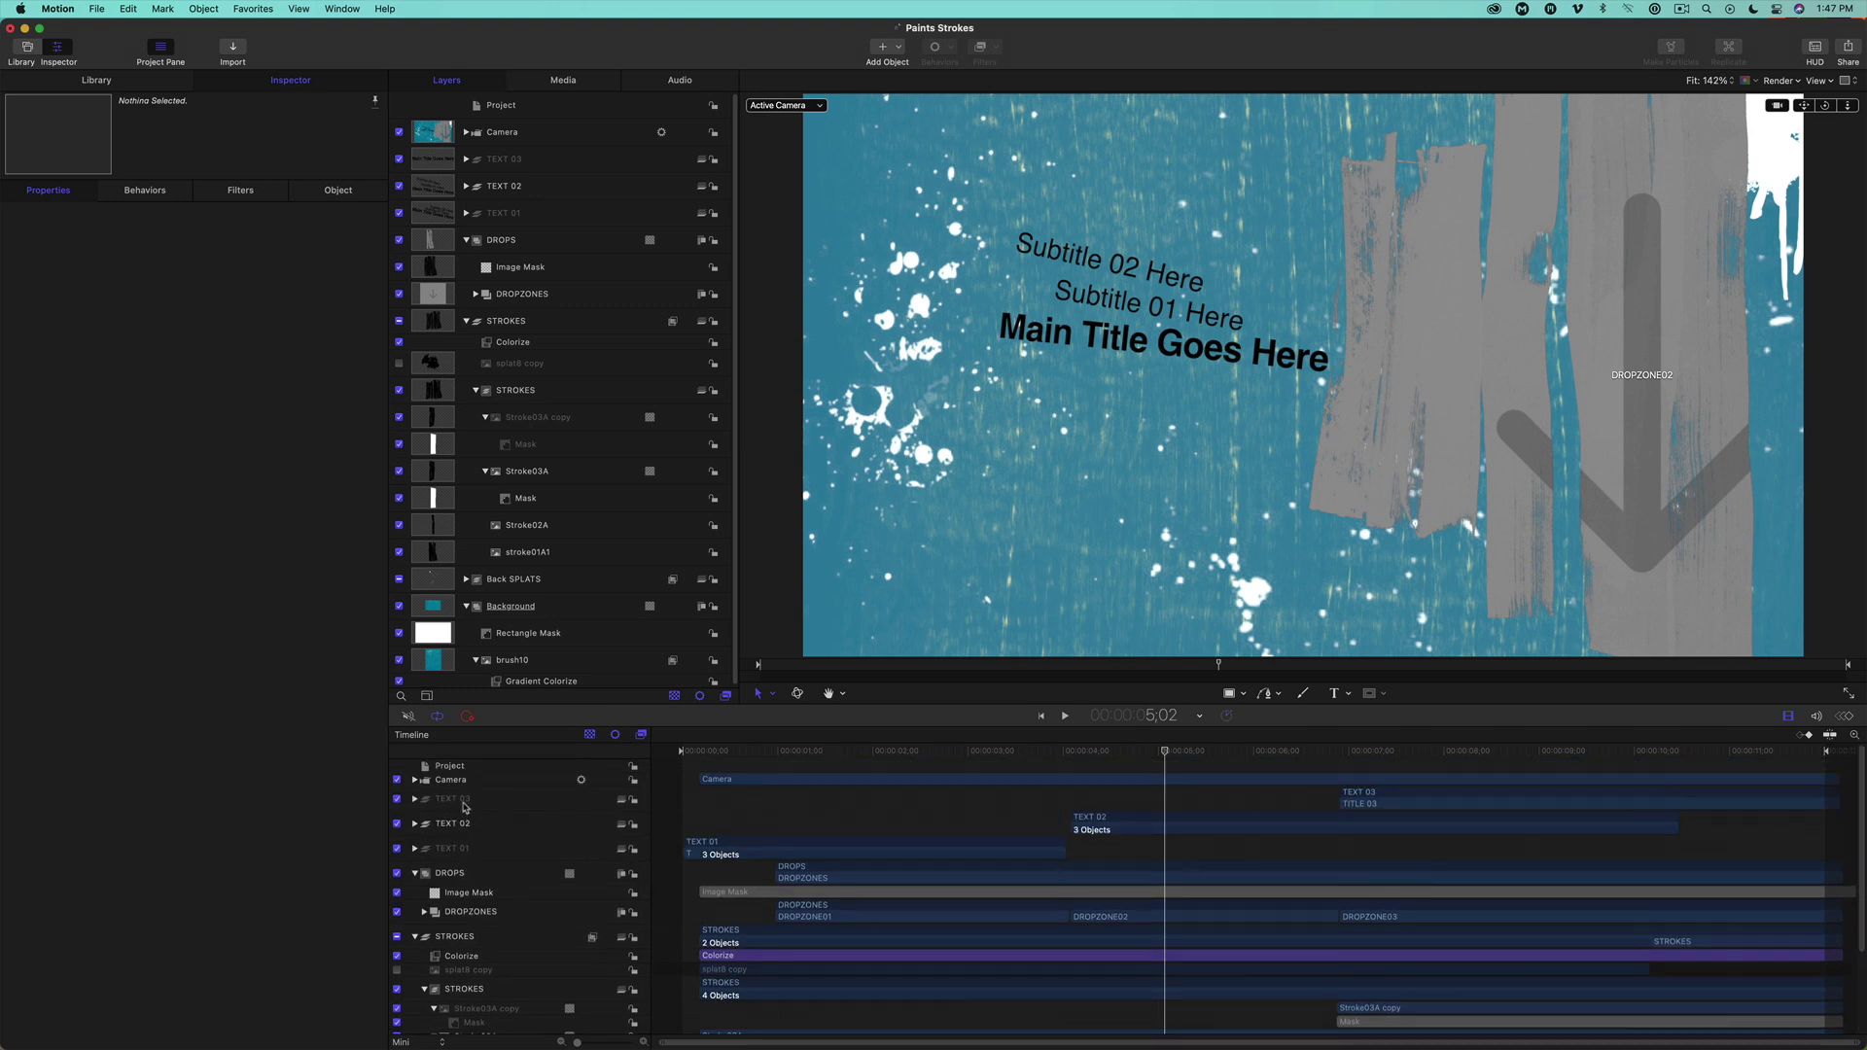
click(480, 785)
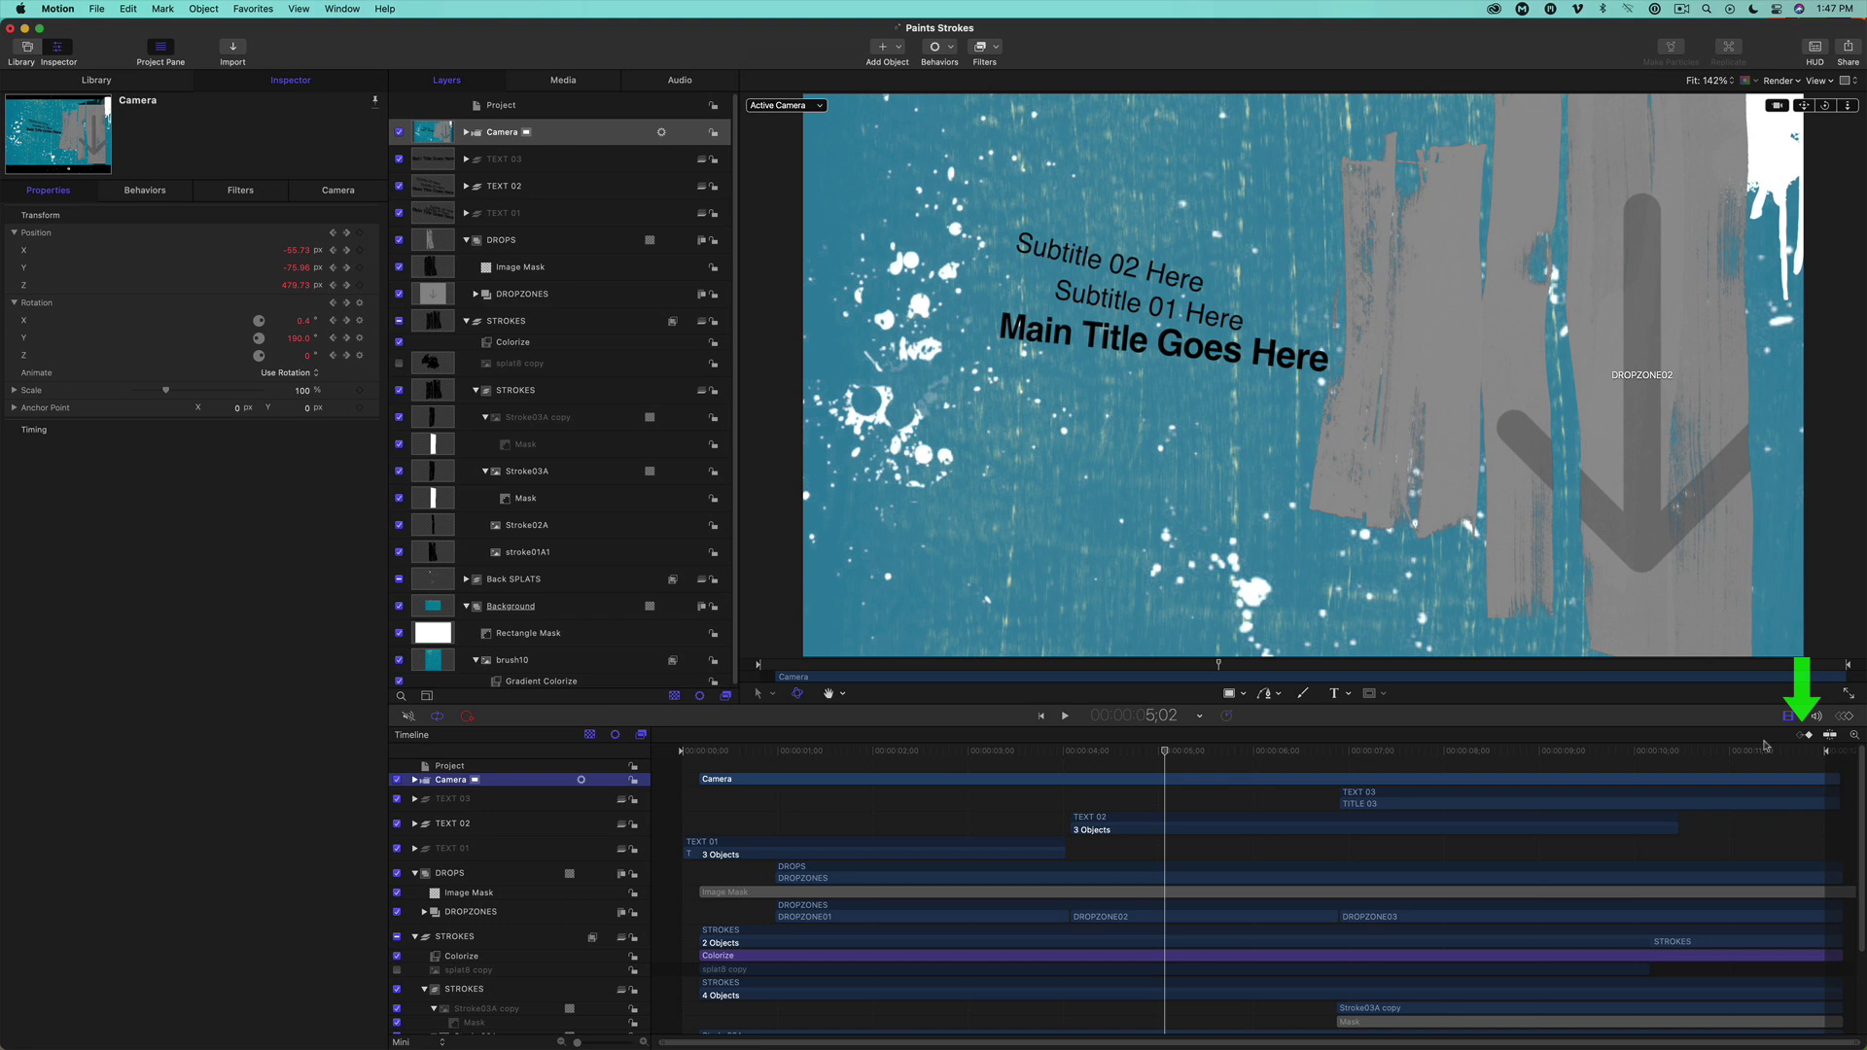
click(1804, 736)
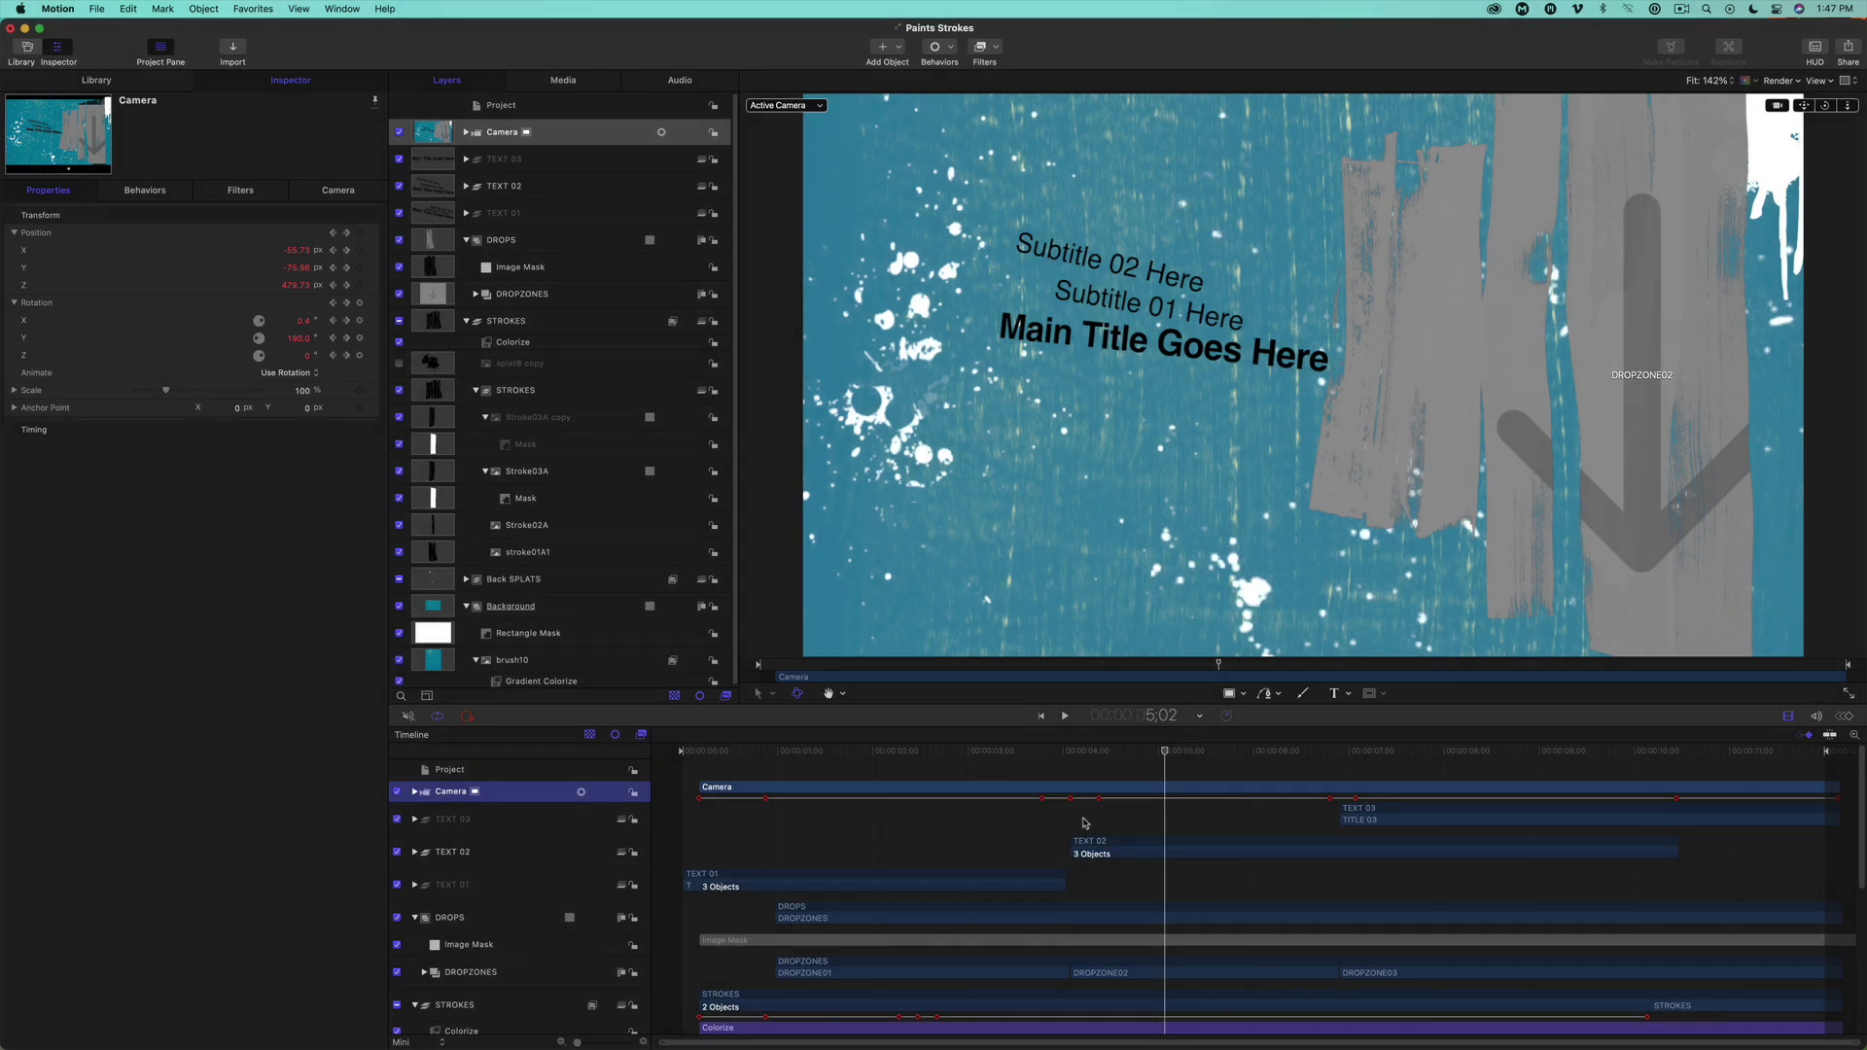
drag(1164, 754, 1125, 785)
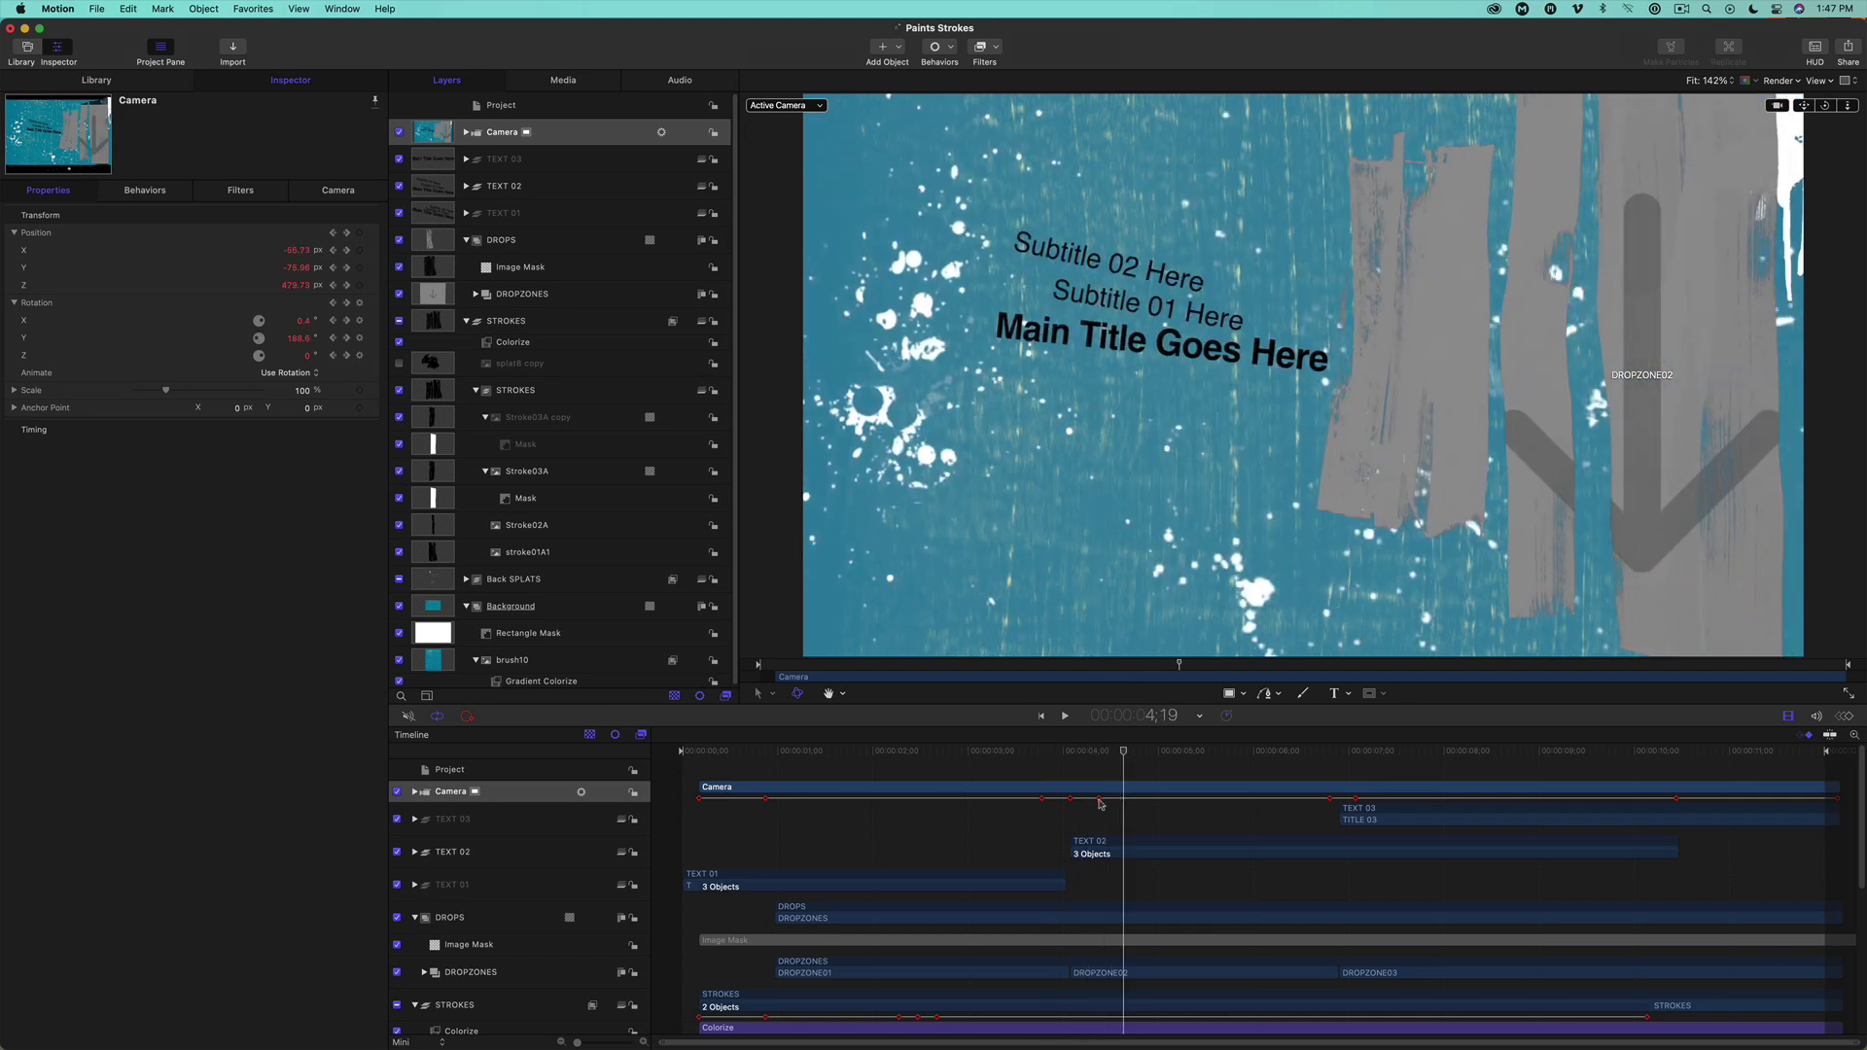
drag(1100, 804, 1167, 803)
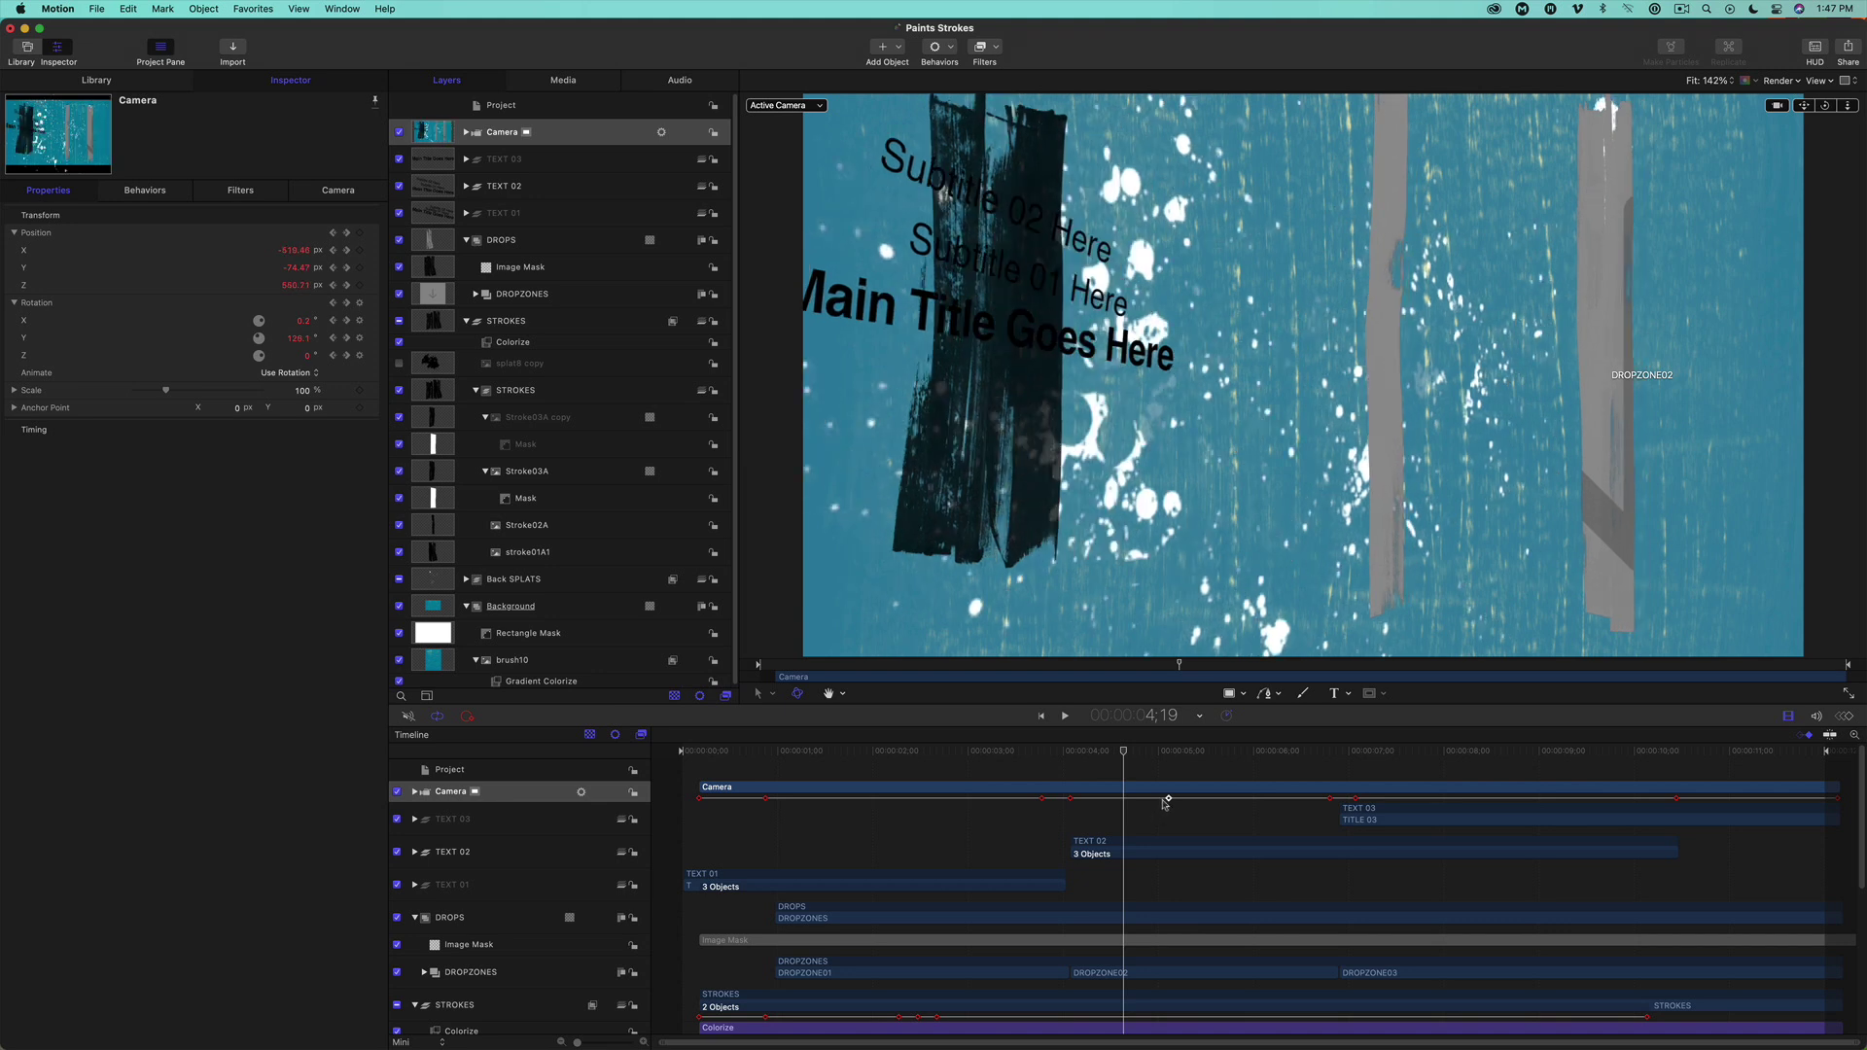
click(1014, 755)
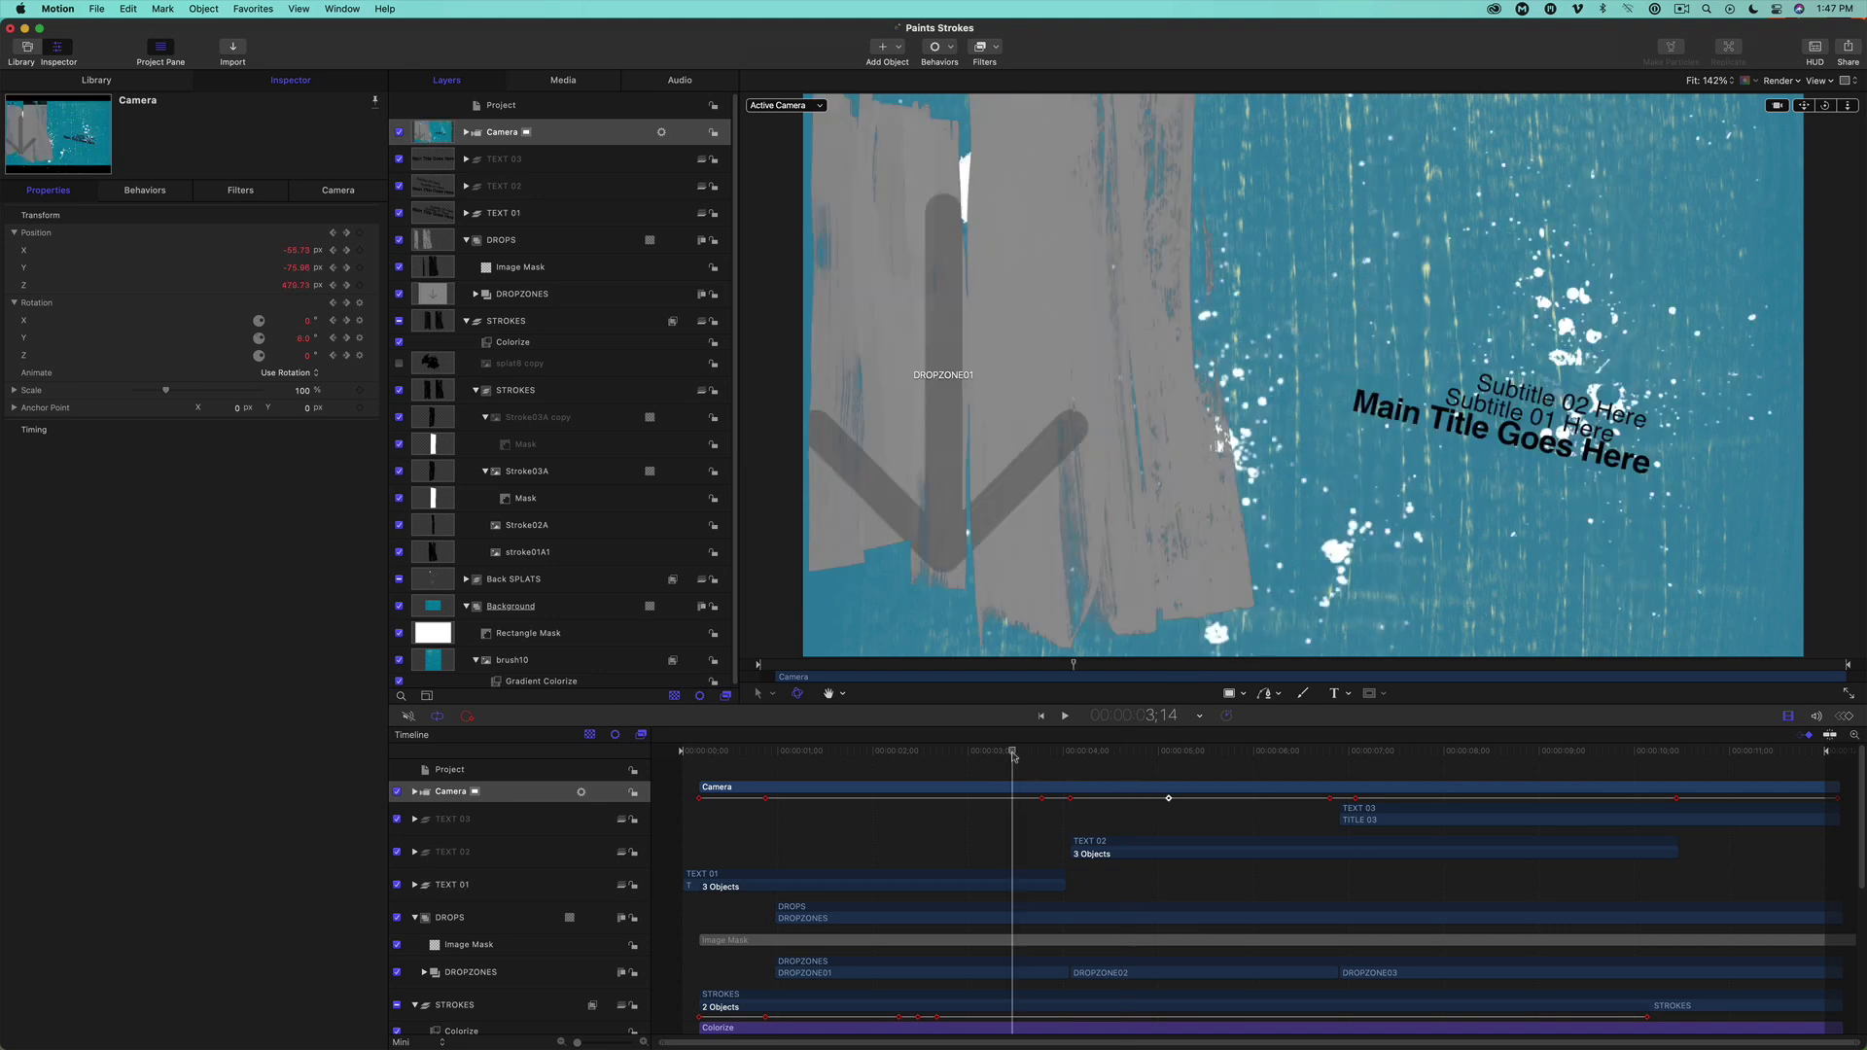
key(space)
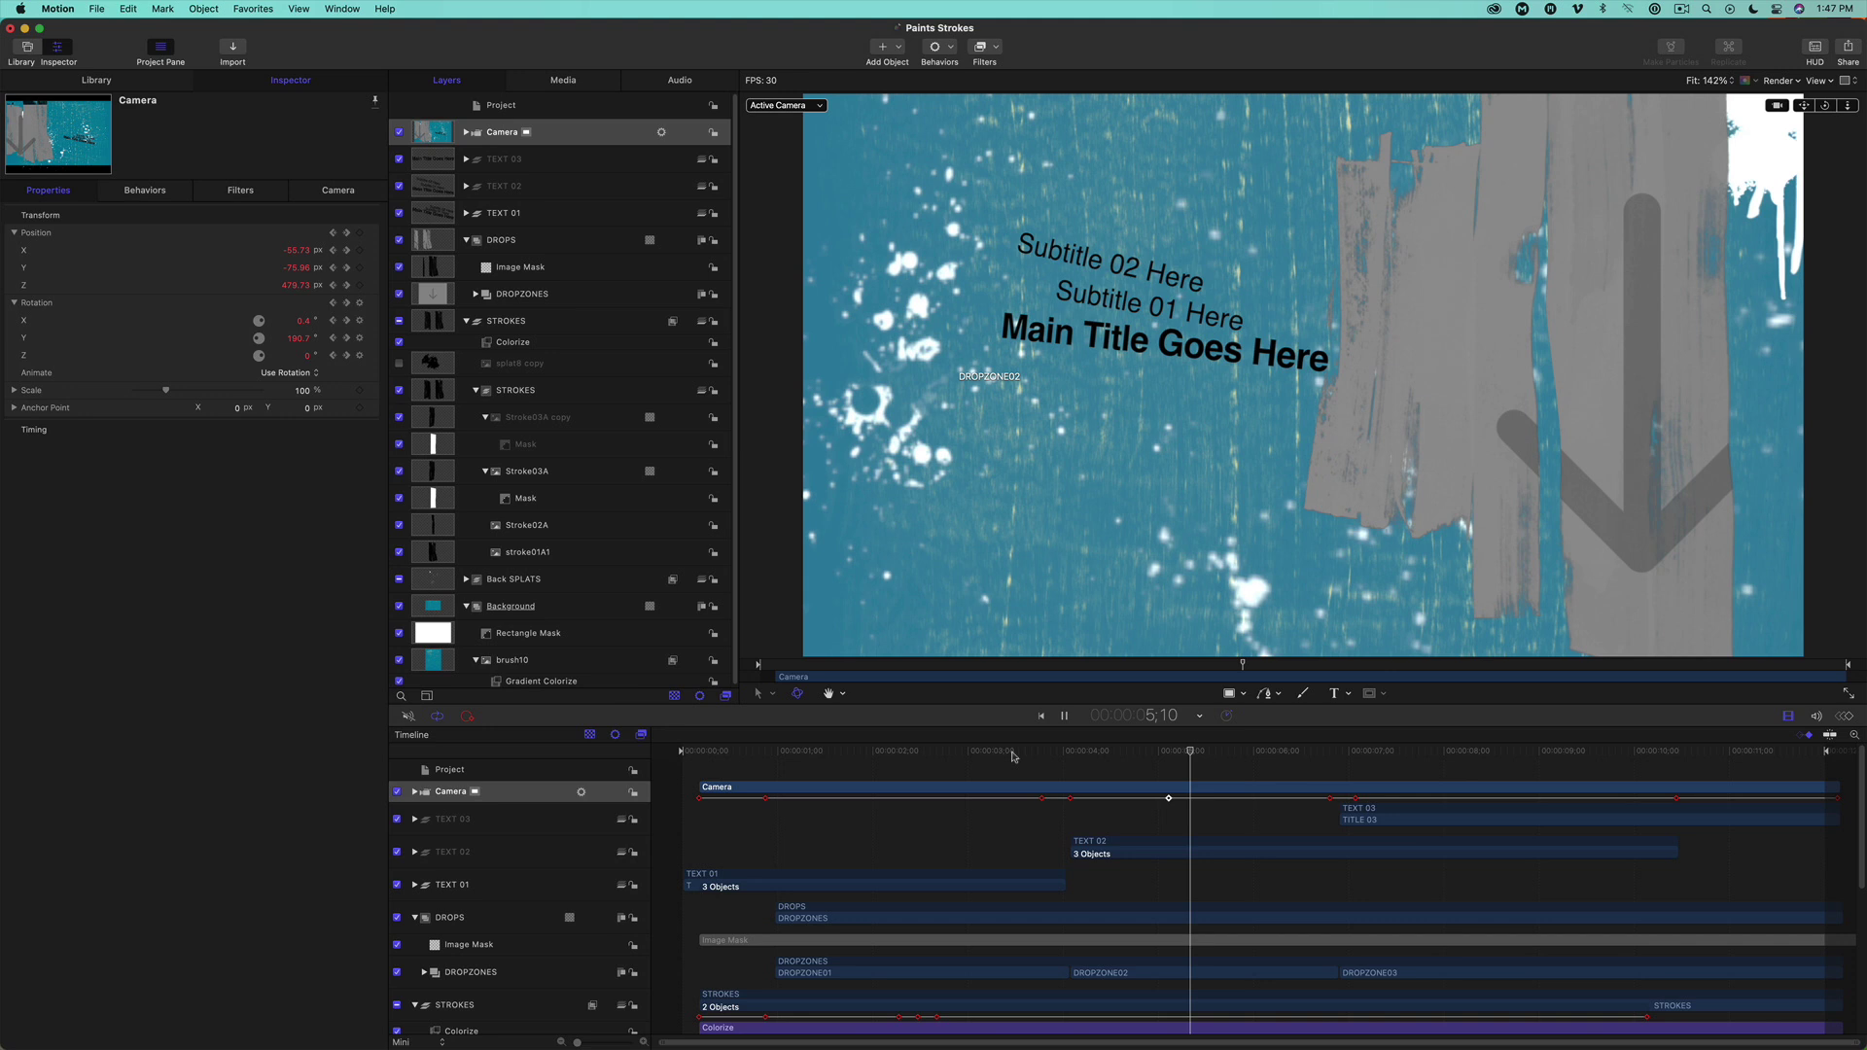
key(space)
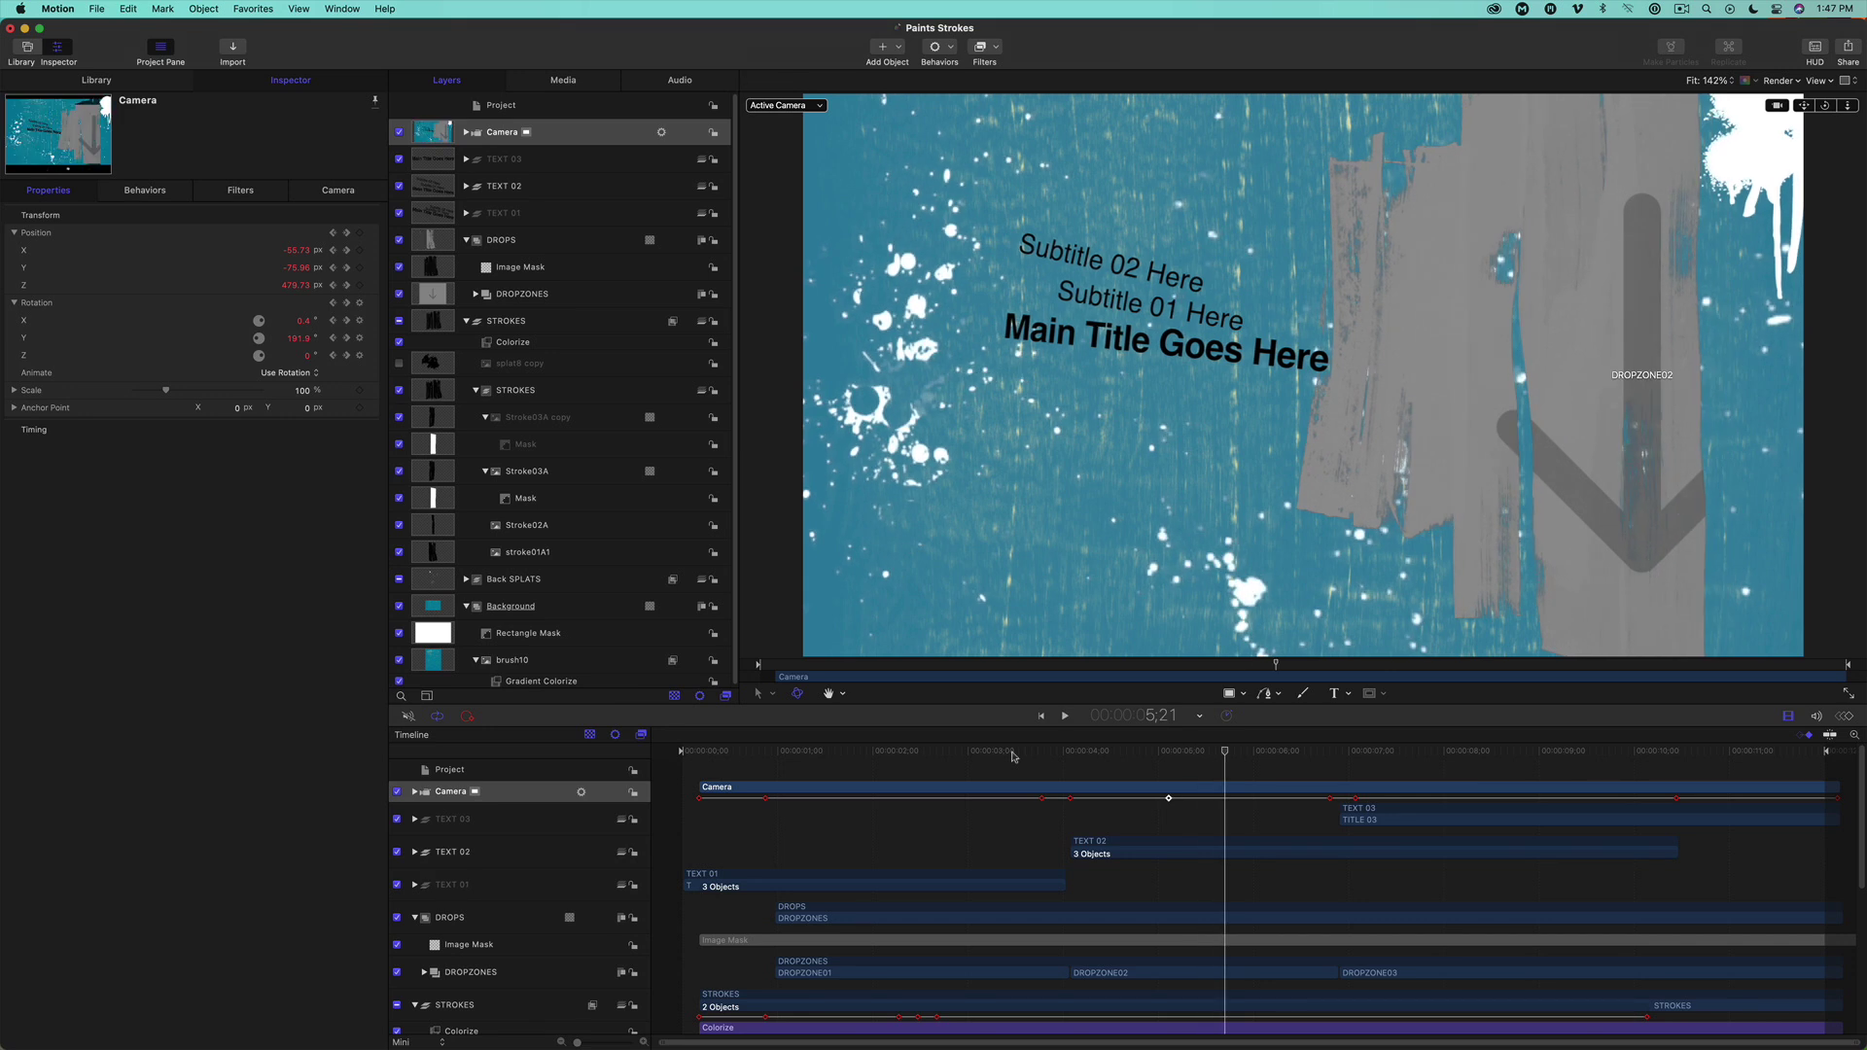
Move a Camera keyframe earlier to about 4:07, nudge the 6:29 keyframe later, and replay
drag(1168, 799, 1097, 802)
click(1040, 752)
key(space)
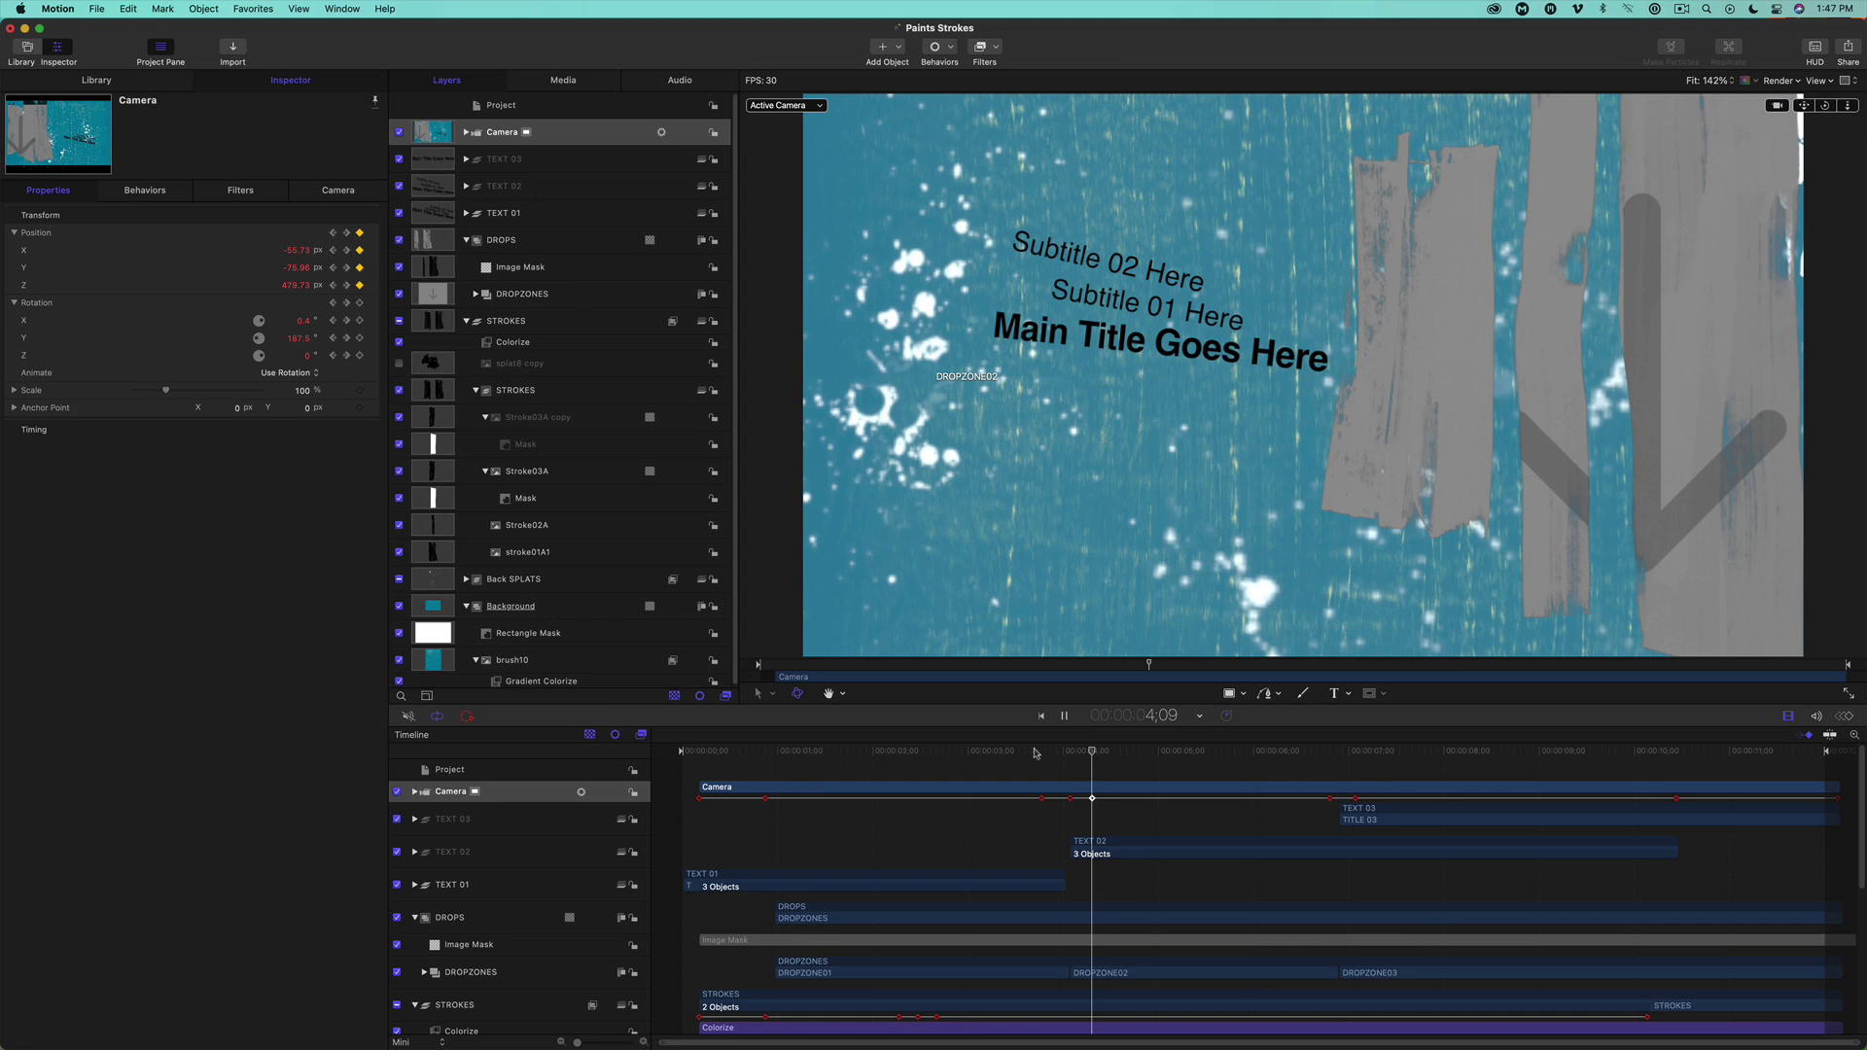
key(space)
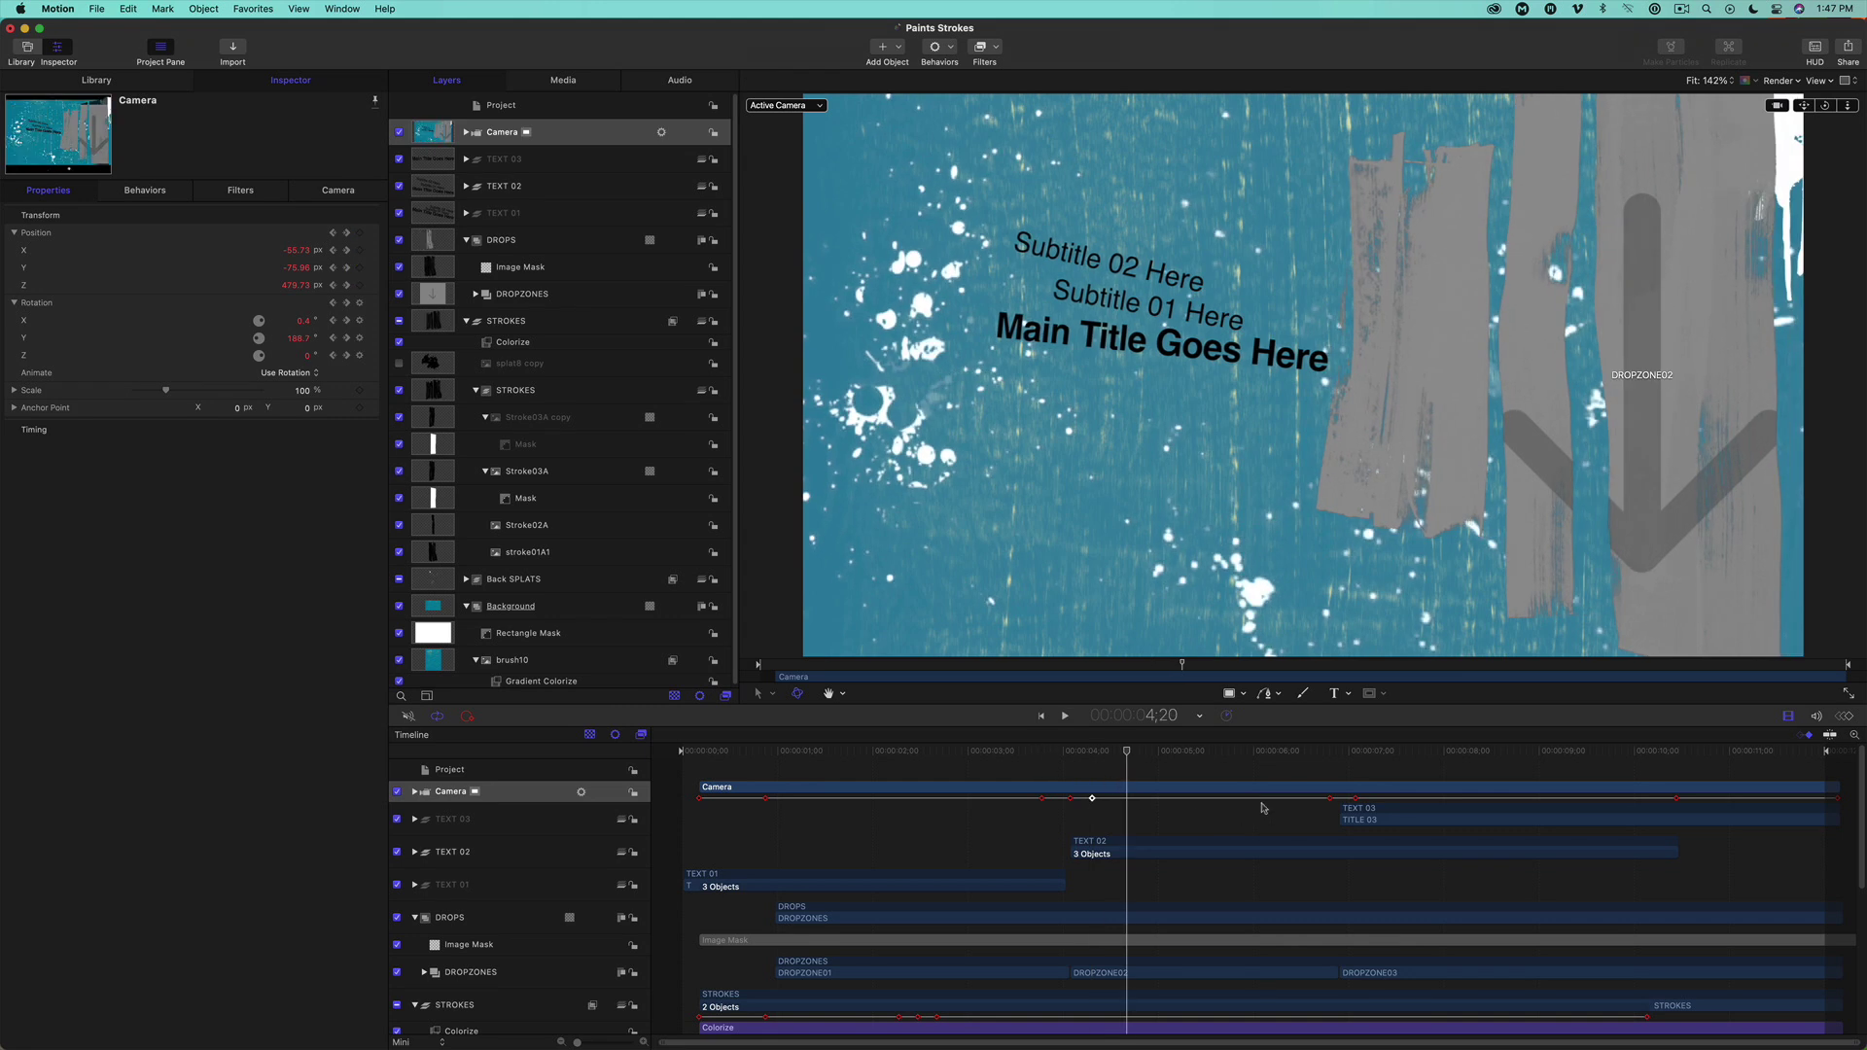
drag(1331, 799, 1337, 798)
key(space)
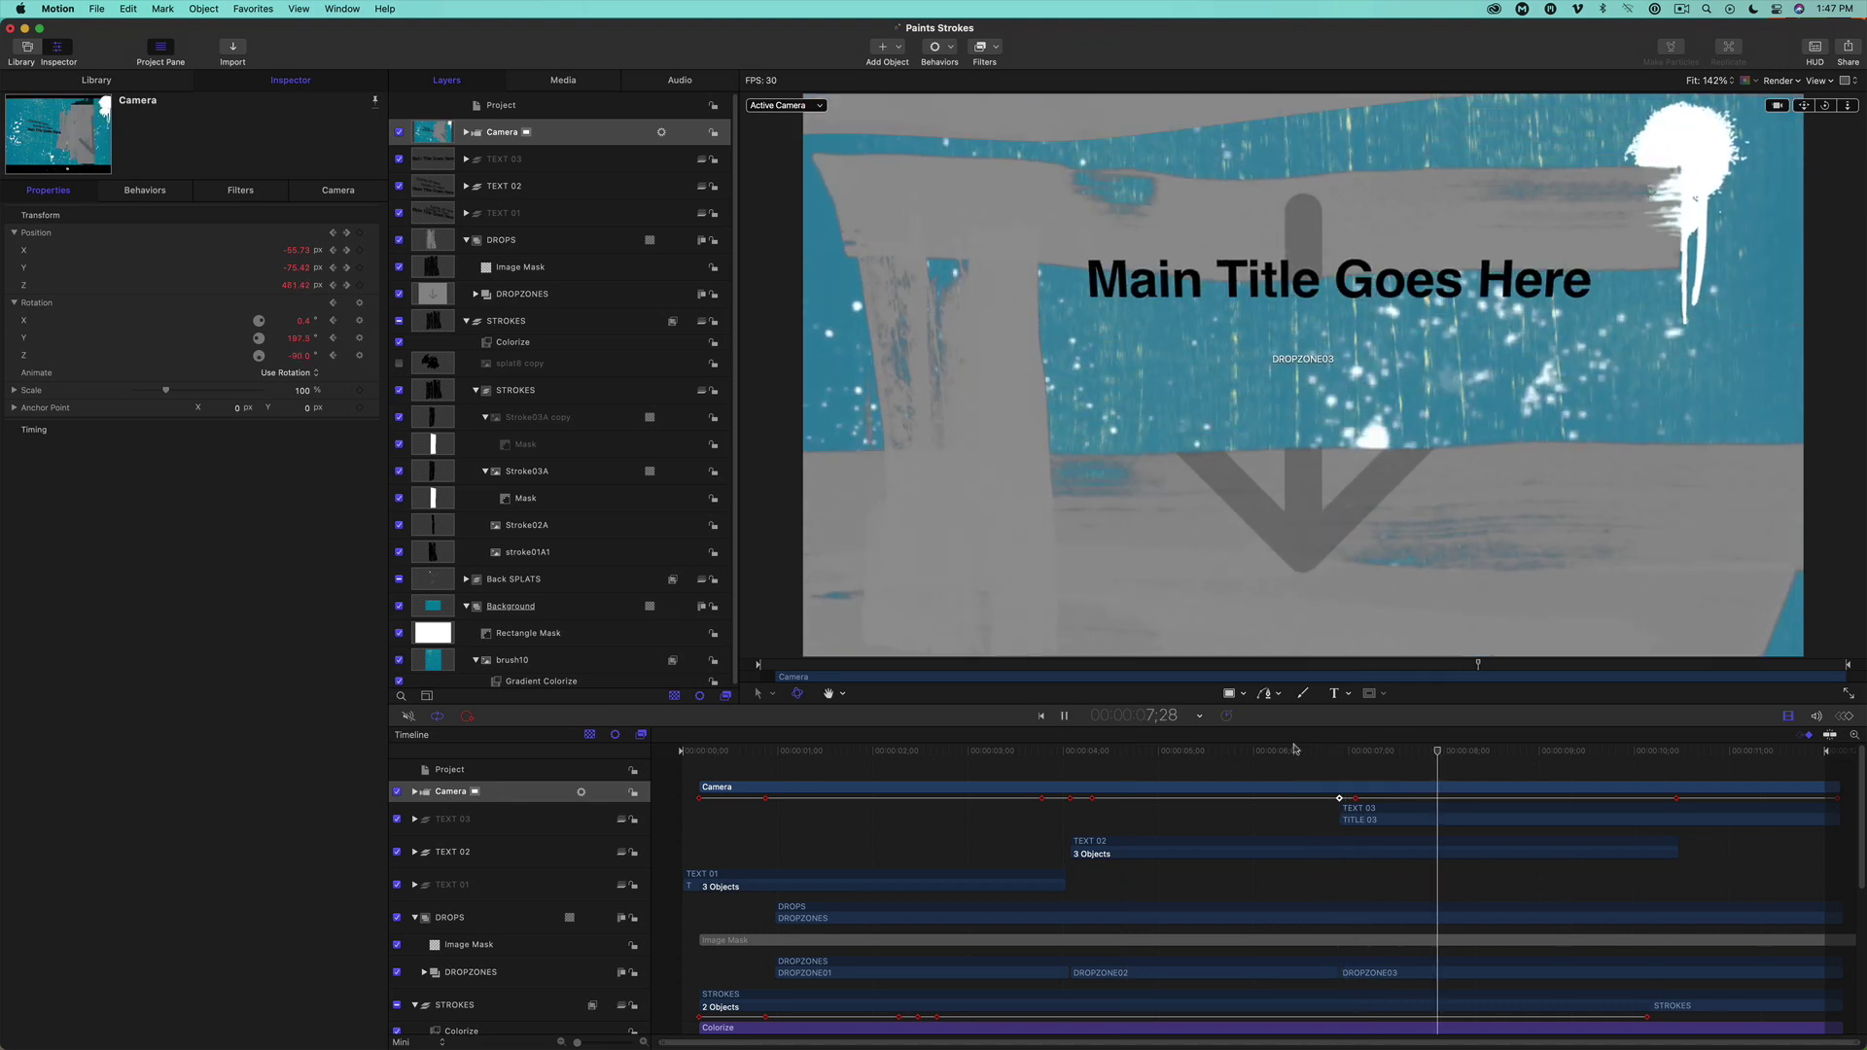
Return to the first title section and hide TEXT 01's Subtitle 01 and Subtitle 02 layers
key(space)
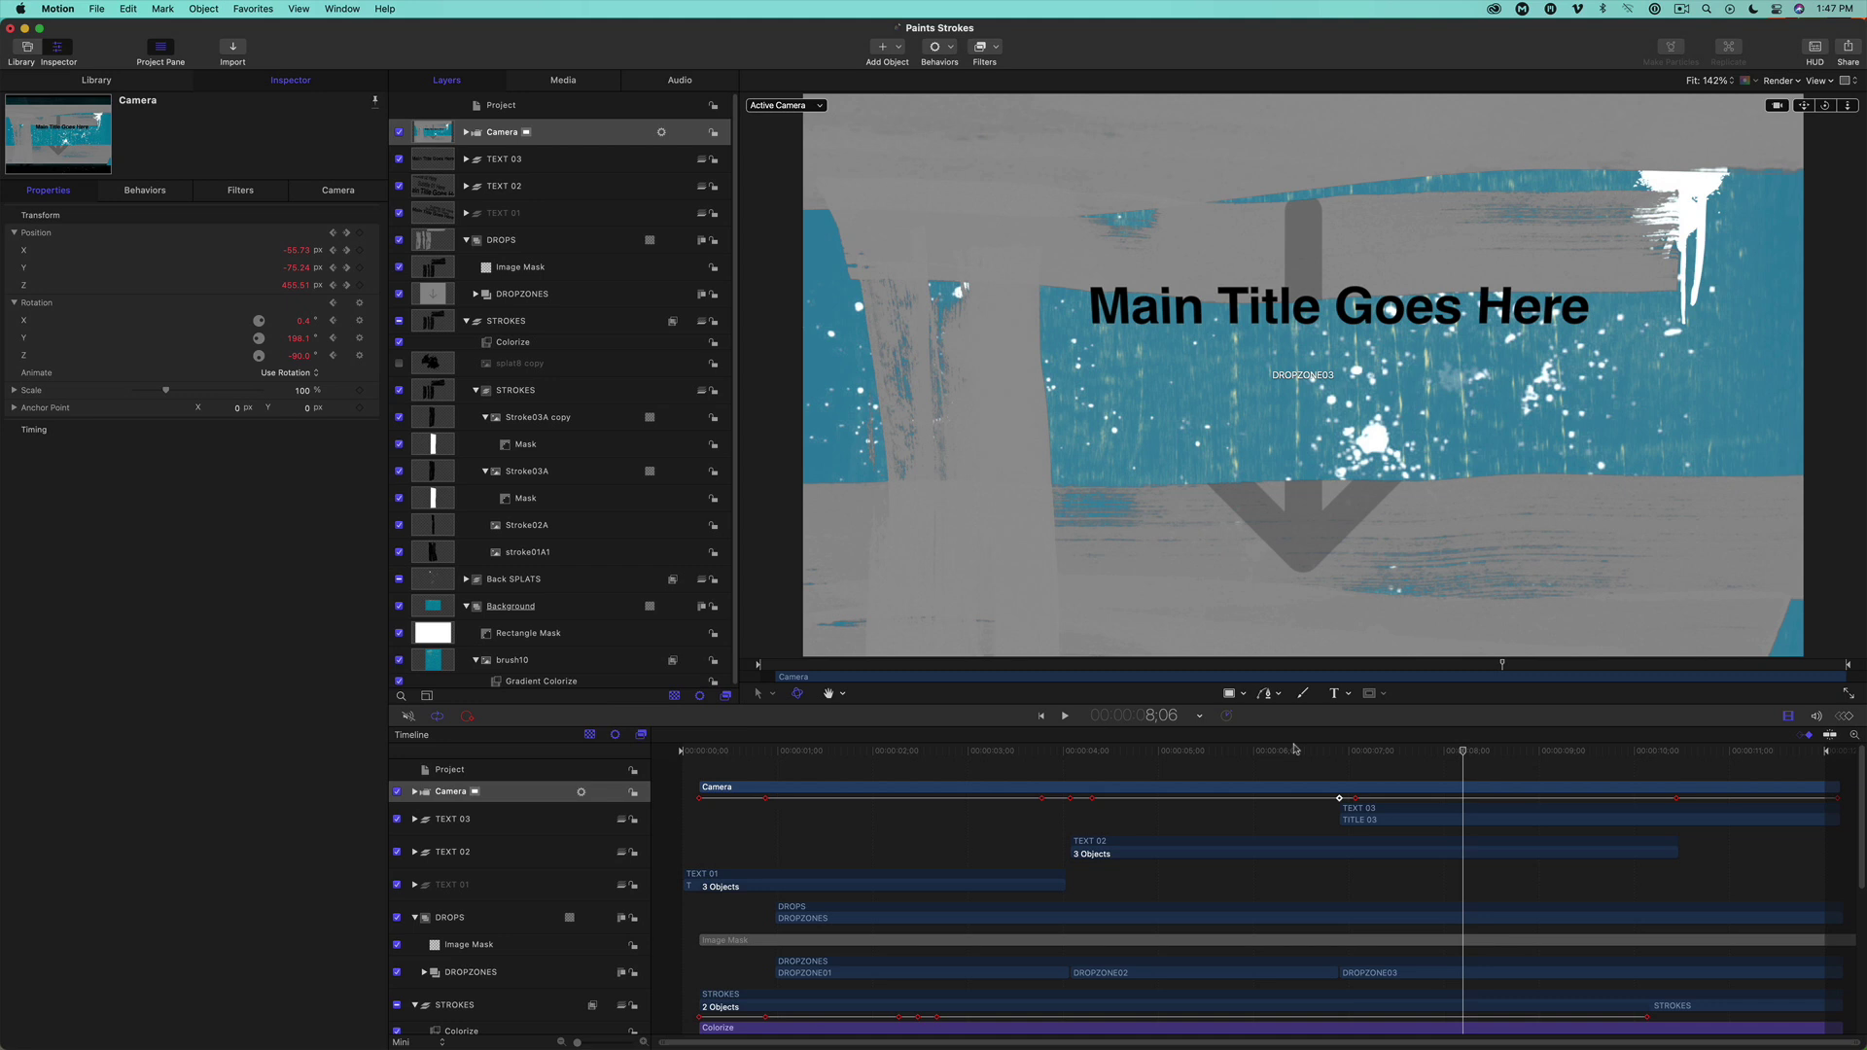
drag(1068, 750, 793, 770)
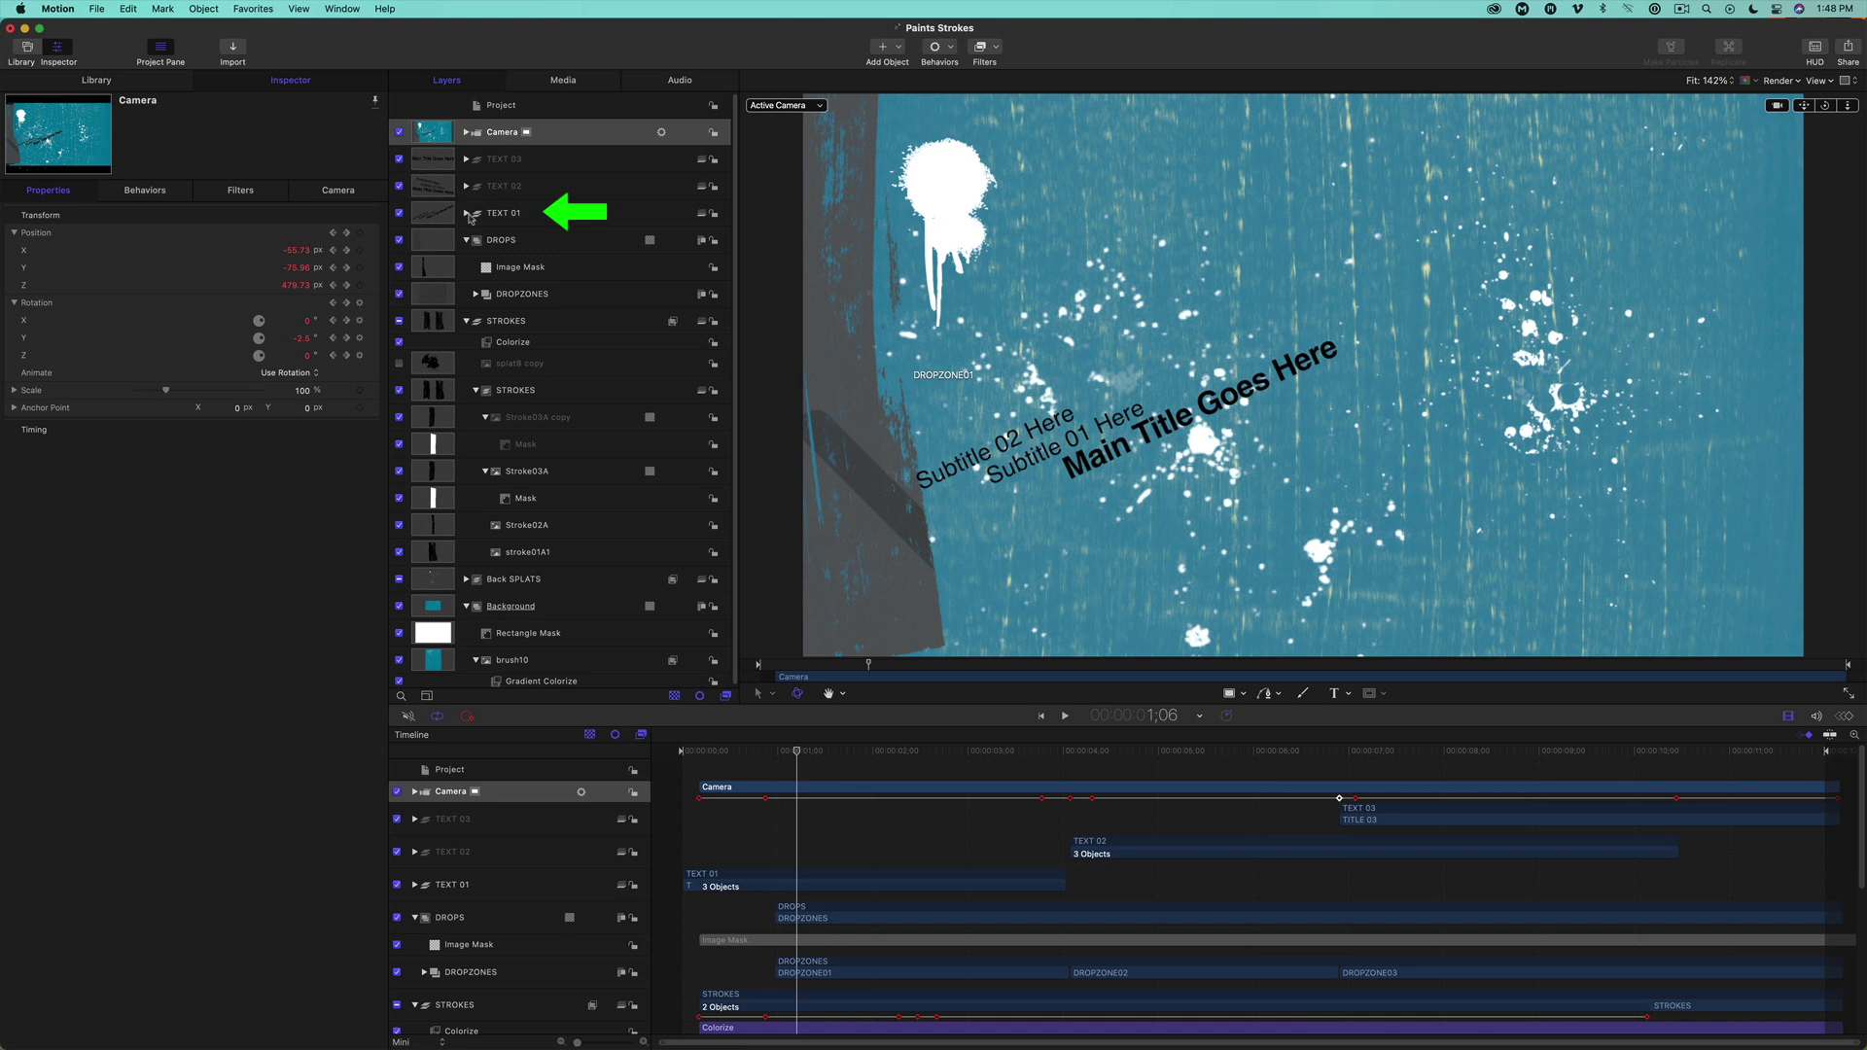
click(467, 214)
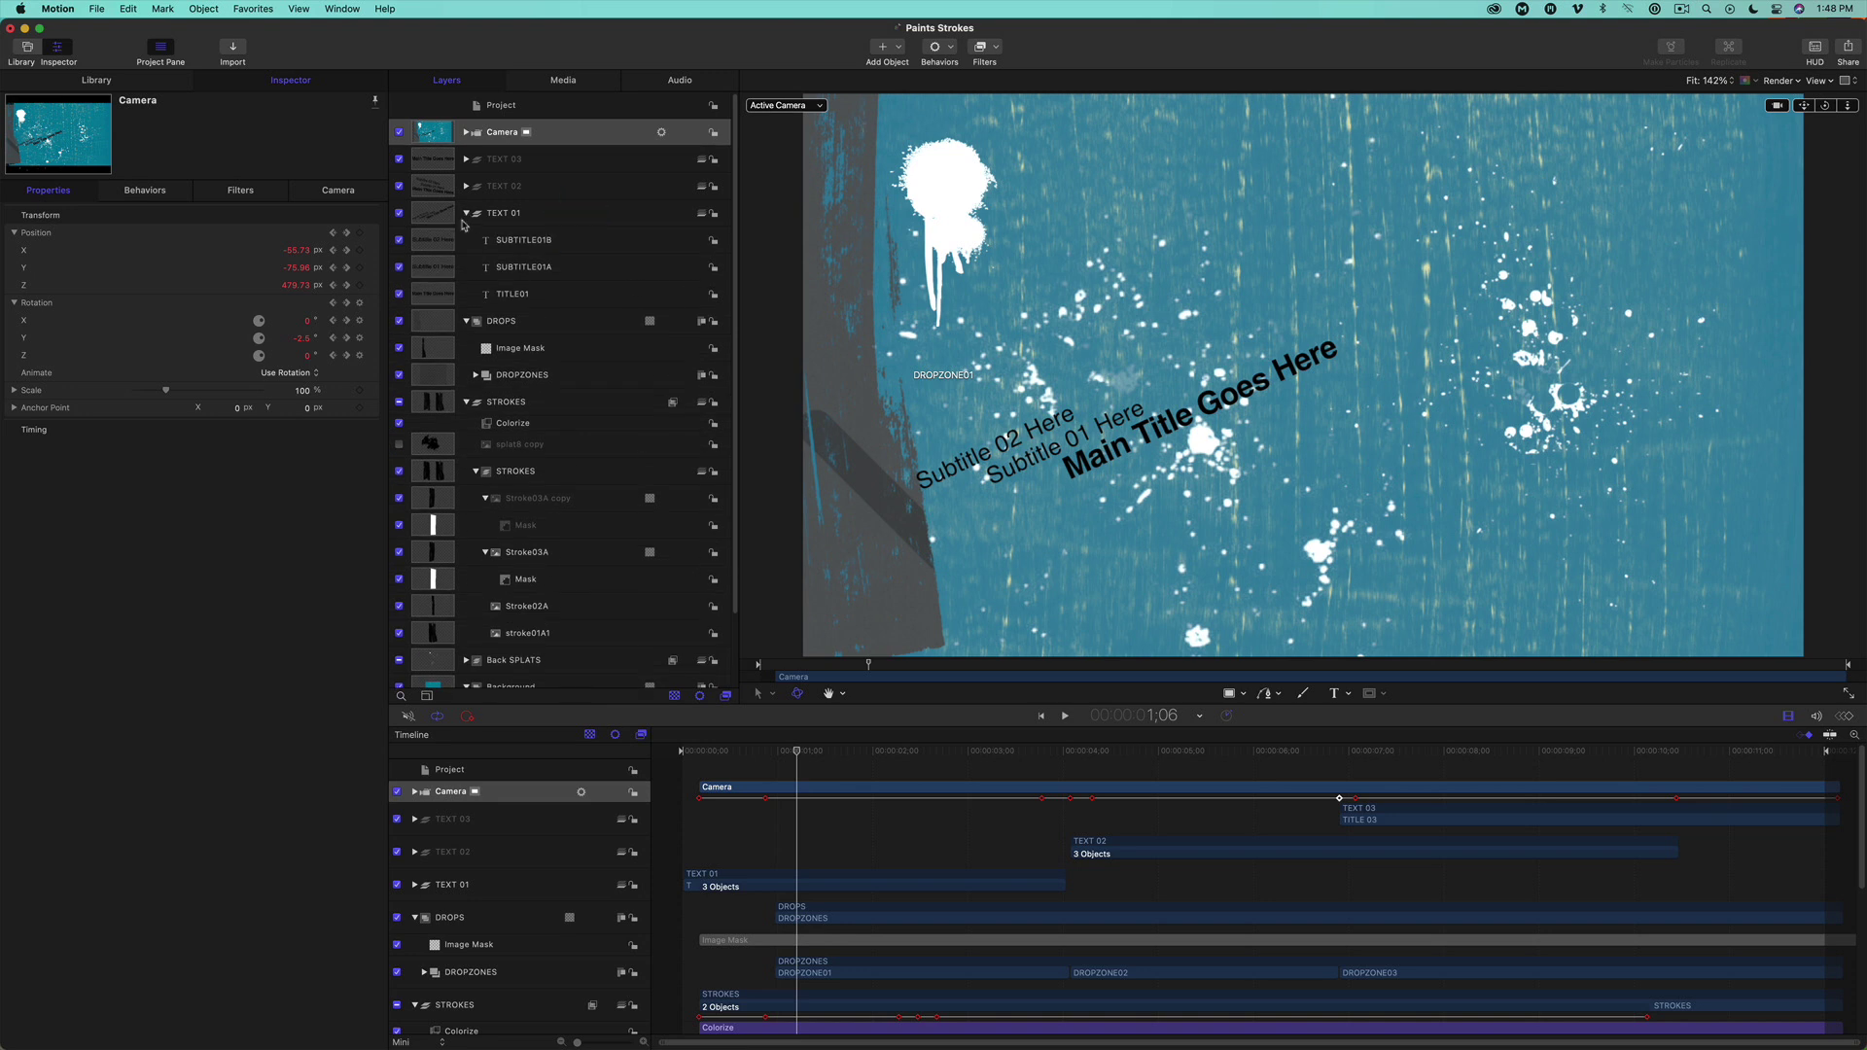
click(399, 240)
click(399, 267)
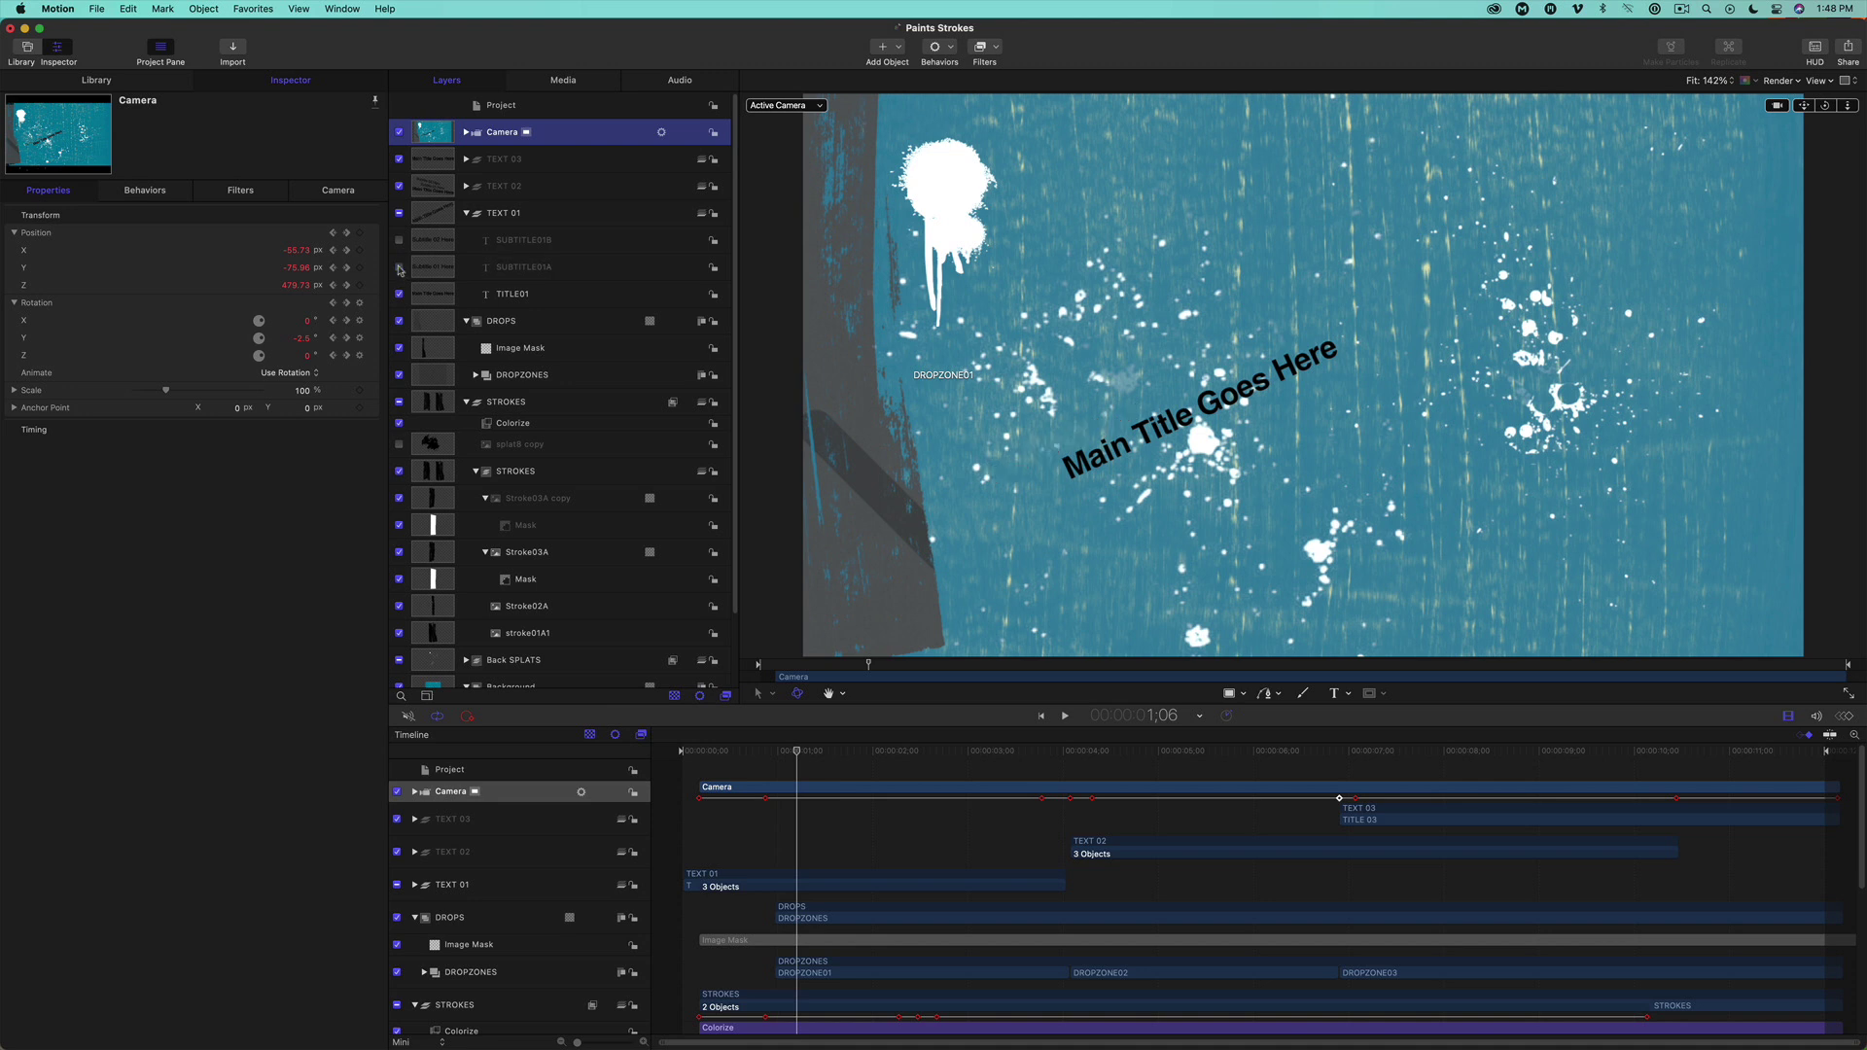
Hide the SUBTITLE02B and SUBTITLE02A layers inside TEXT 02, then expand TEXT 03
click(466, 186)
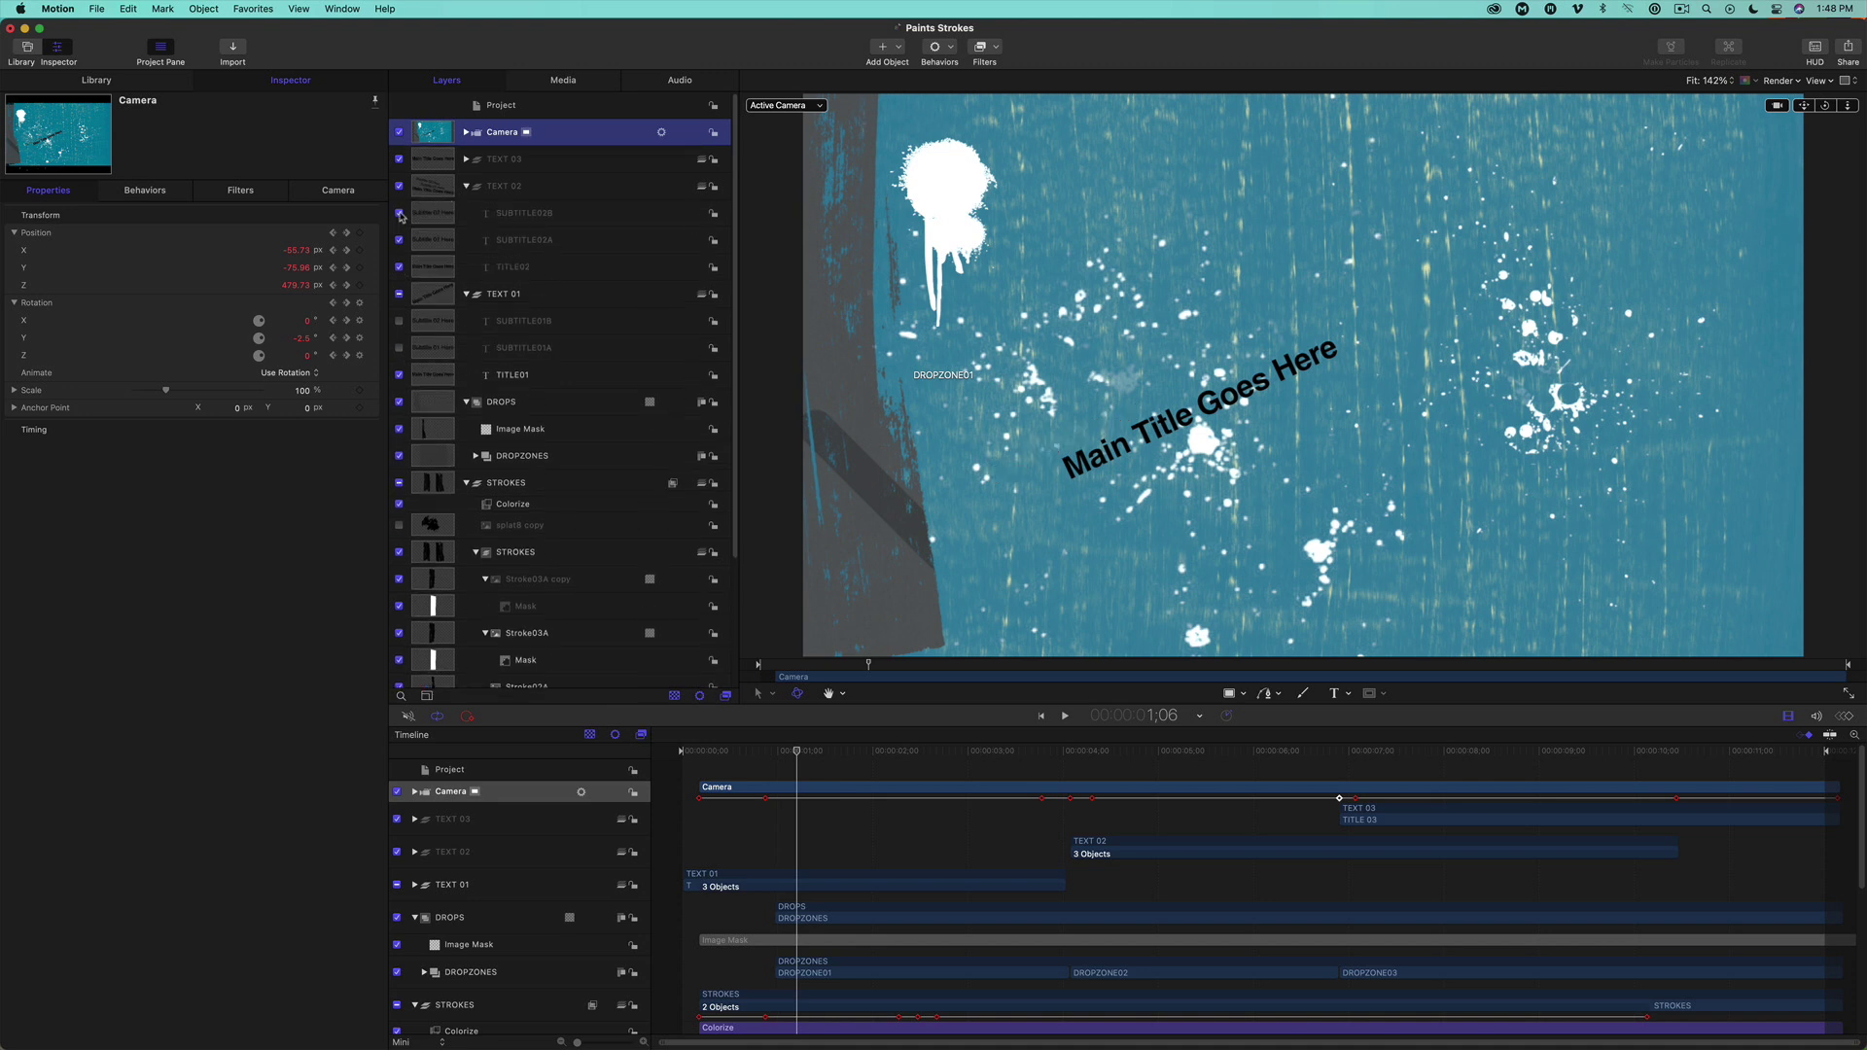
click(399, 213)
click(399, 239)
click(467, 159)
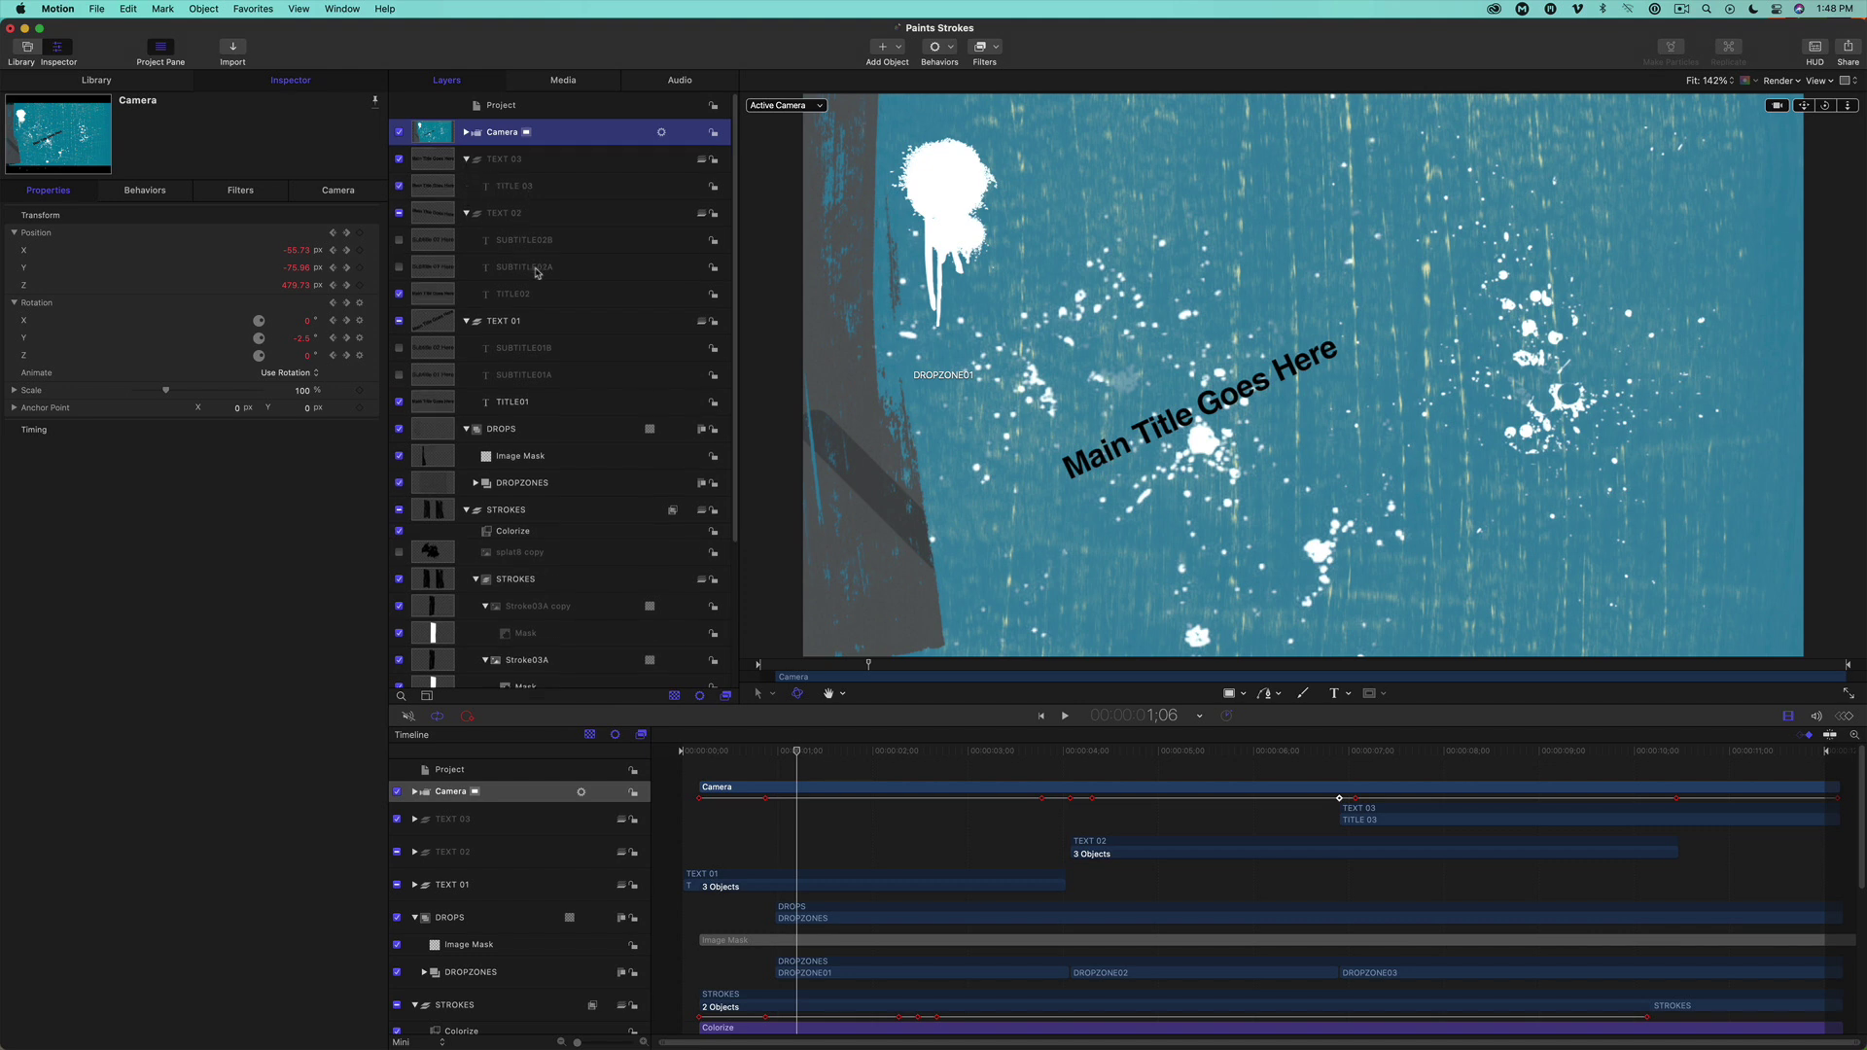
click(415, 885)
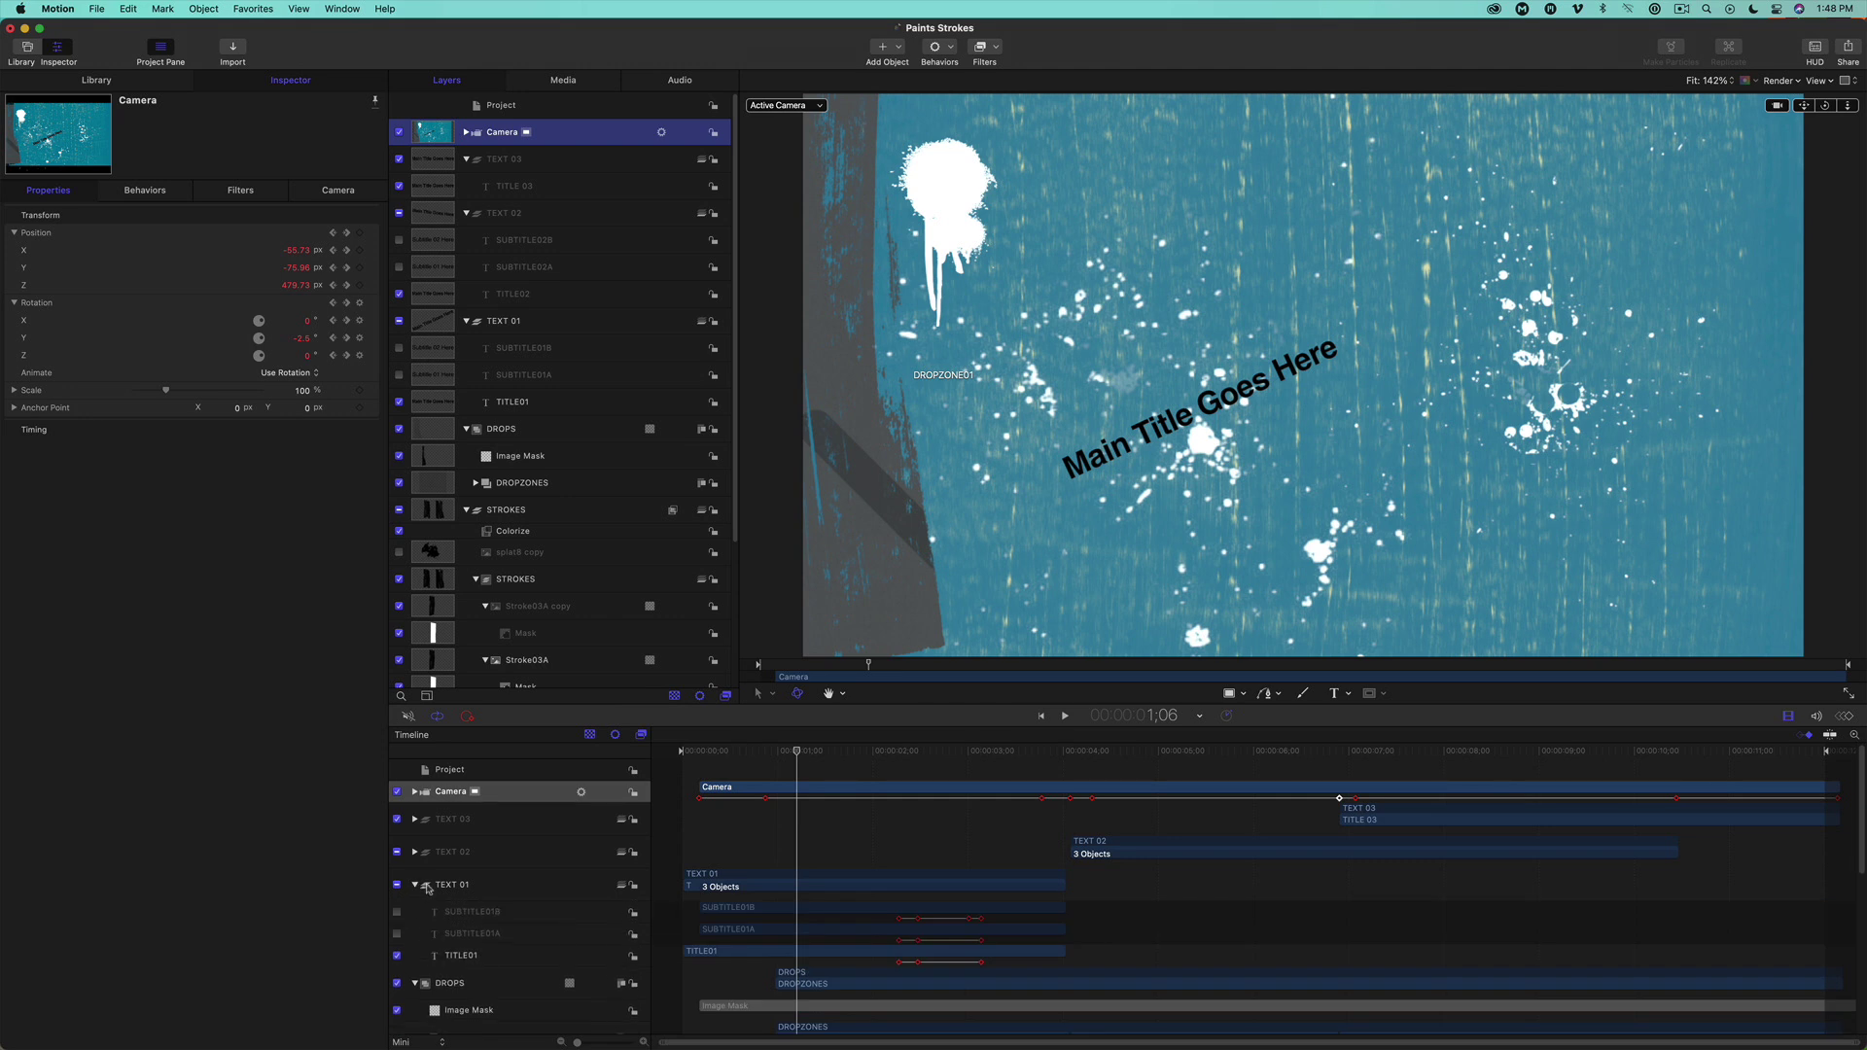
click(982, 964)
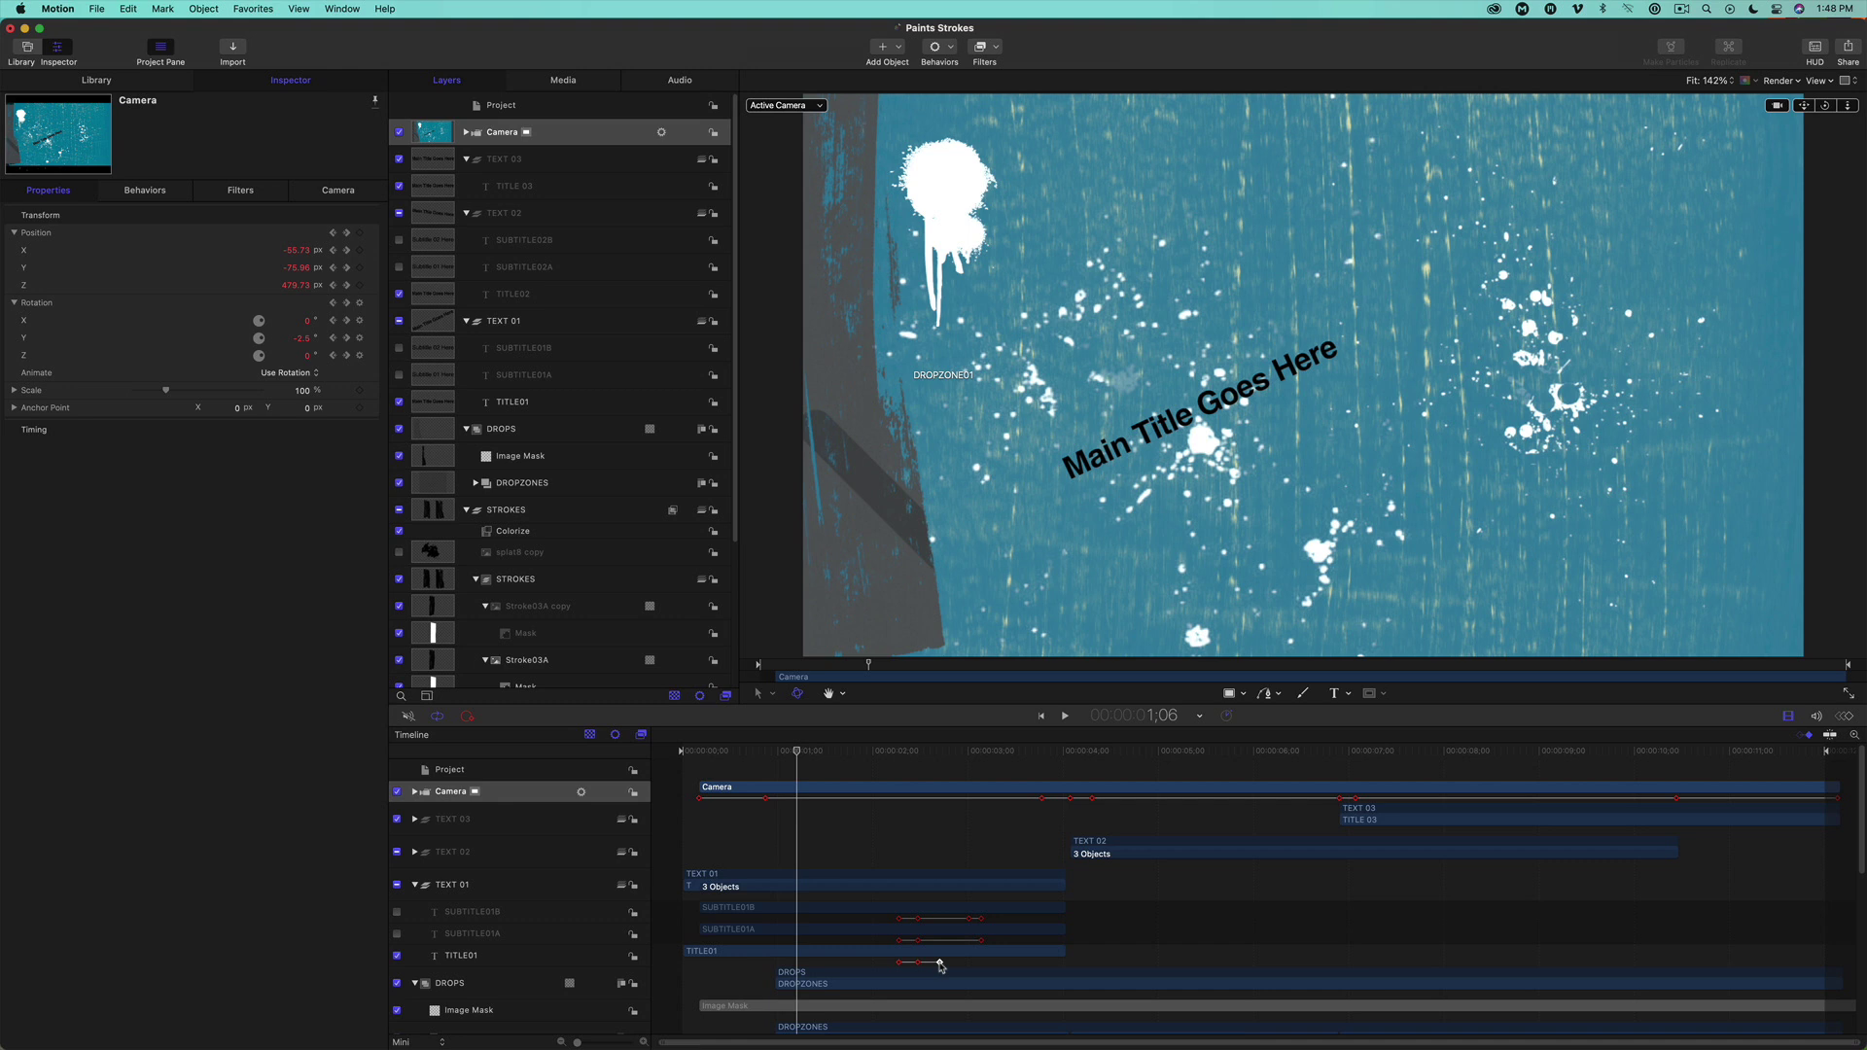
click(872, 754)
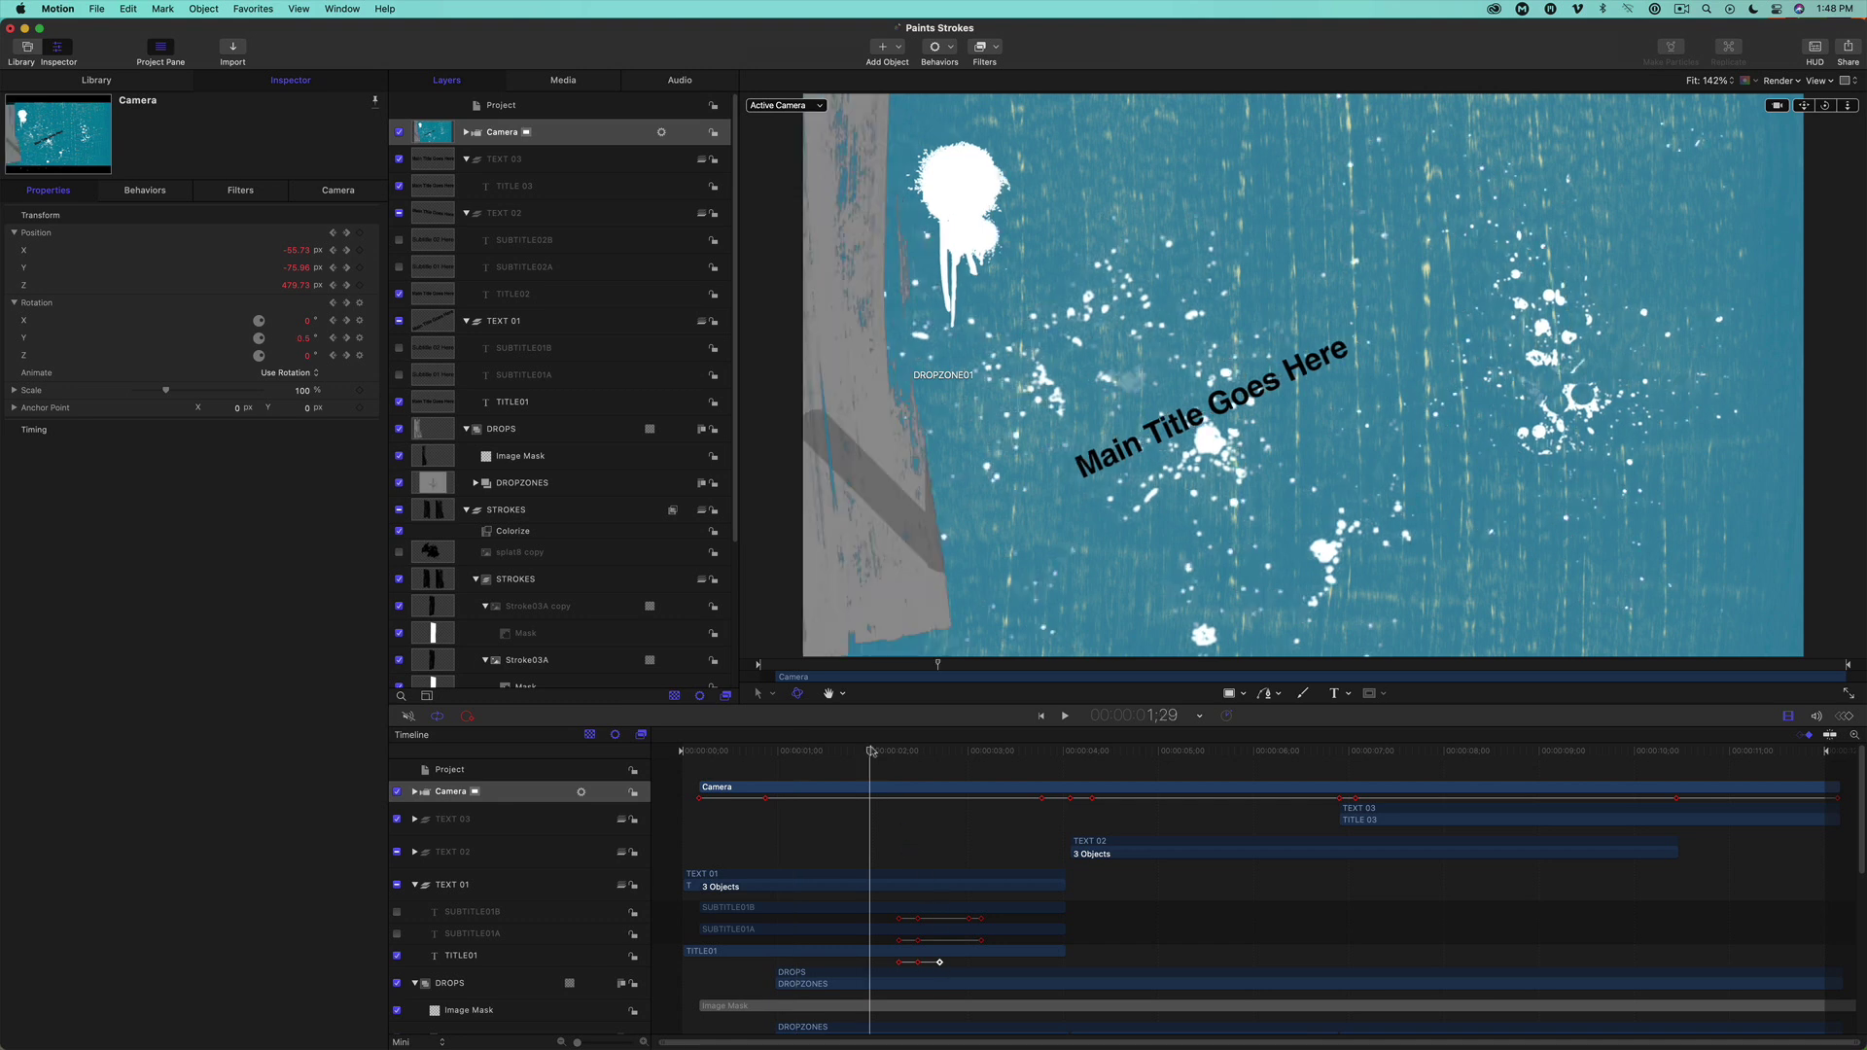
key(space)
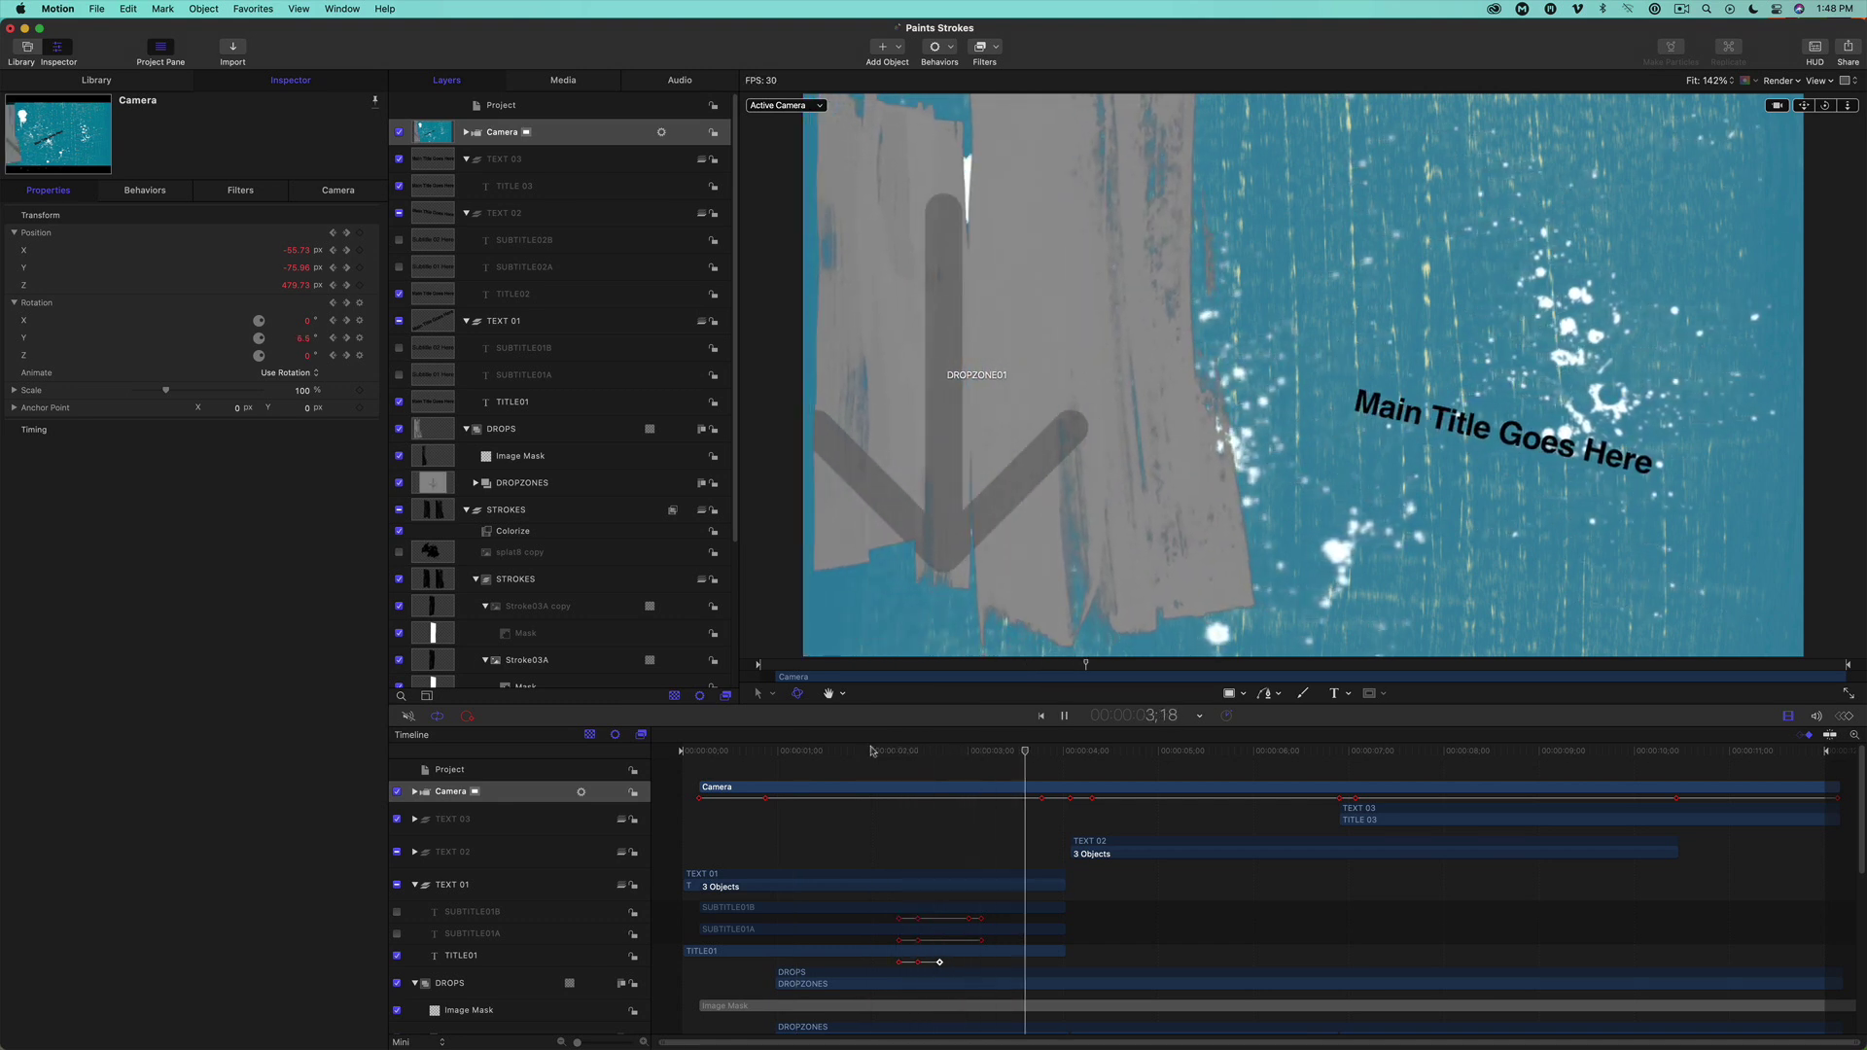
key(space)
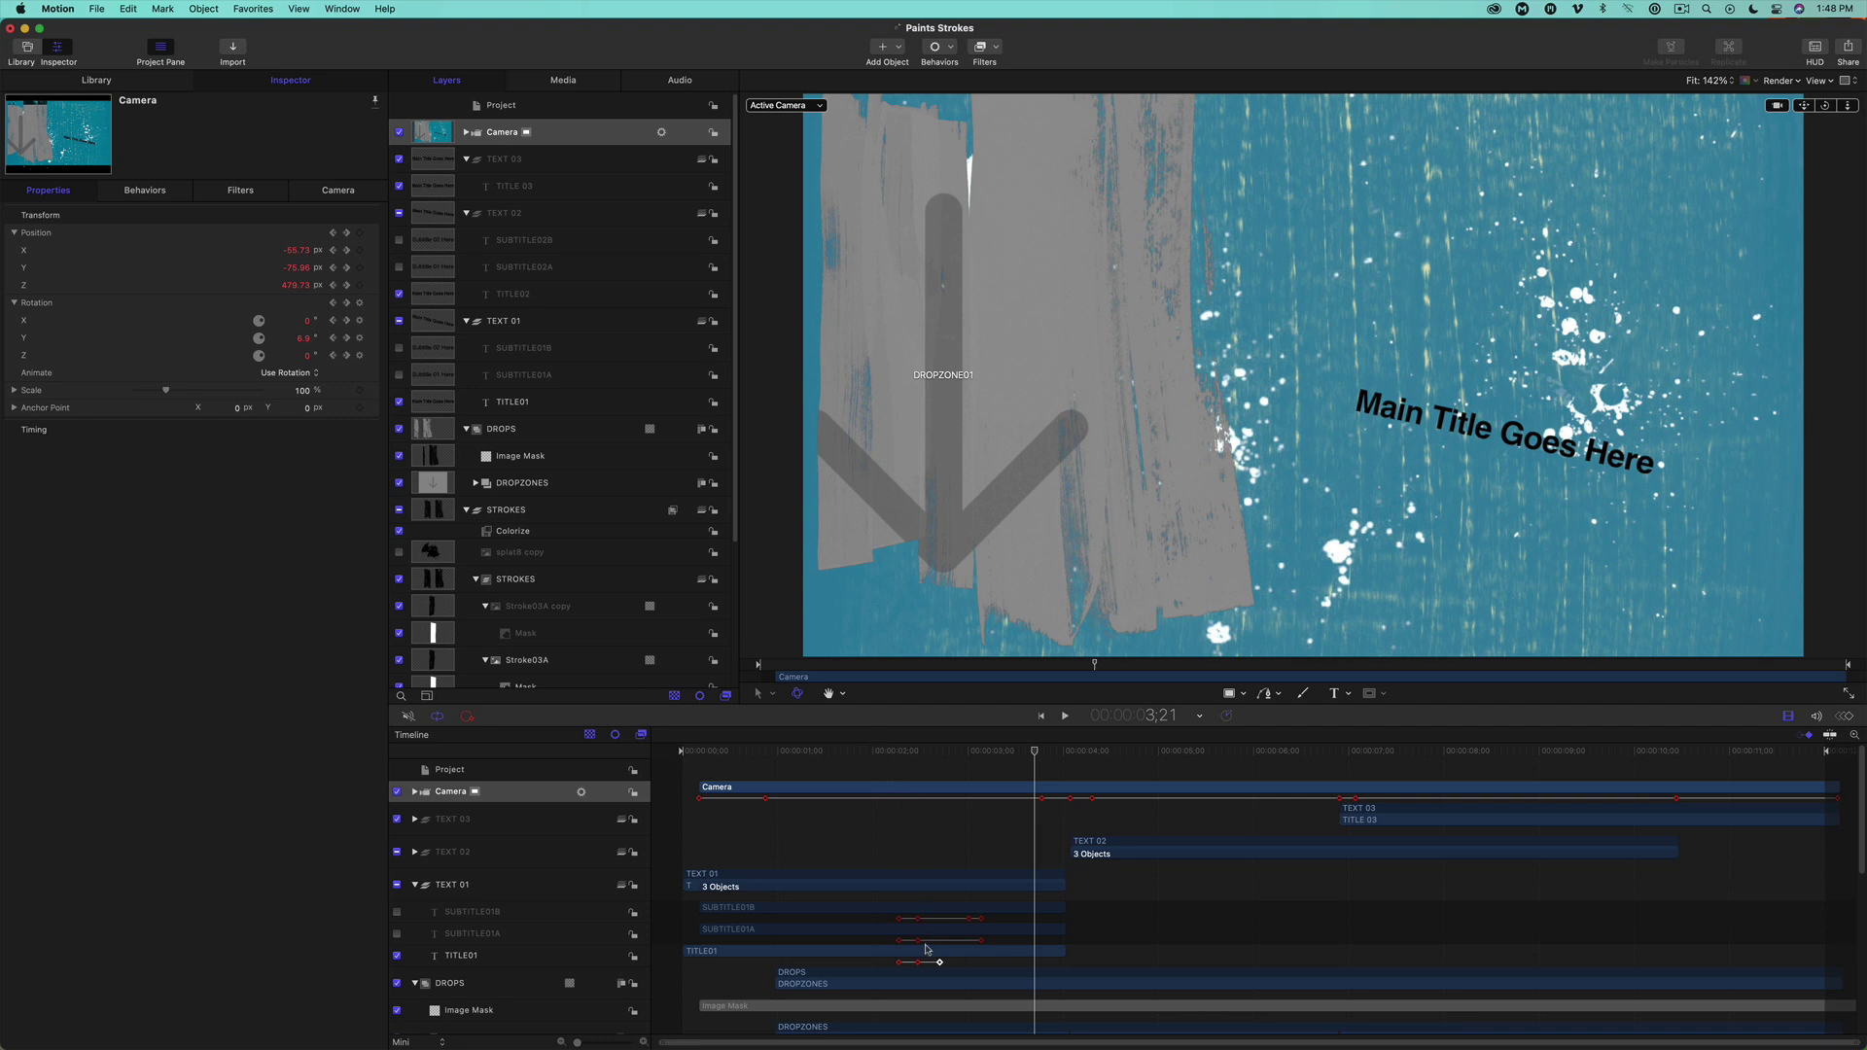
drag(941, 967, 1017, 973)
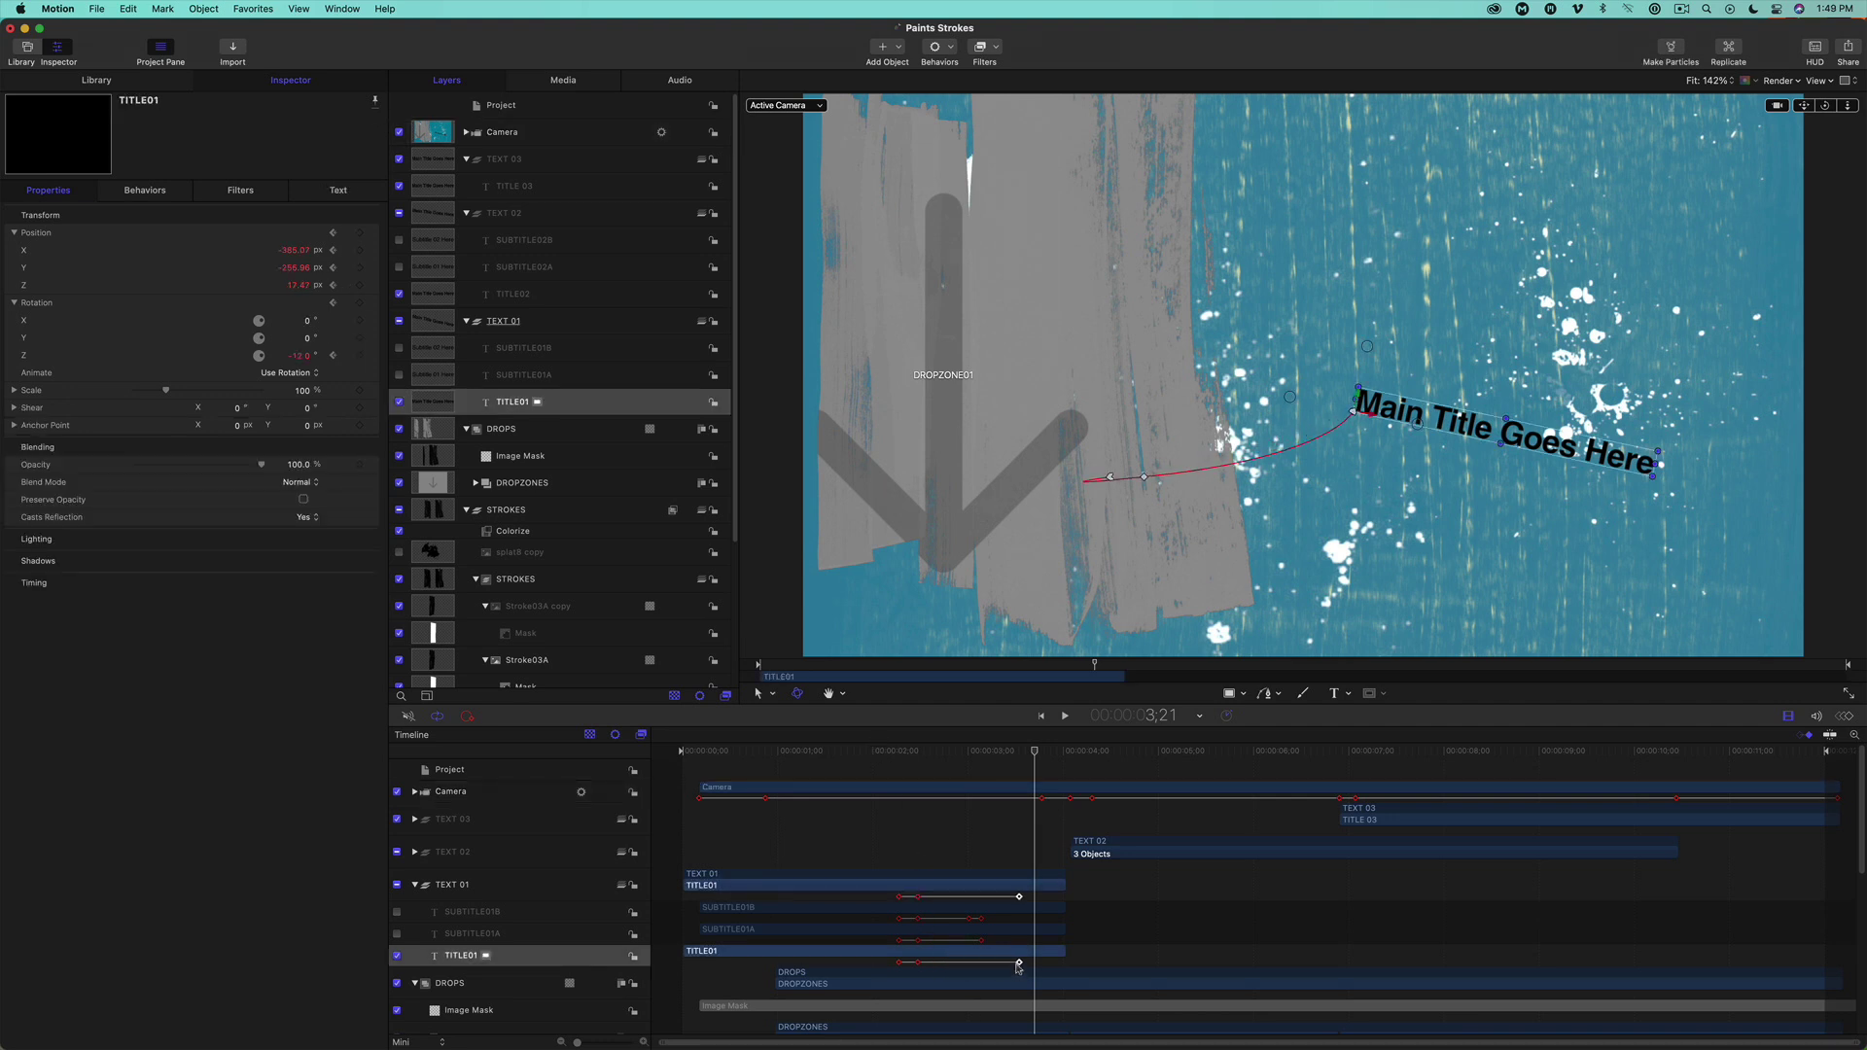
click(860, 765)
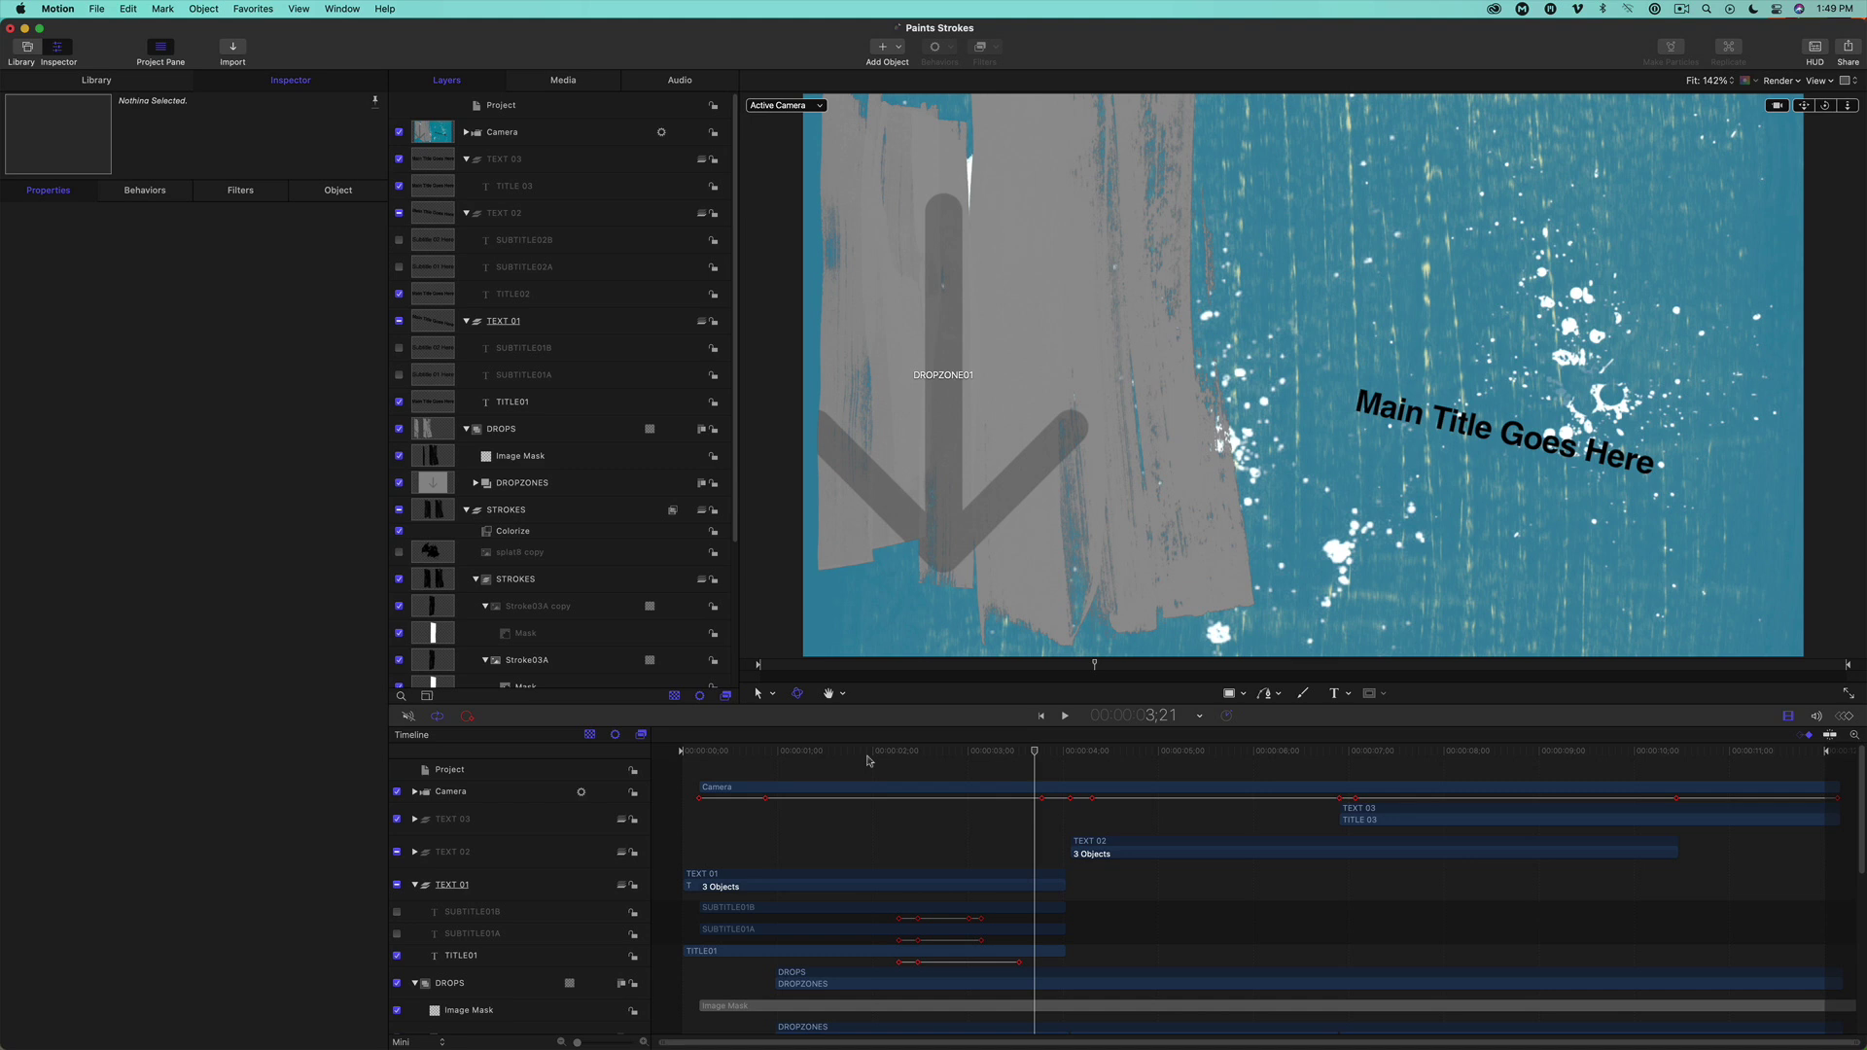
click(871, 755)
key(space)
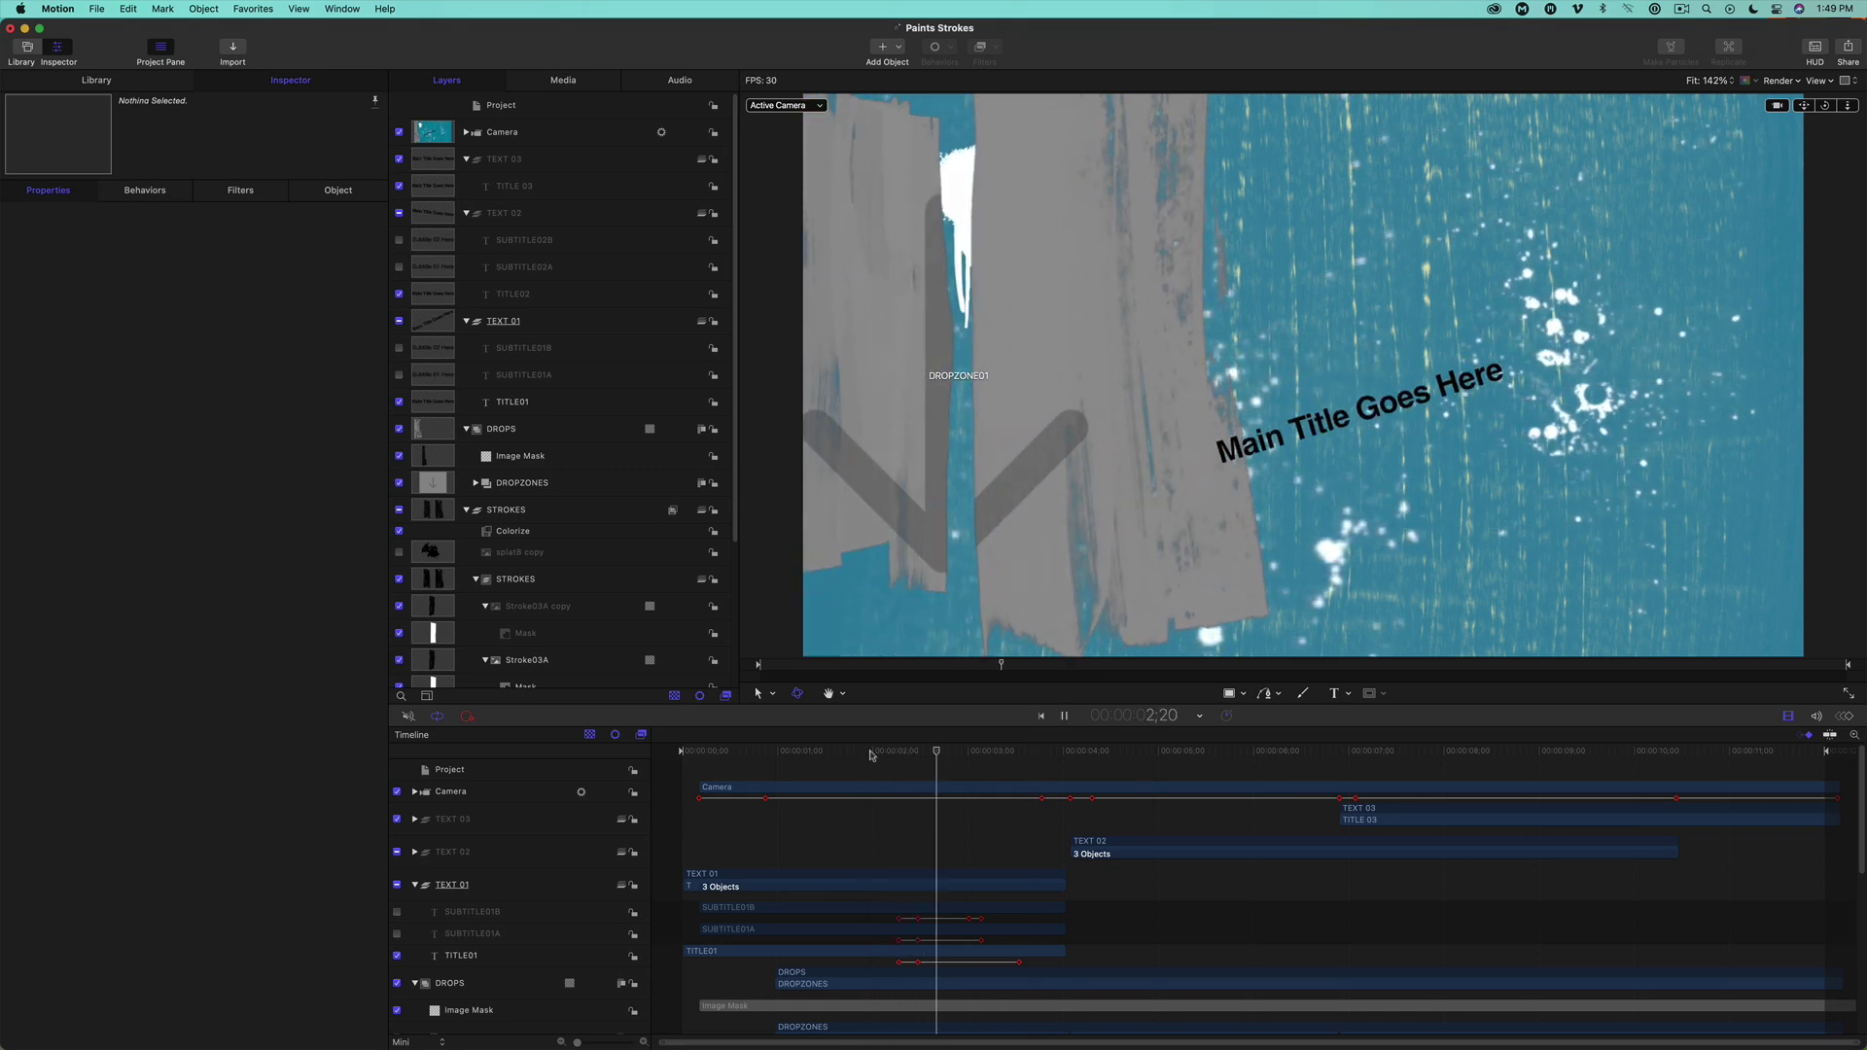
key(space)
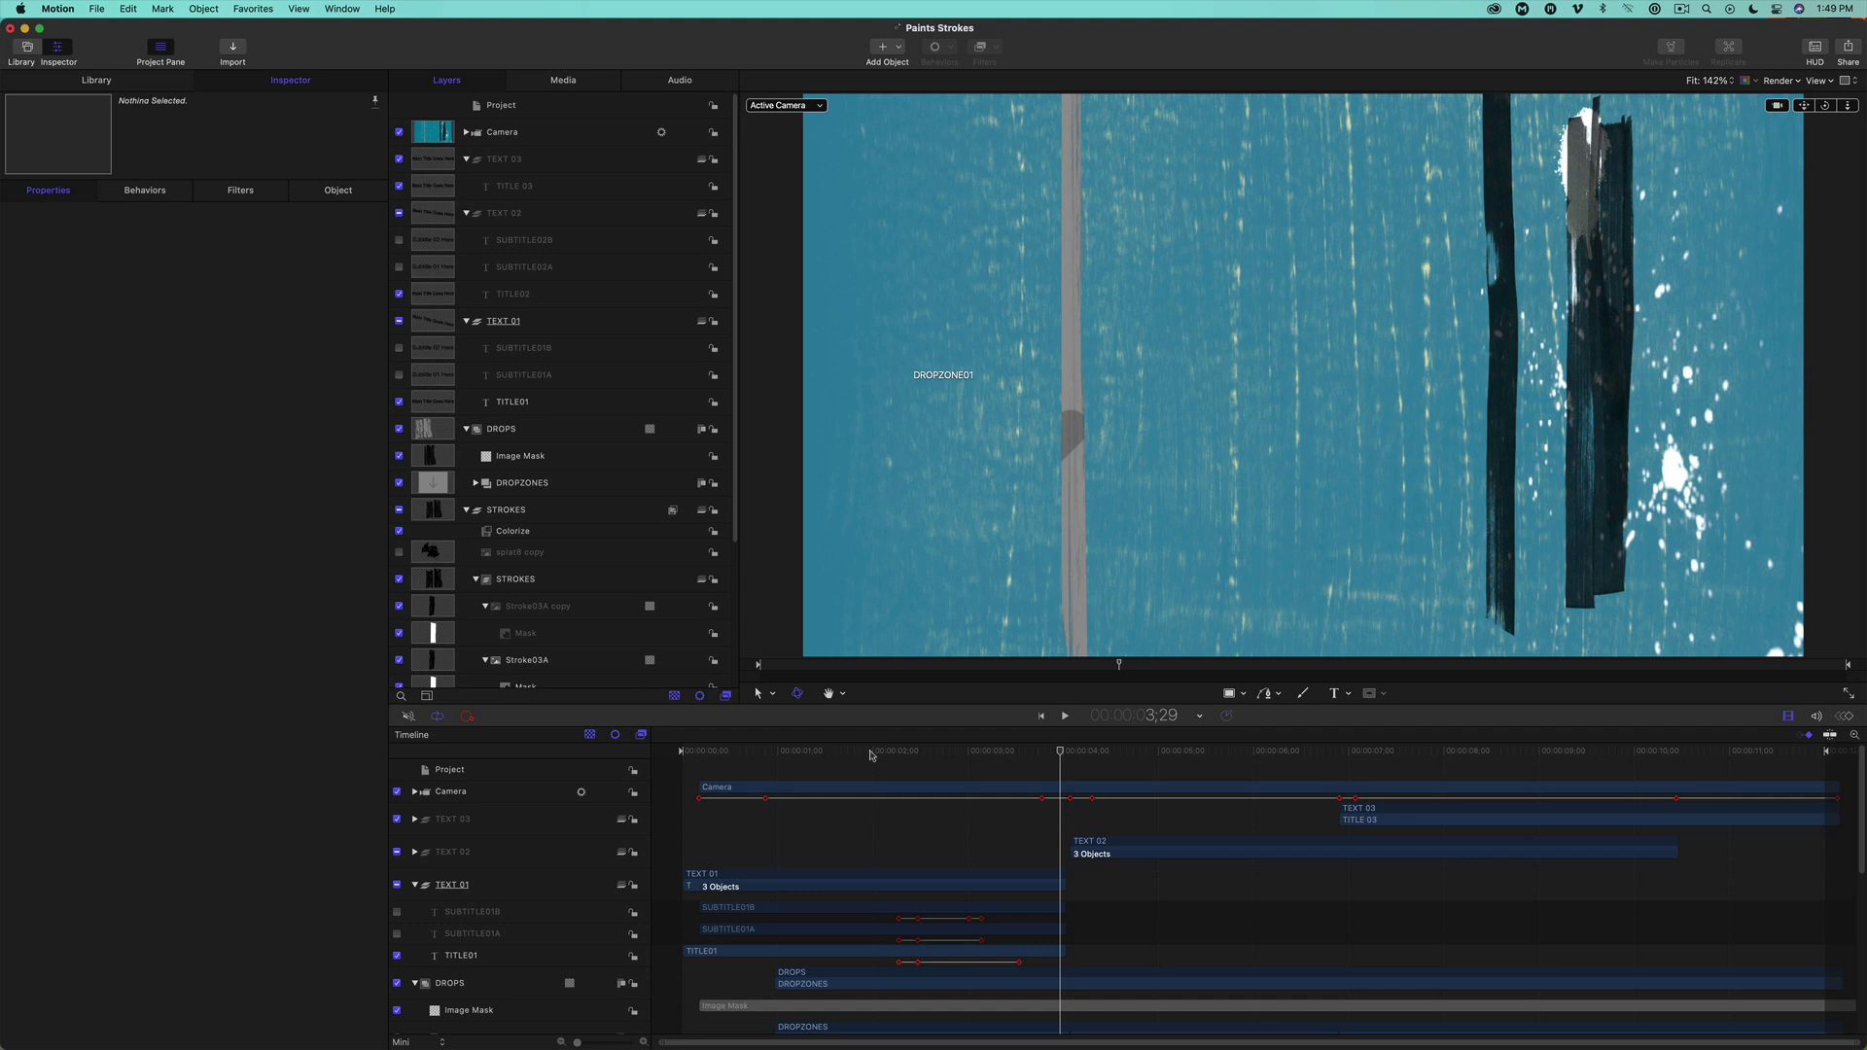
key(super+z)
click(872, 754)
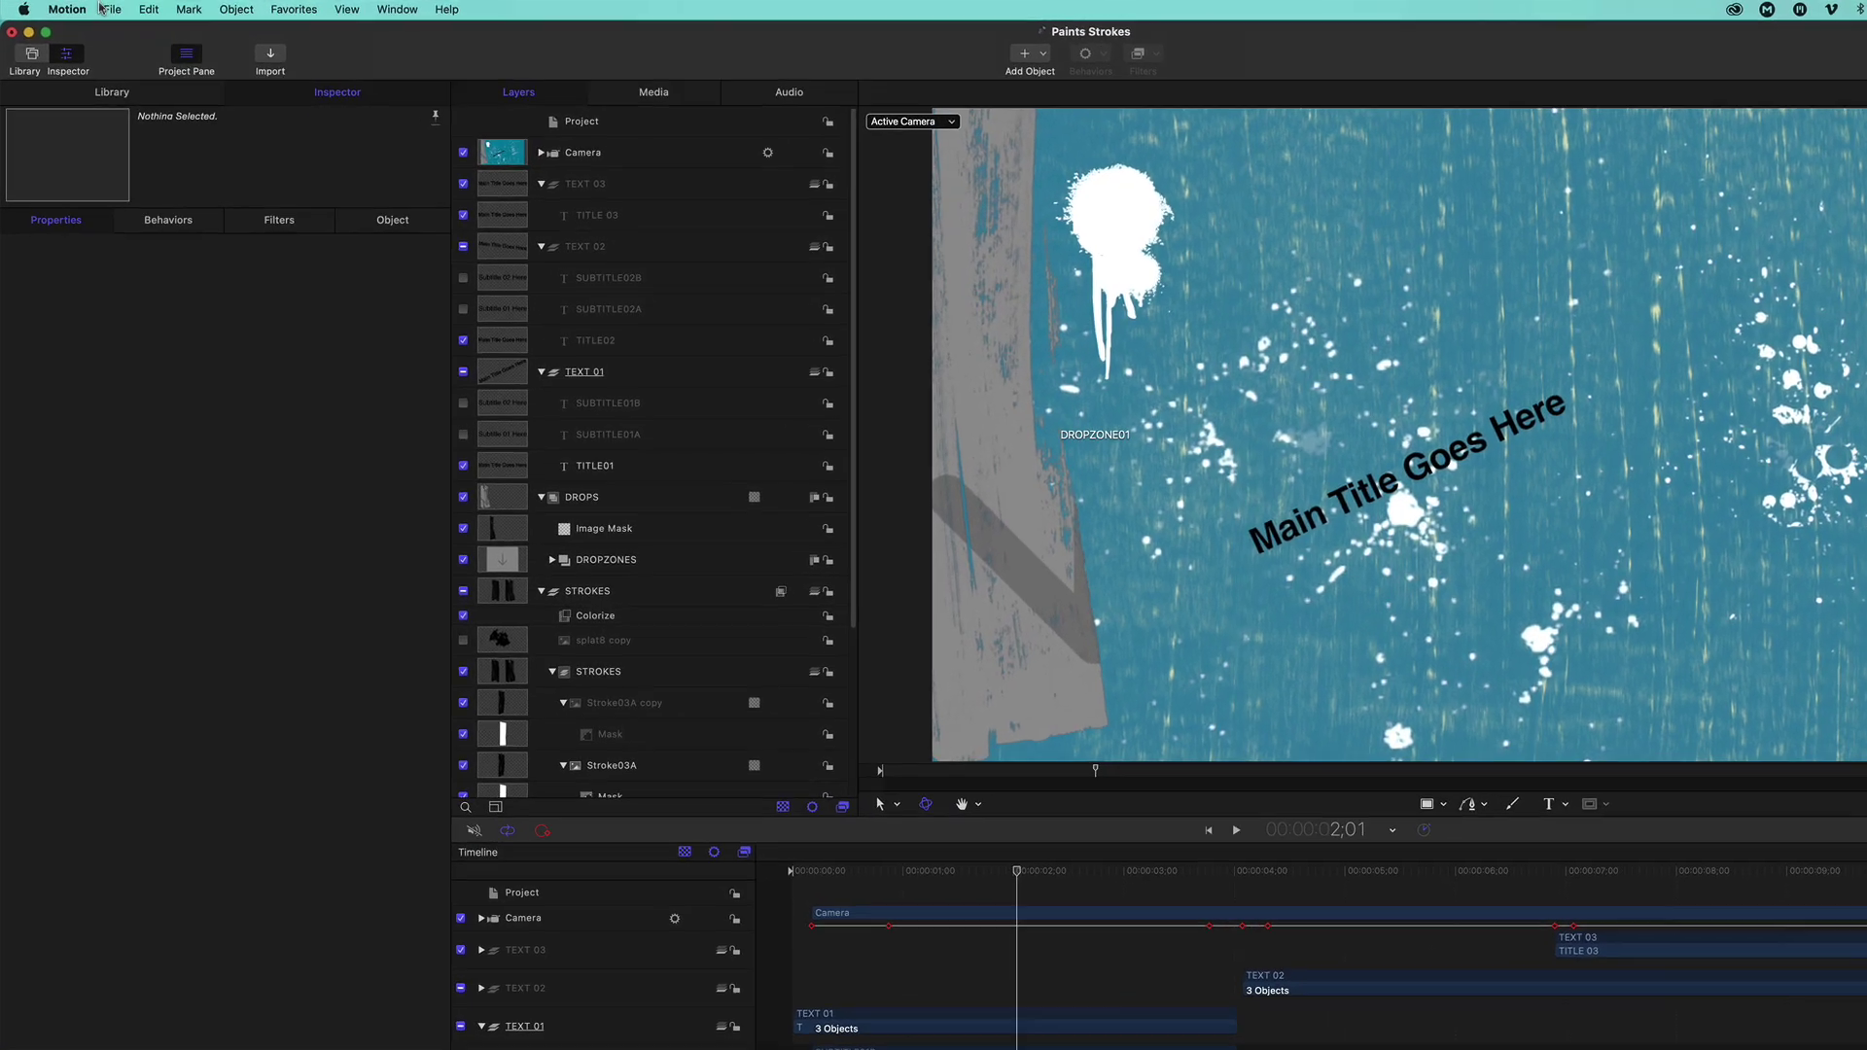
Publish the template as a Final Cut generator named 'Paint Strokes' in the personal generators category
click(89, 8)
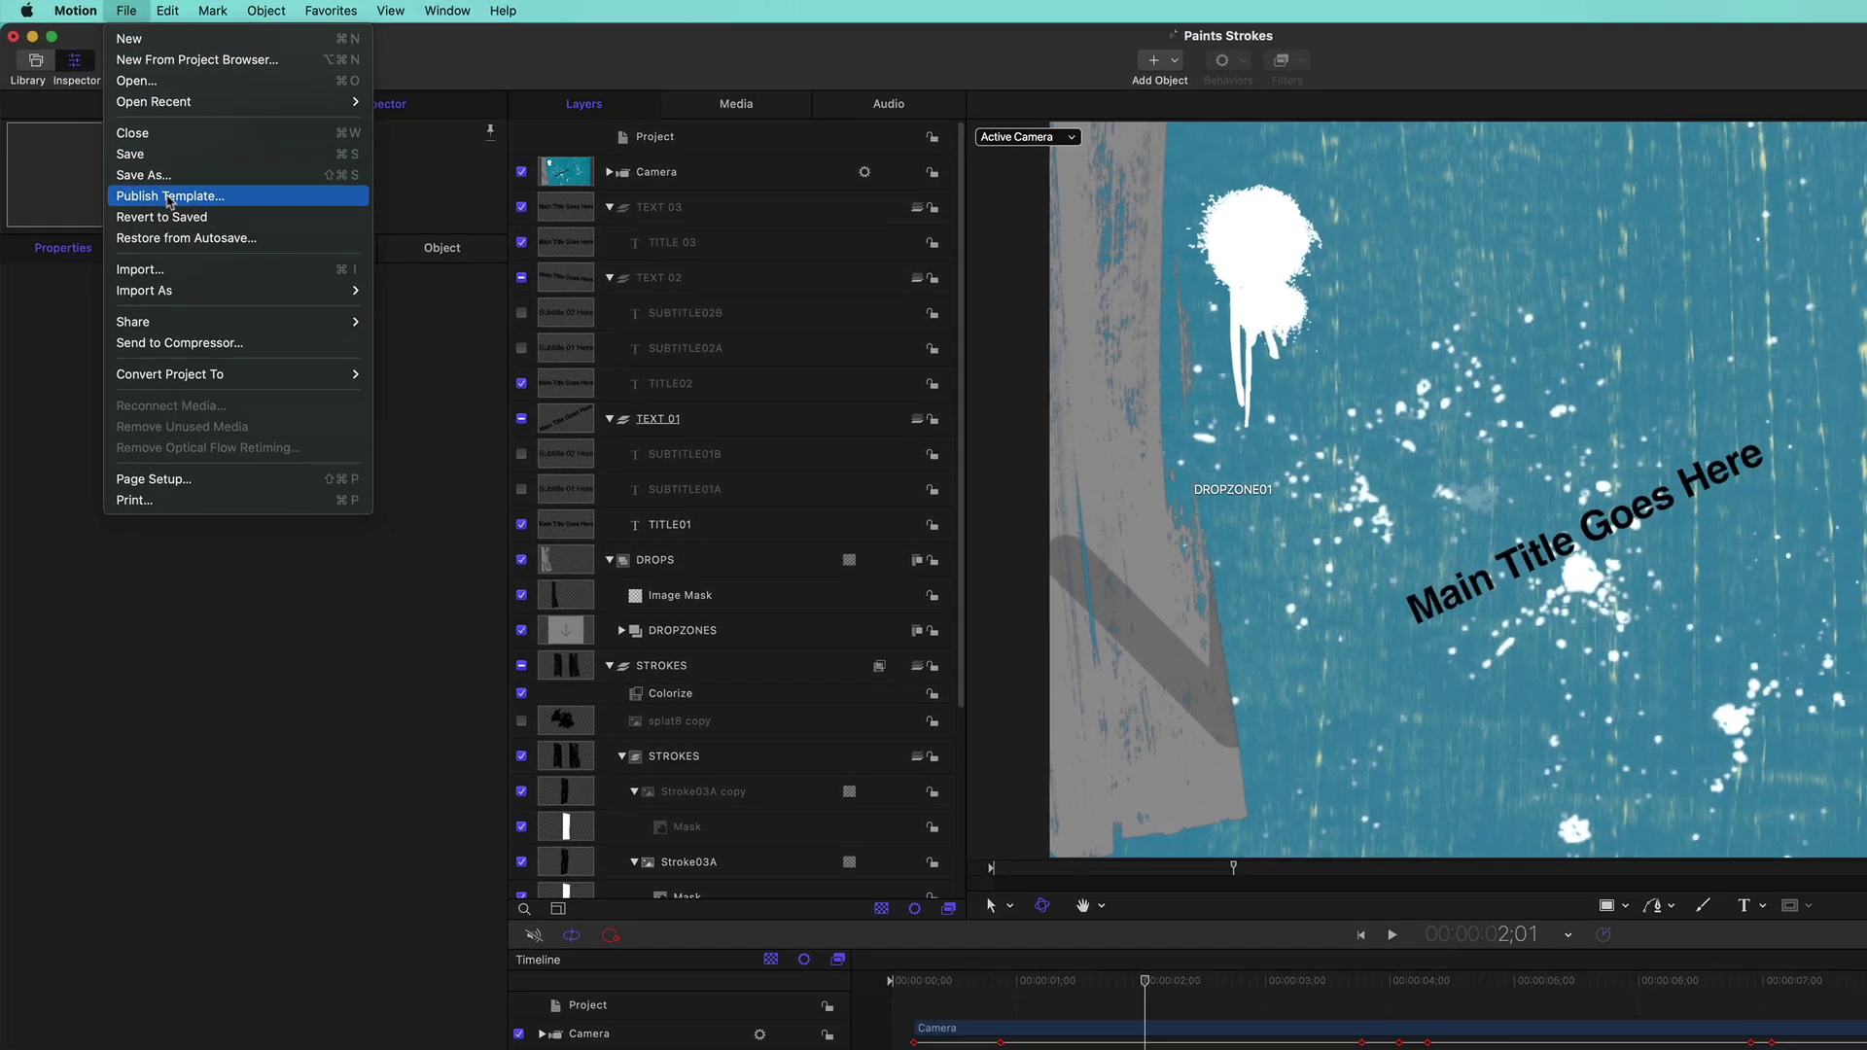
key(Escape)
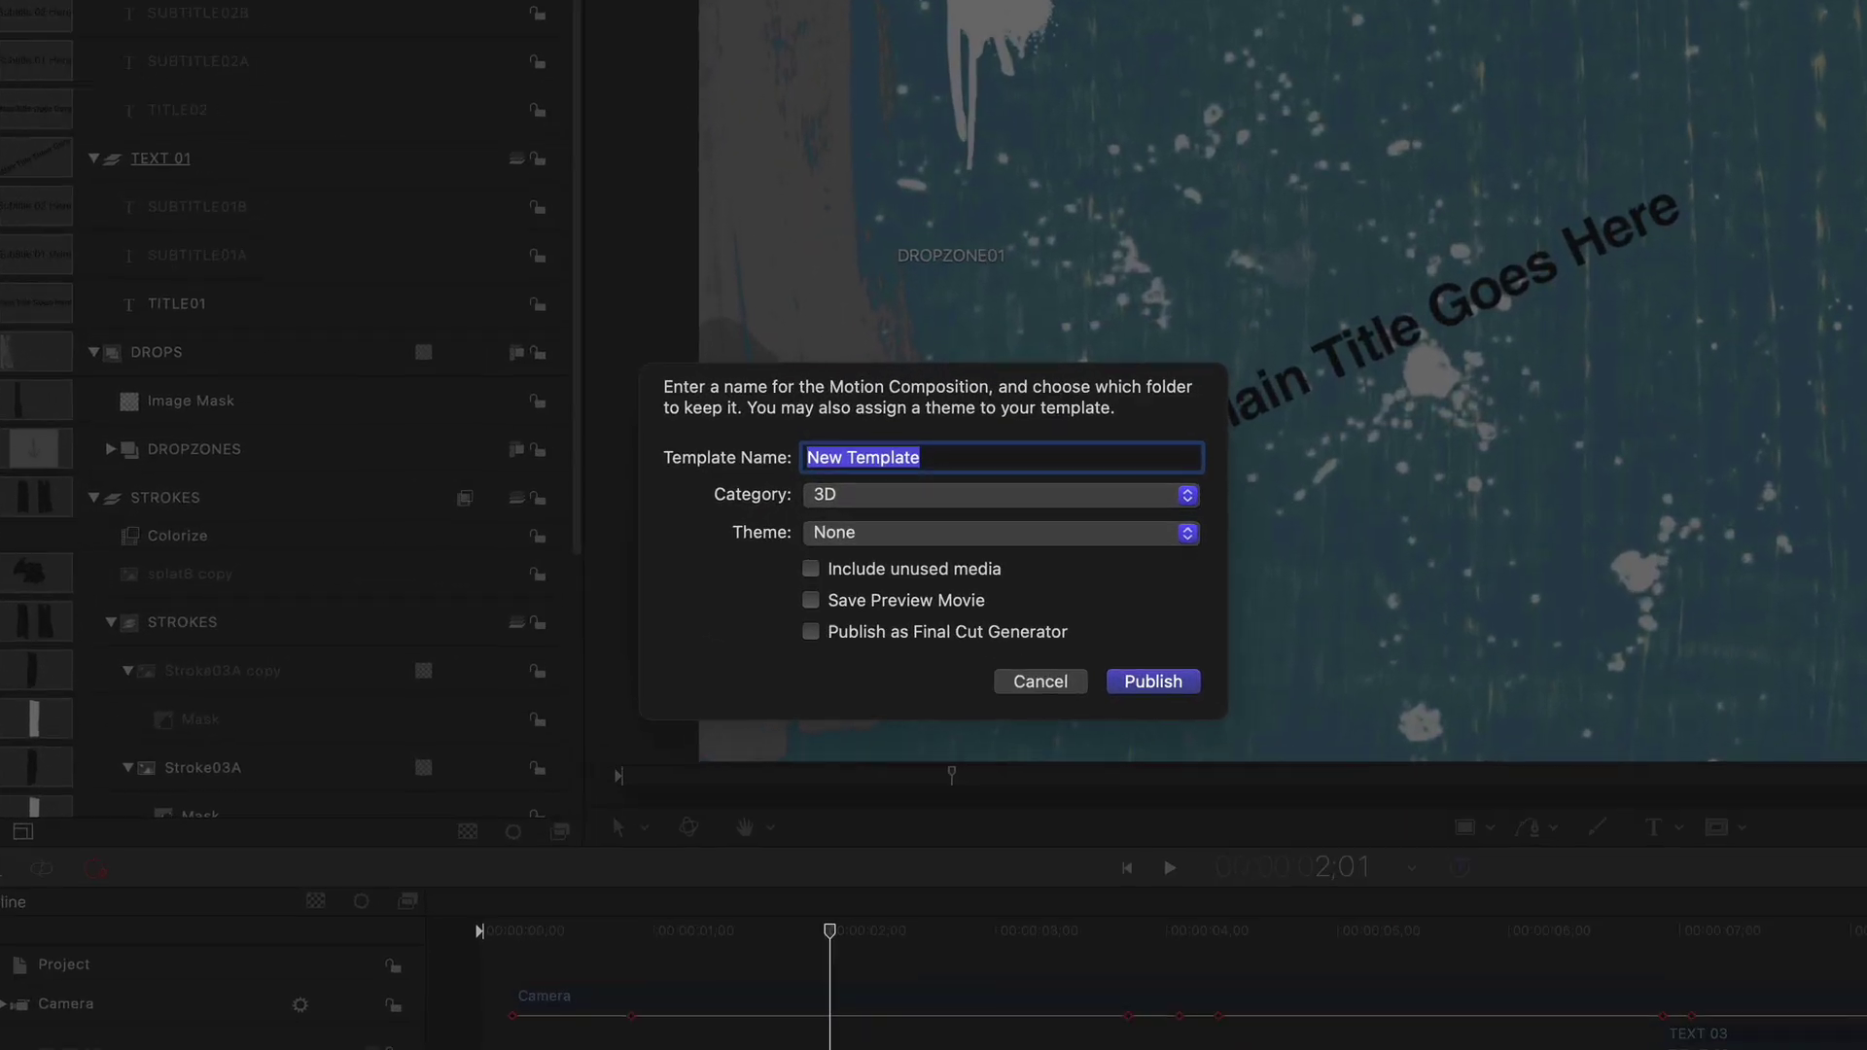
click(795, 647)
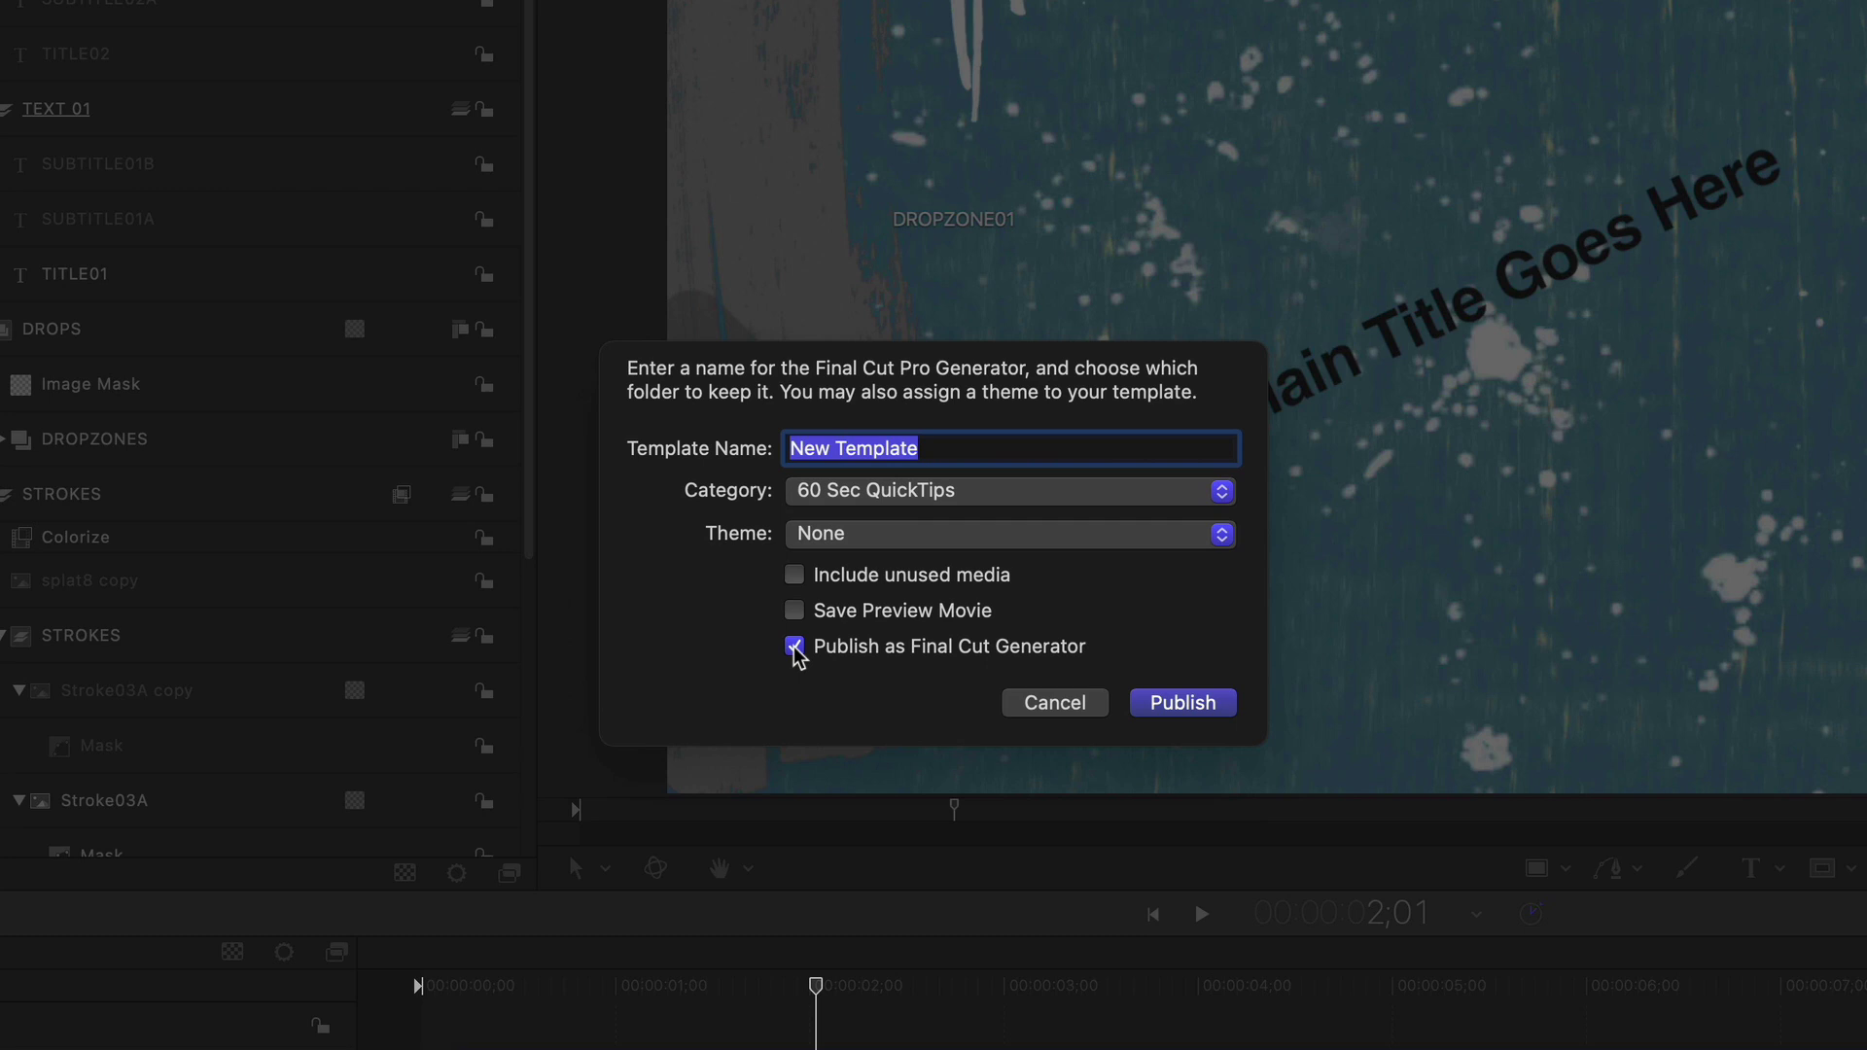
text(Paint Strokes)
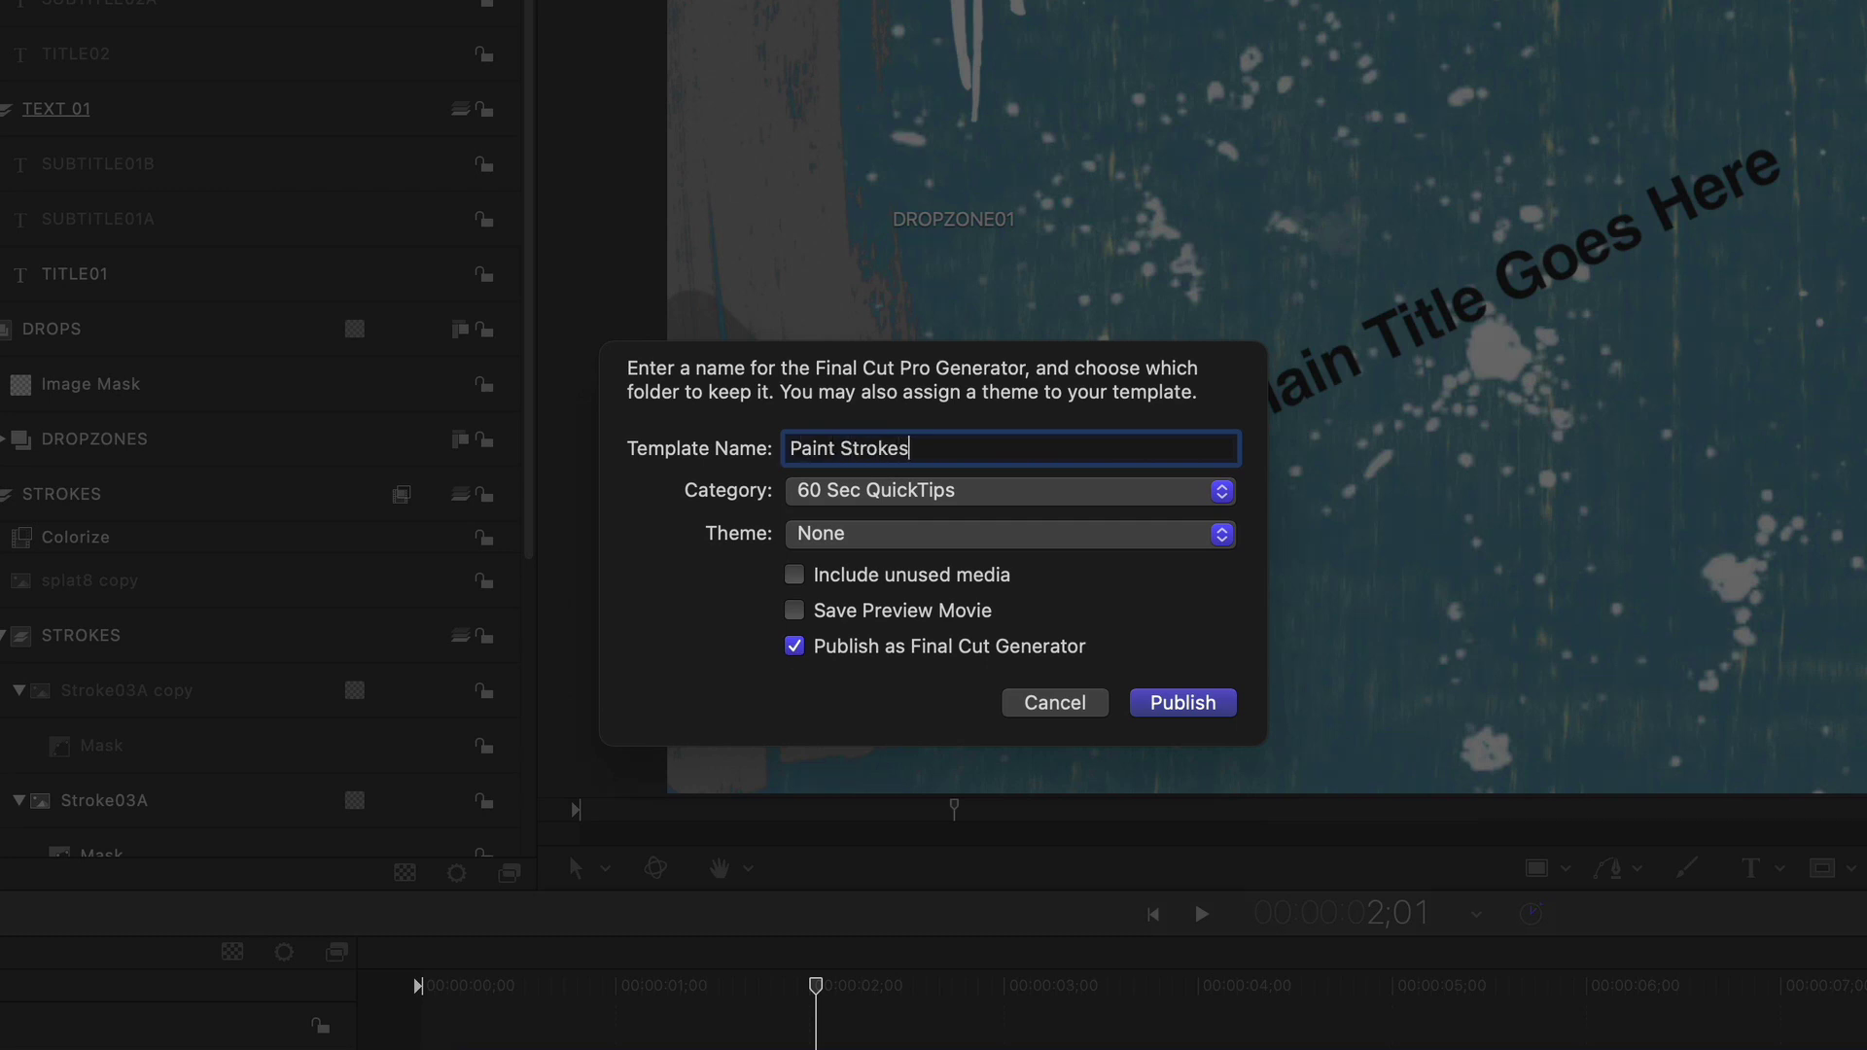
click(1007, 493)
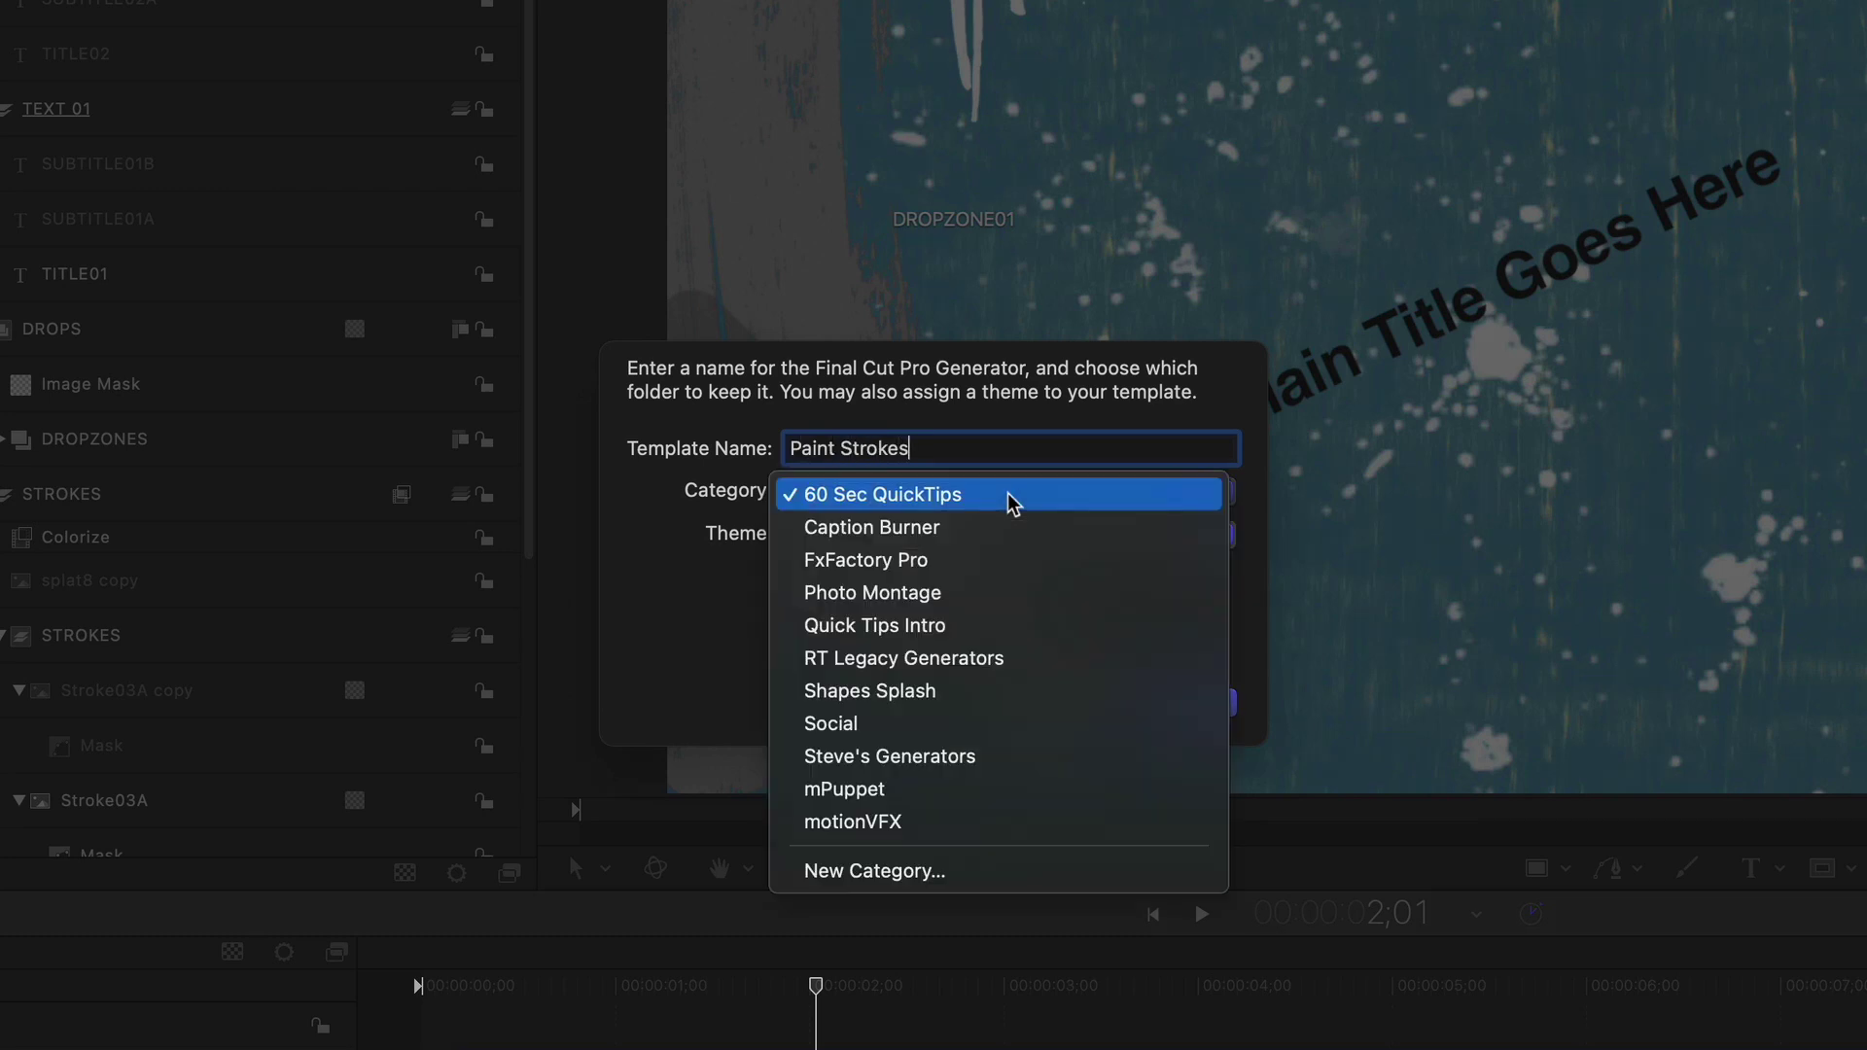
click(1001, 756)
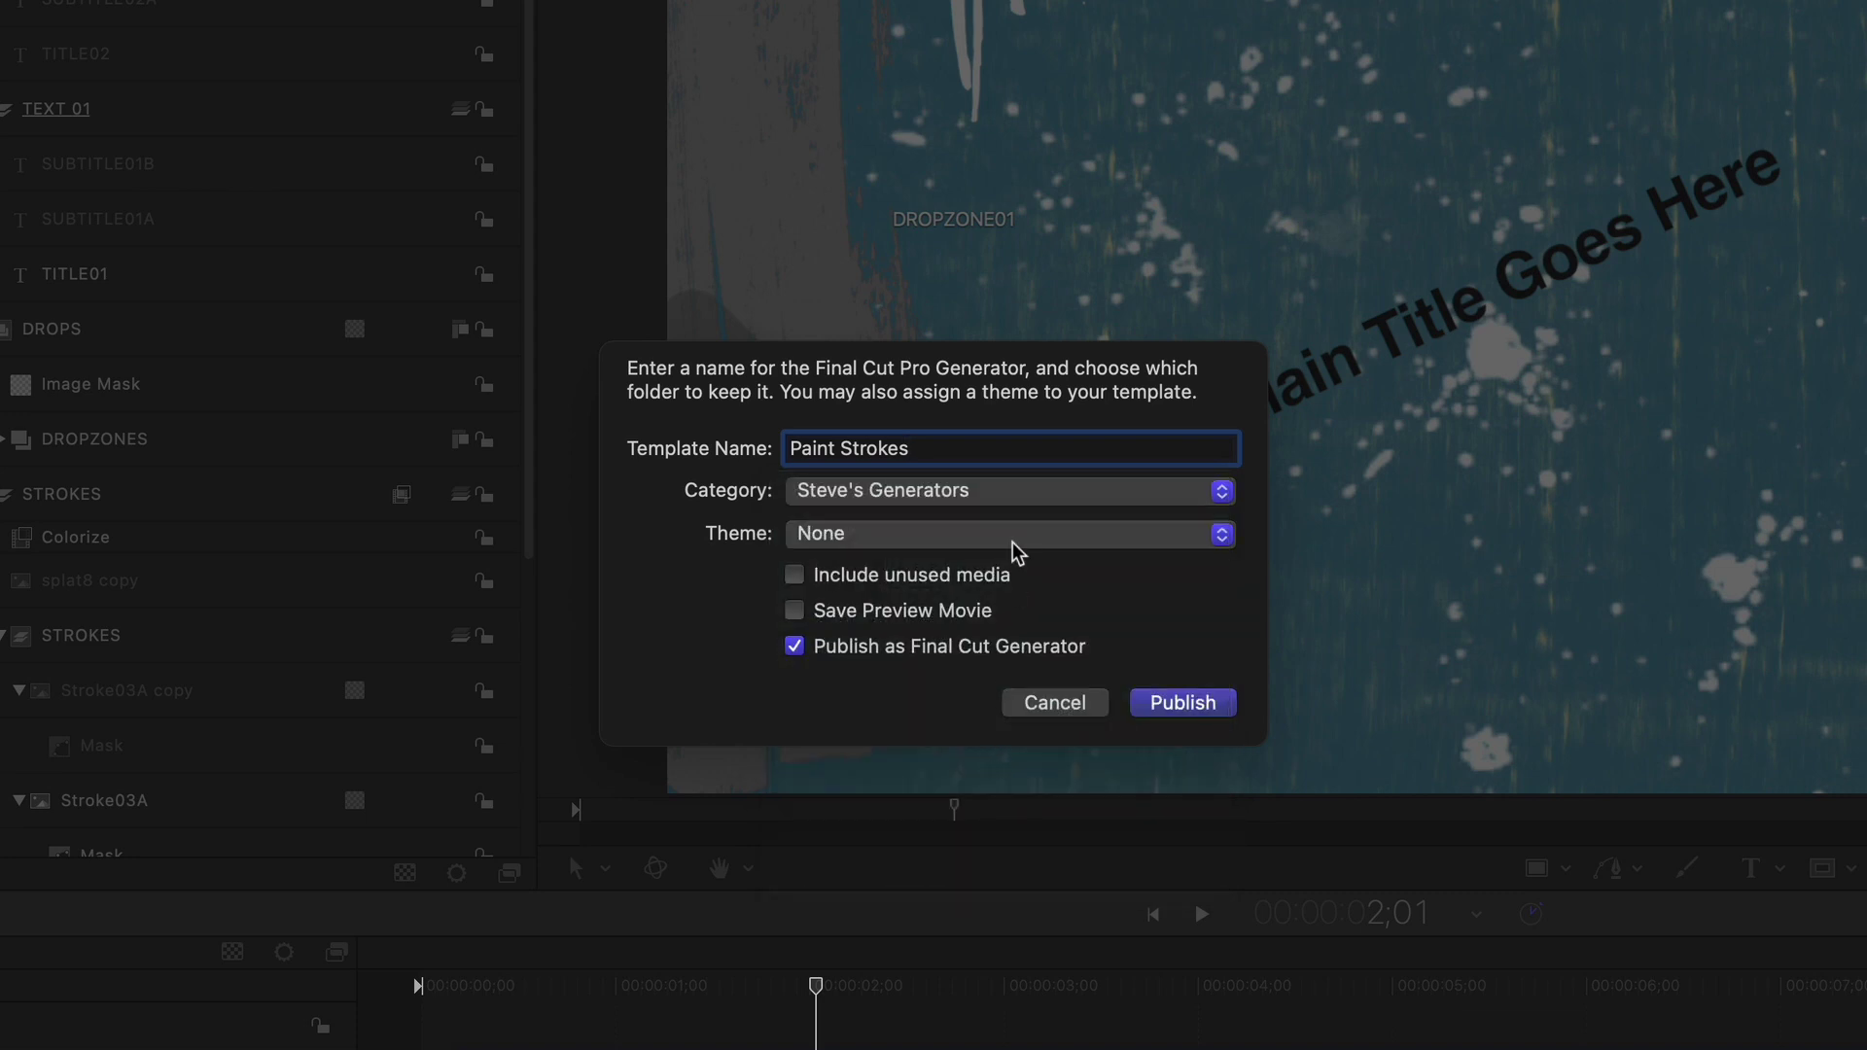
click(1148, 702)
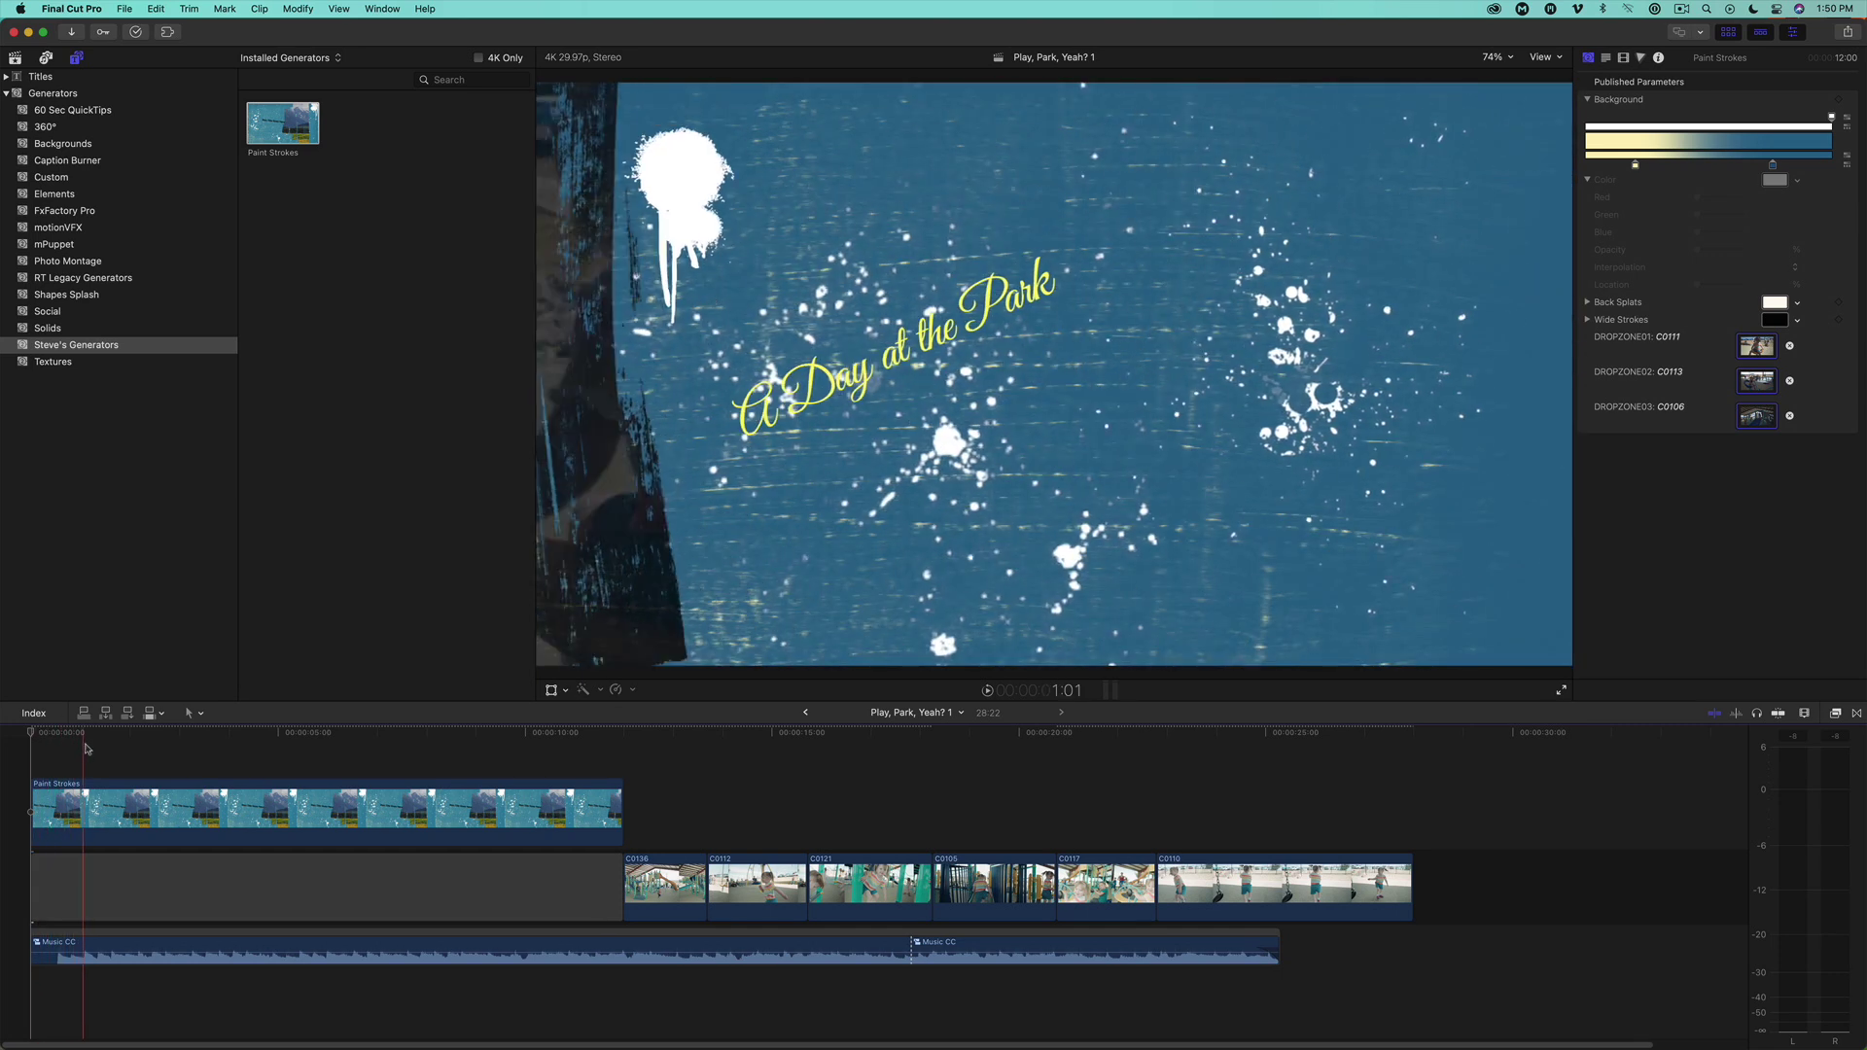
click(98, 750)
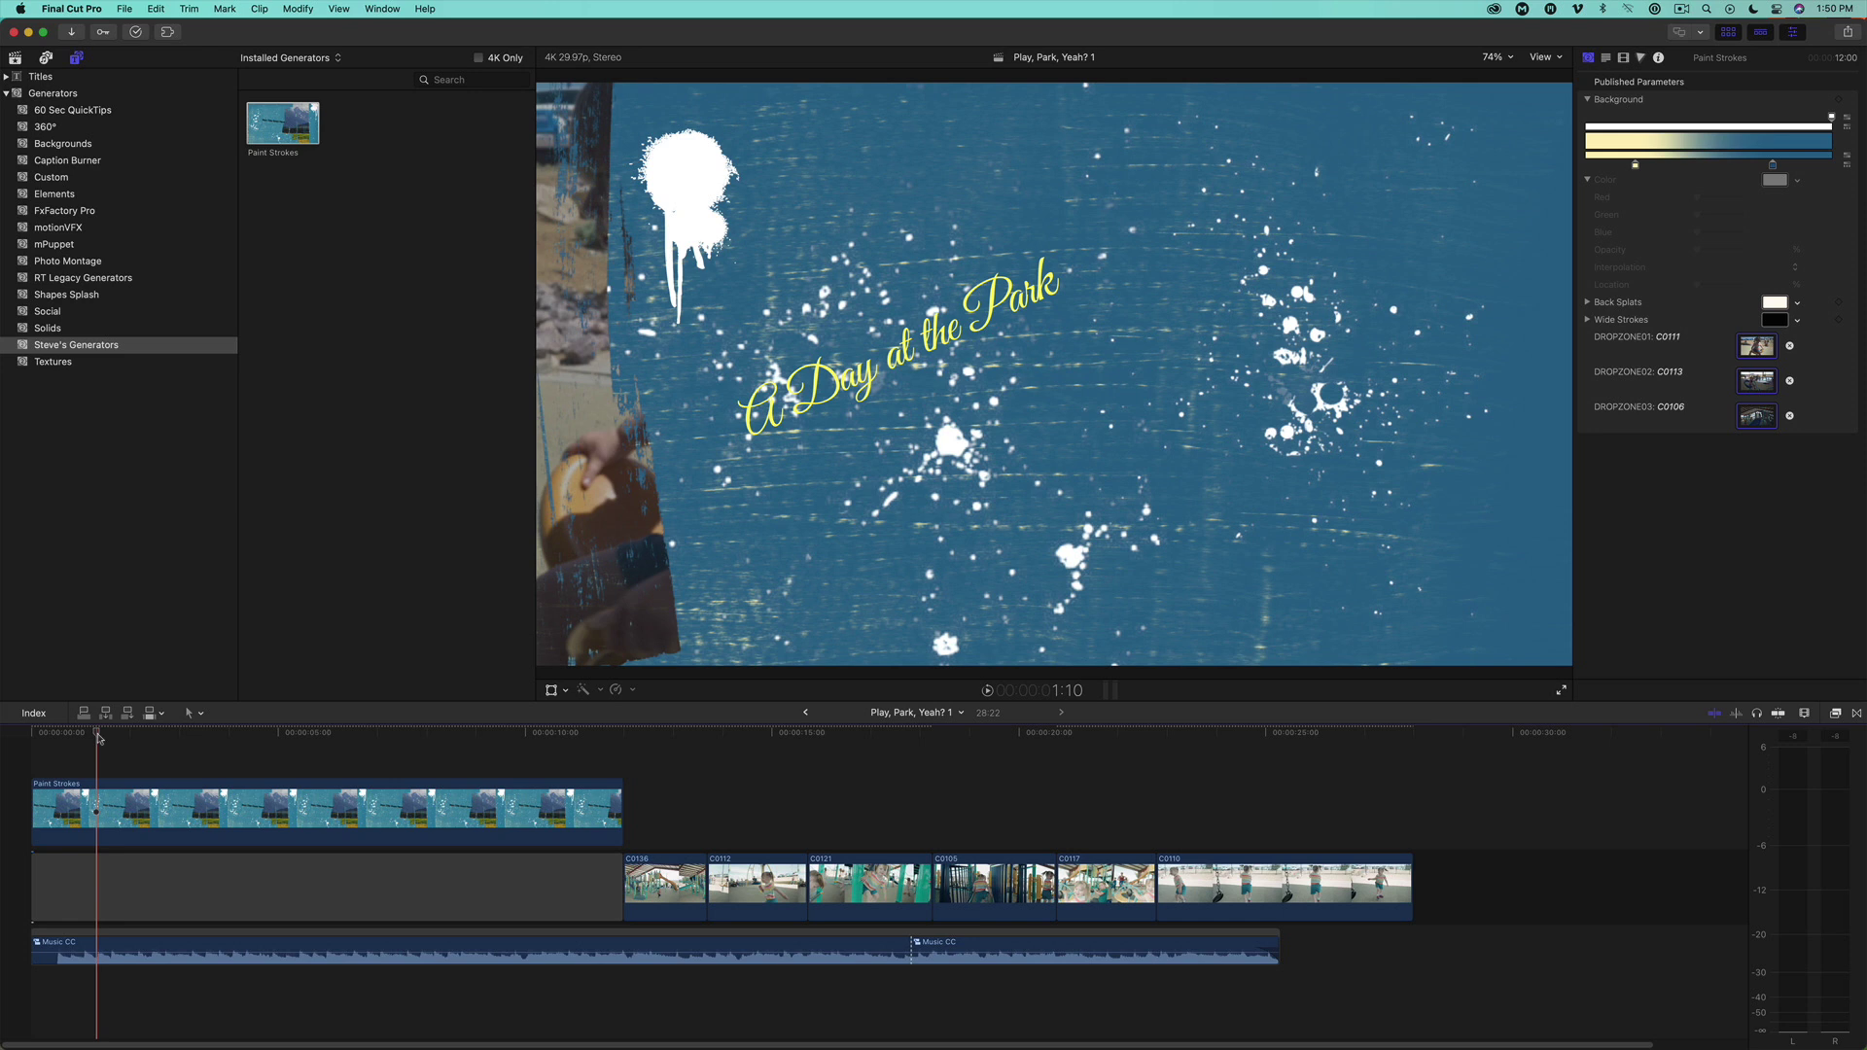
click(194, 766)
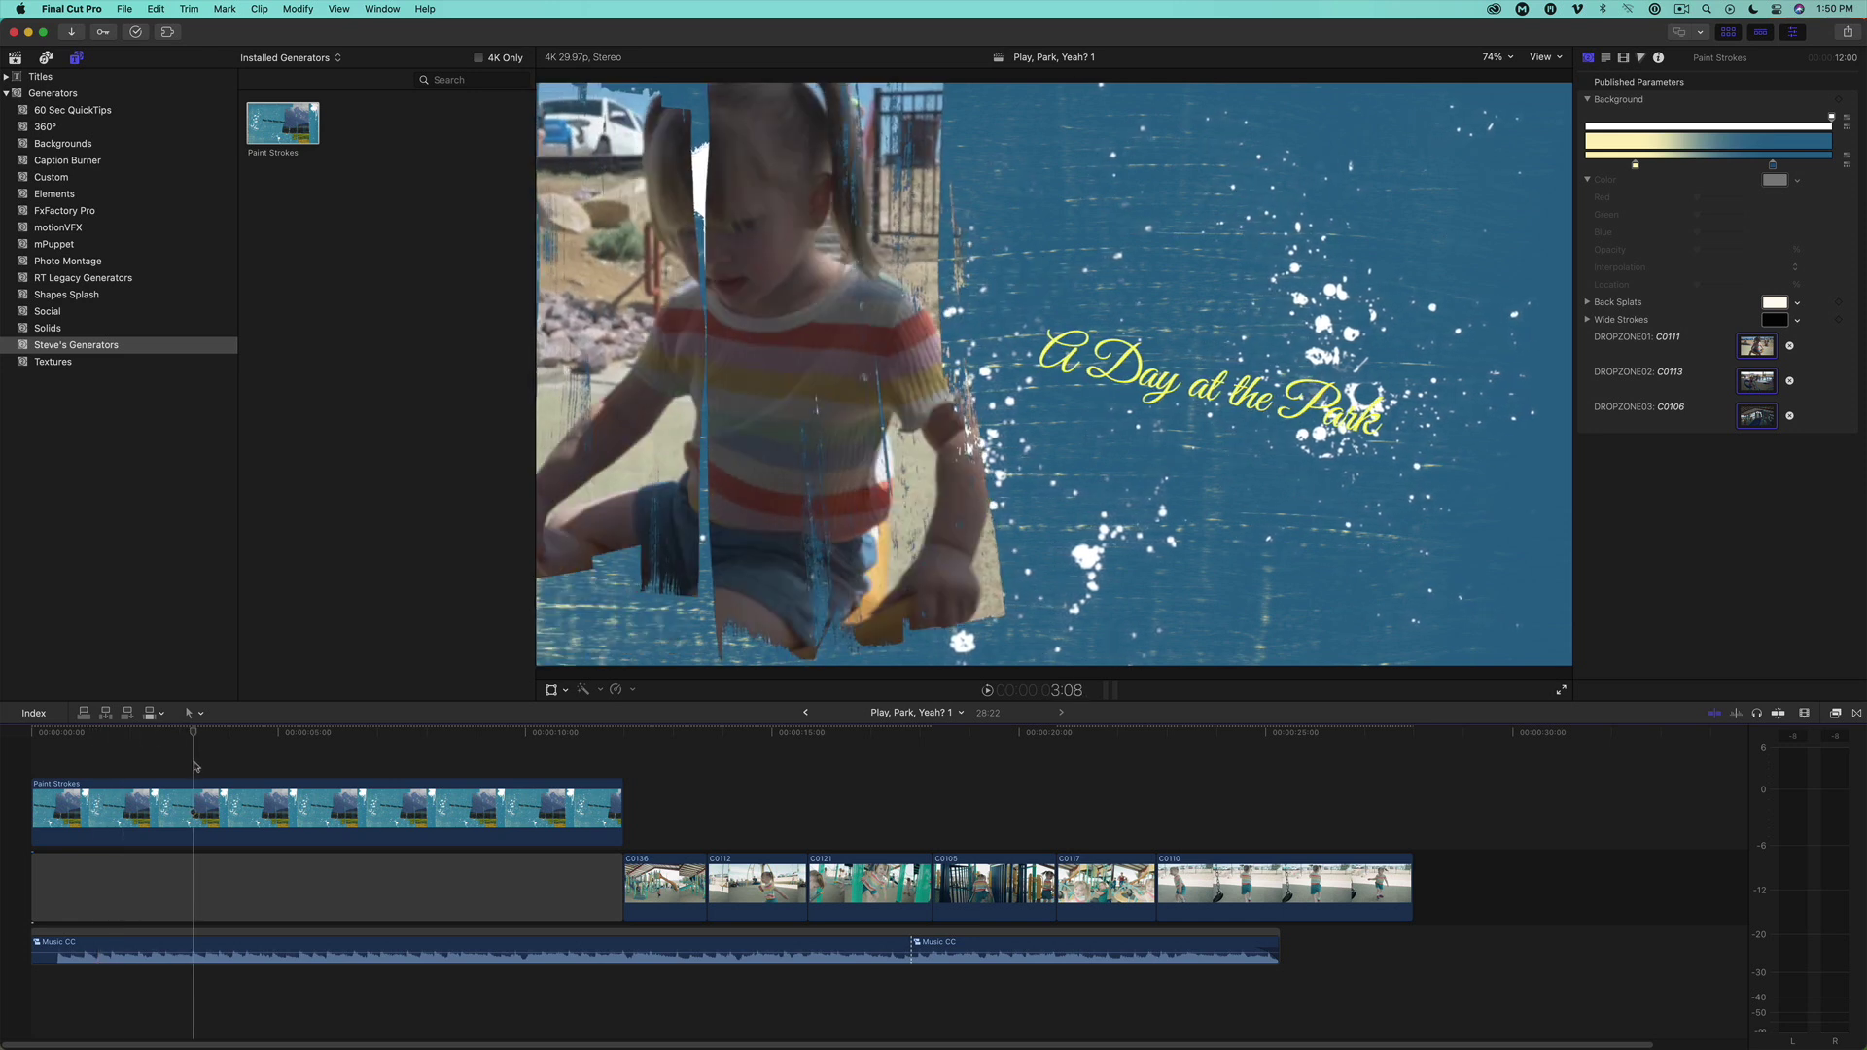
key(space)
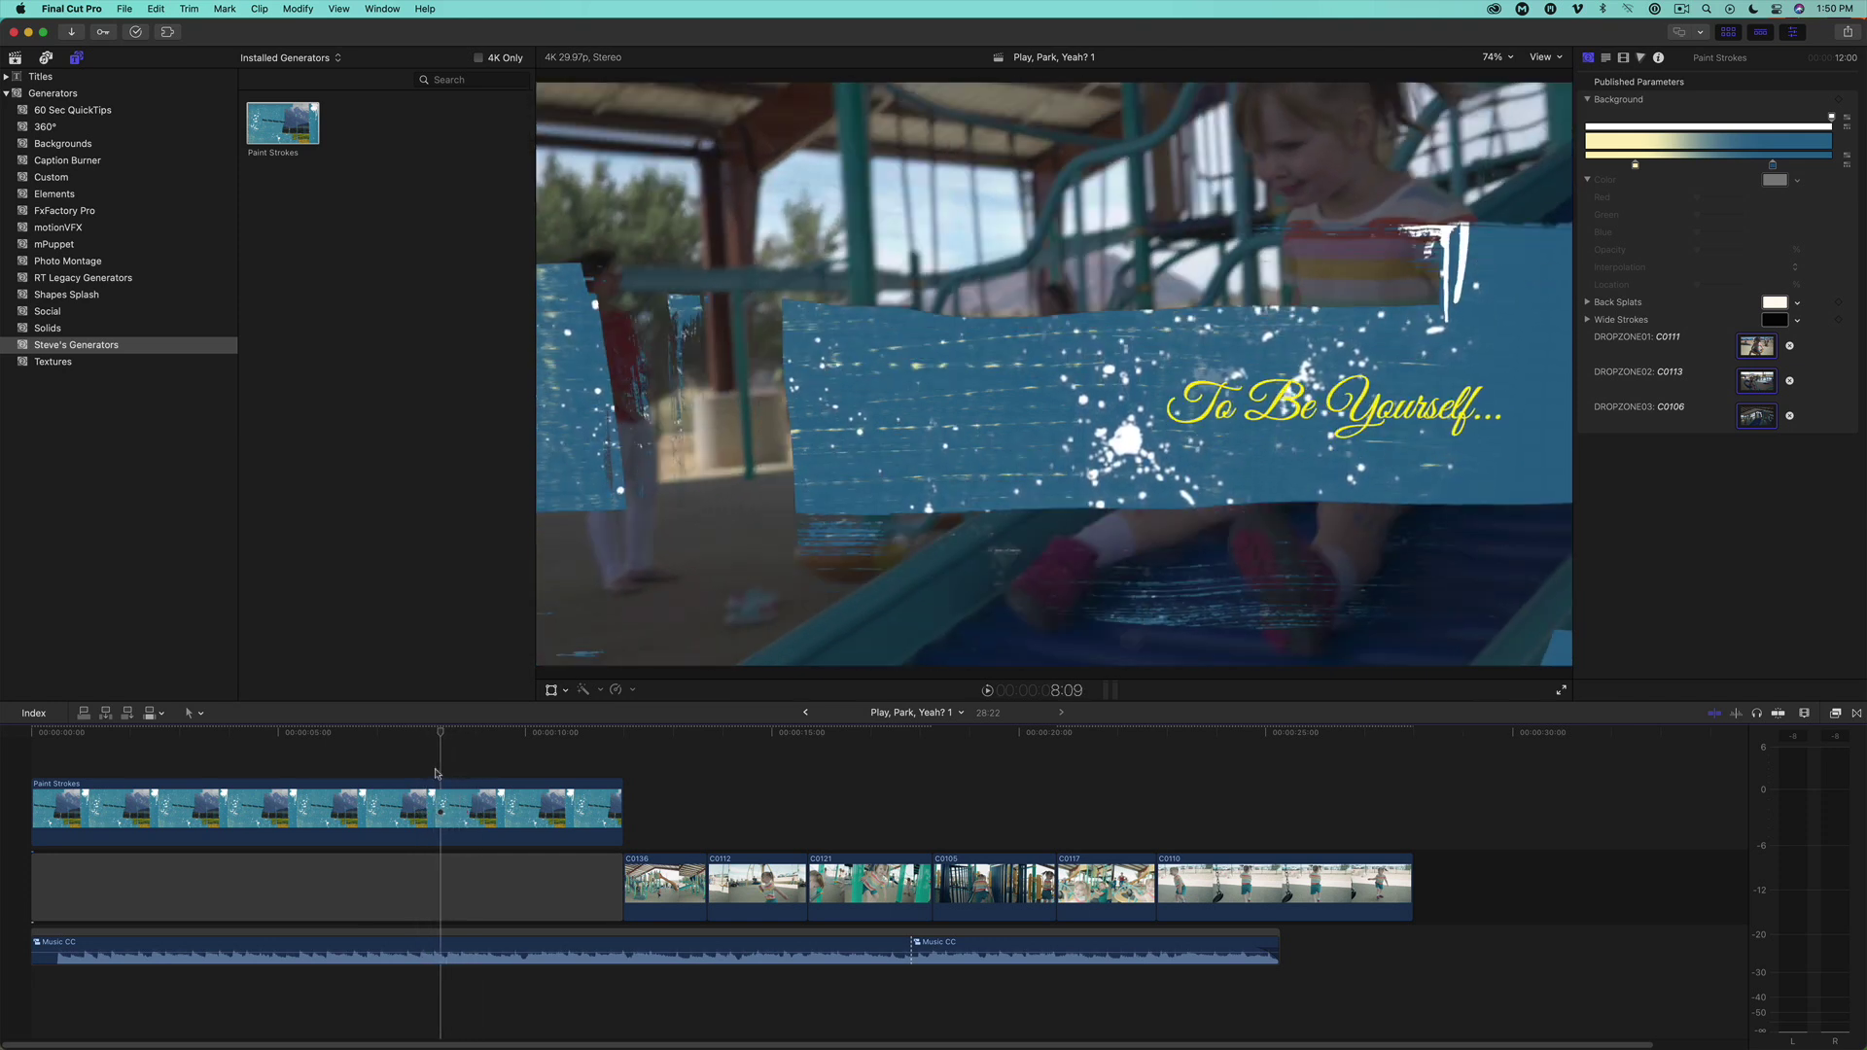
click(347, 773)
click(165, 776)
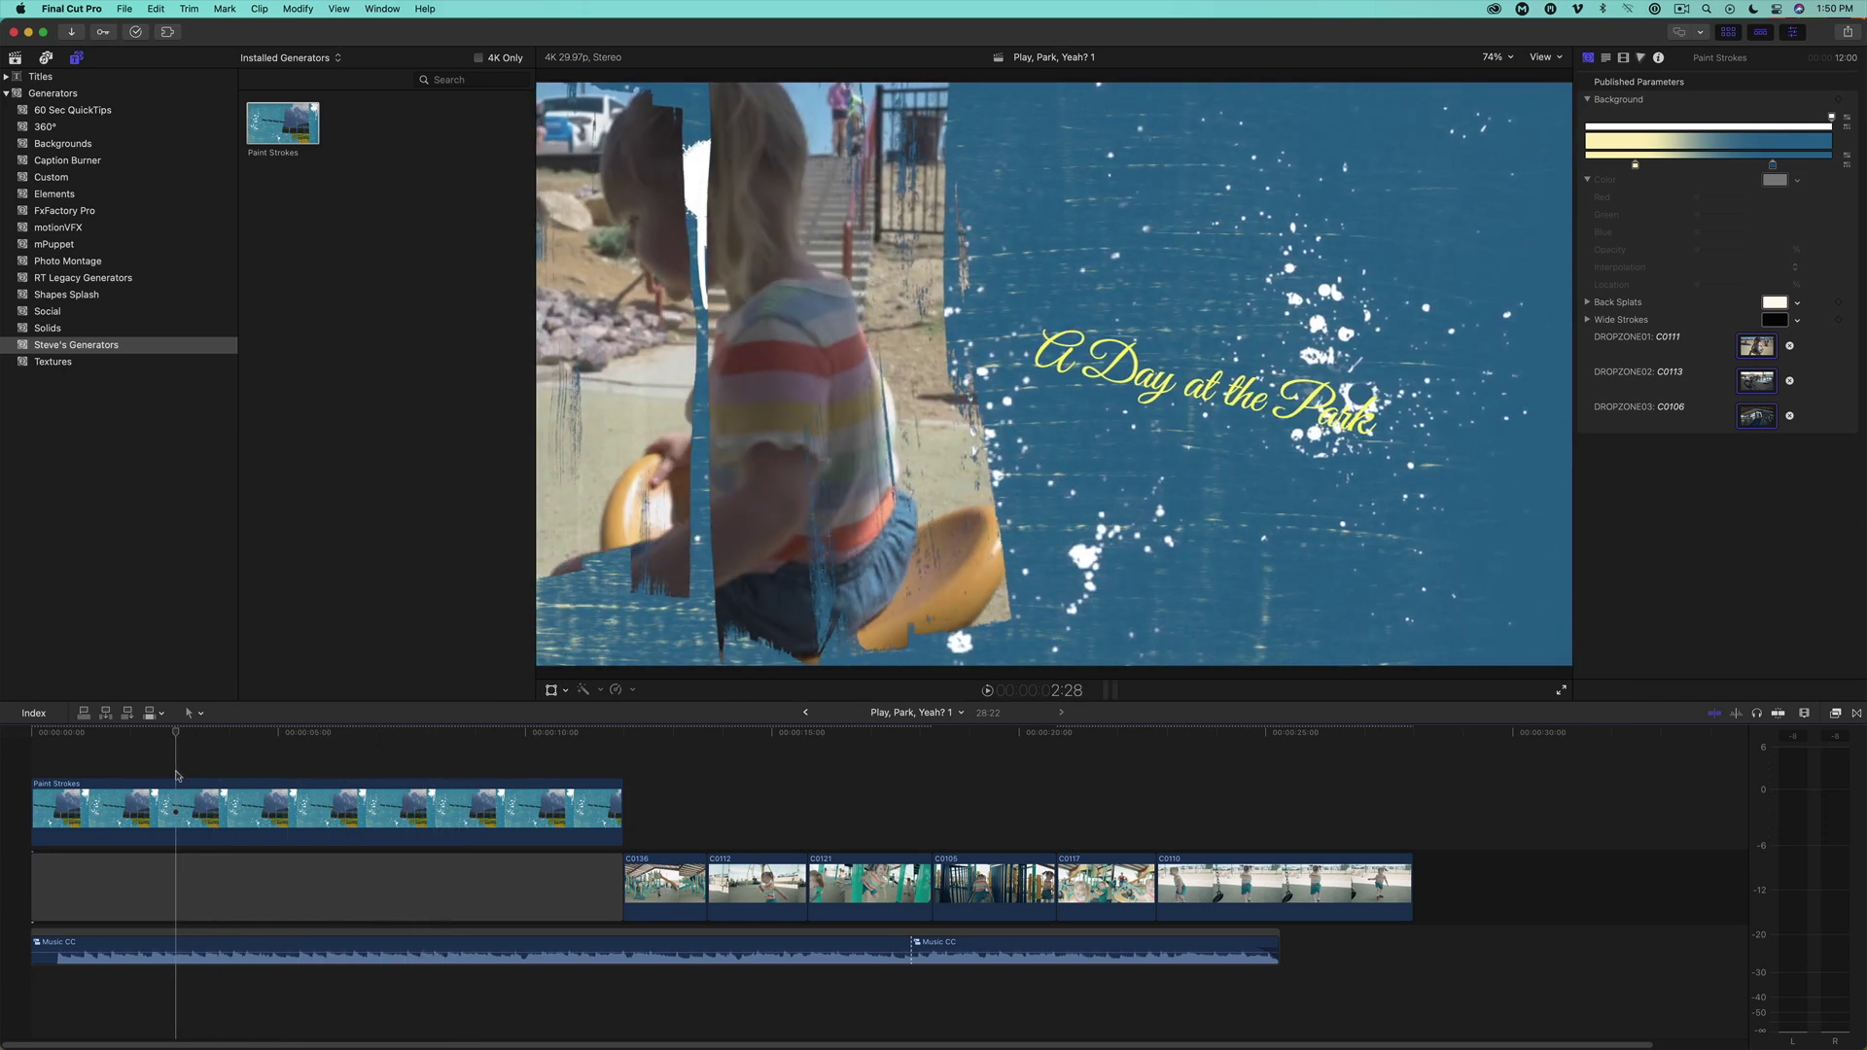
drag(165, 777, 285, 773)
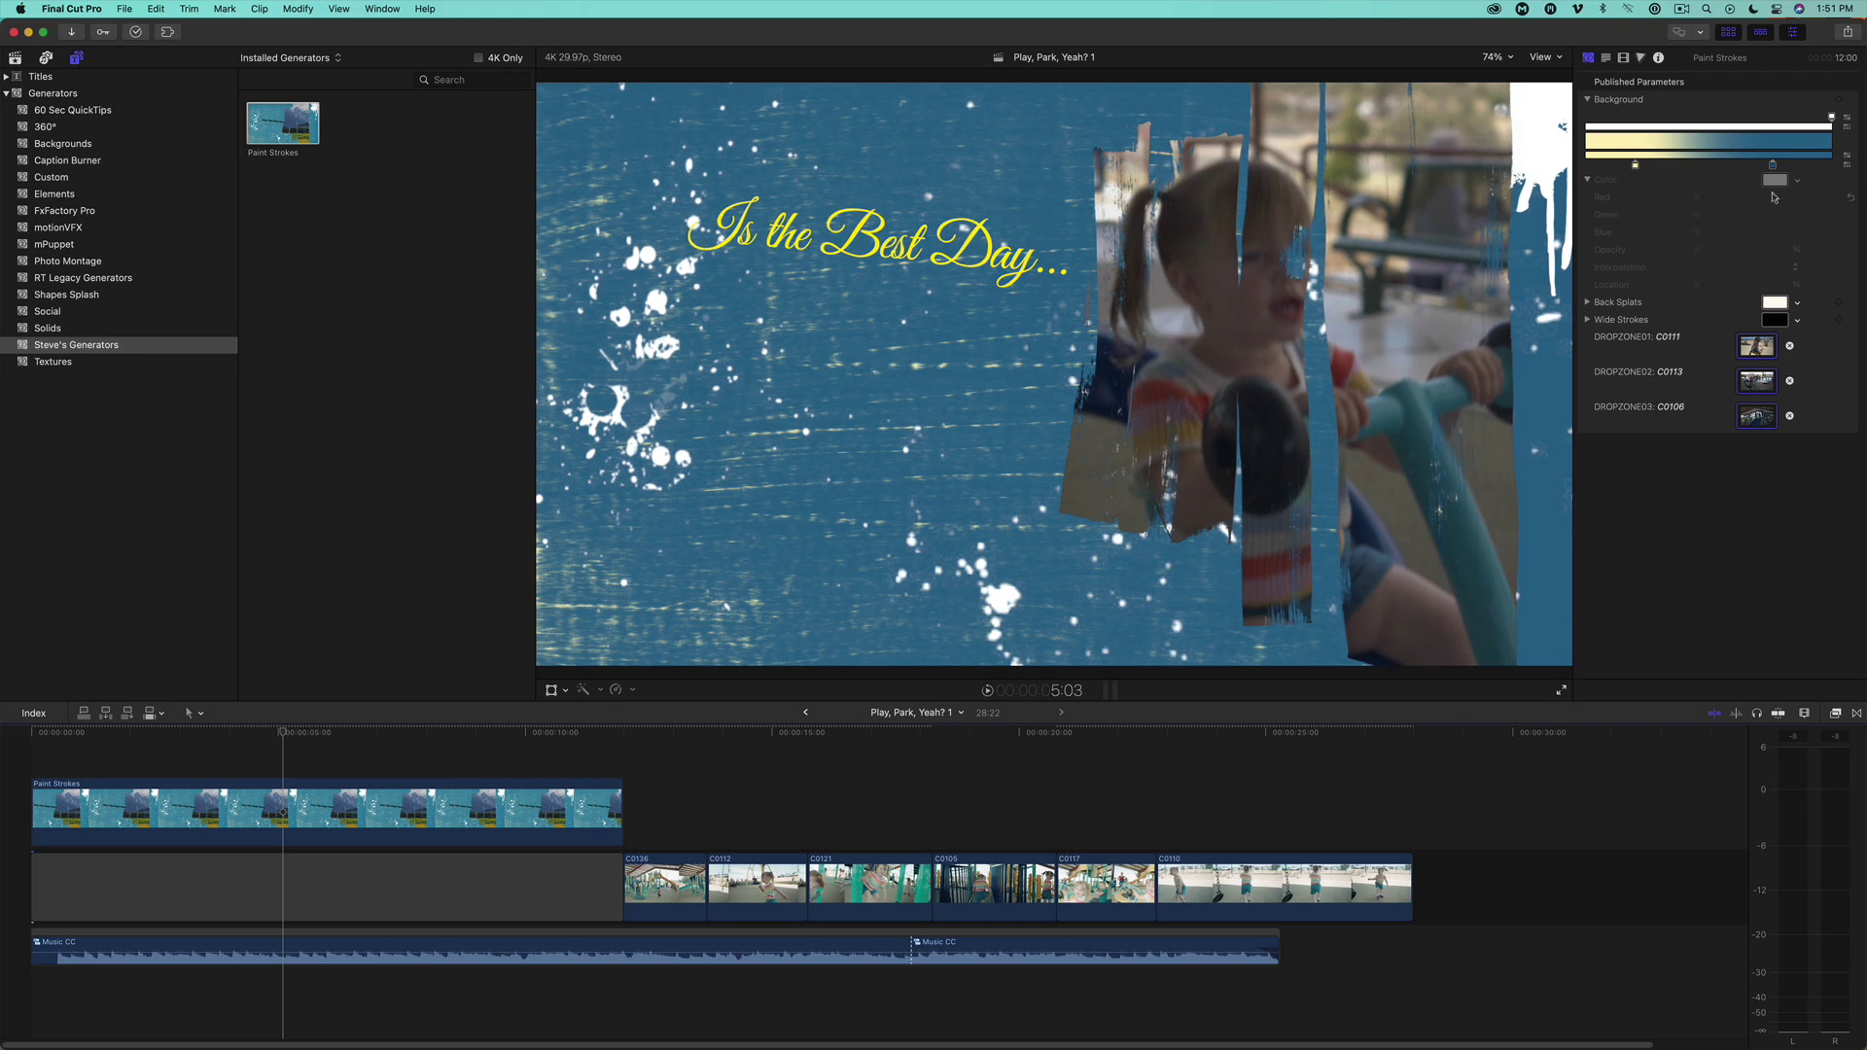
Set the Background gradient's right color stop to teal
click(1774, 167)
click(1792, 160)
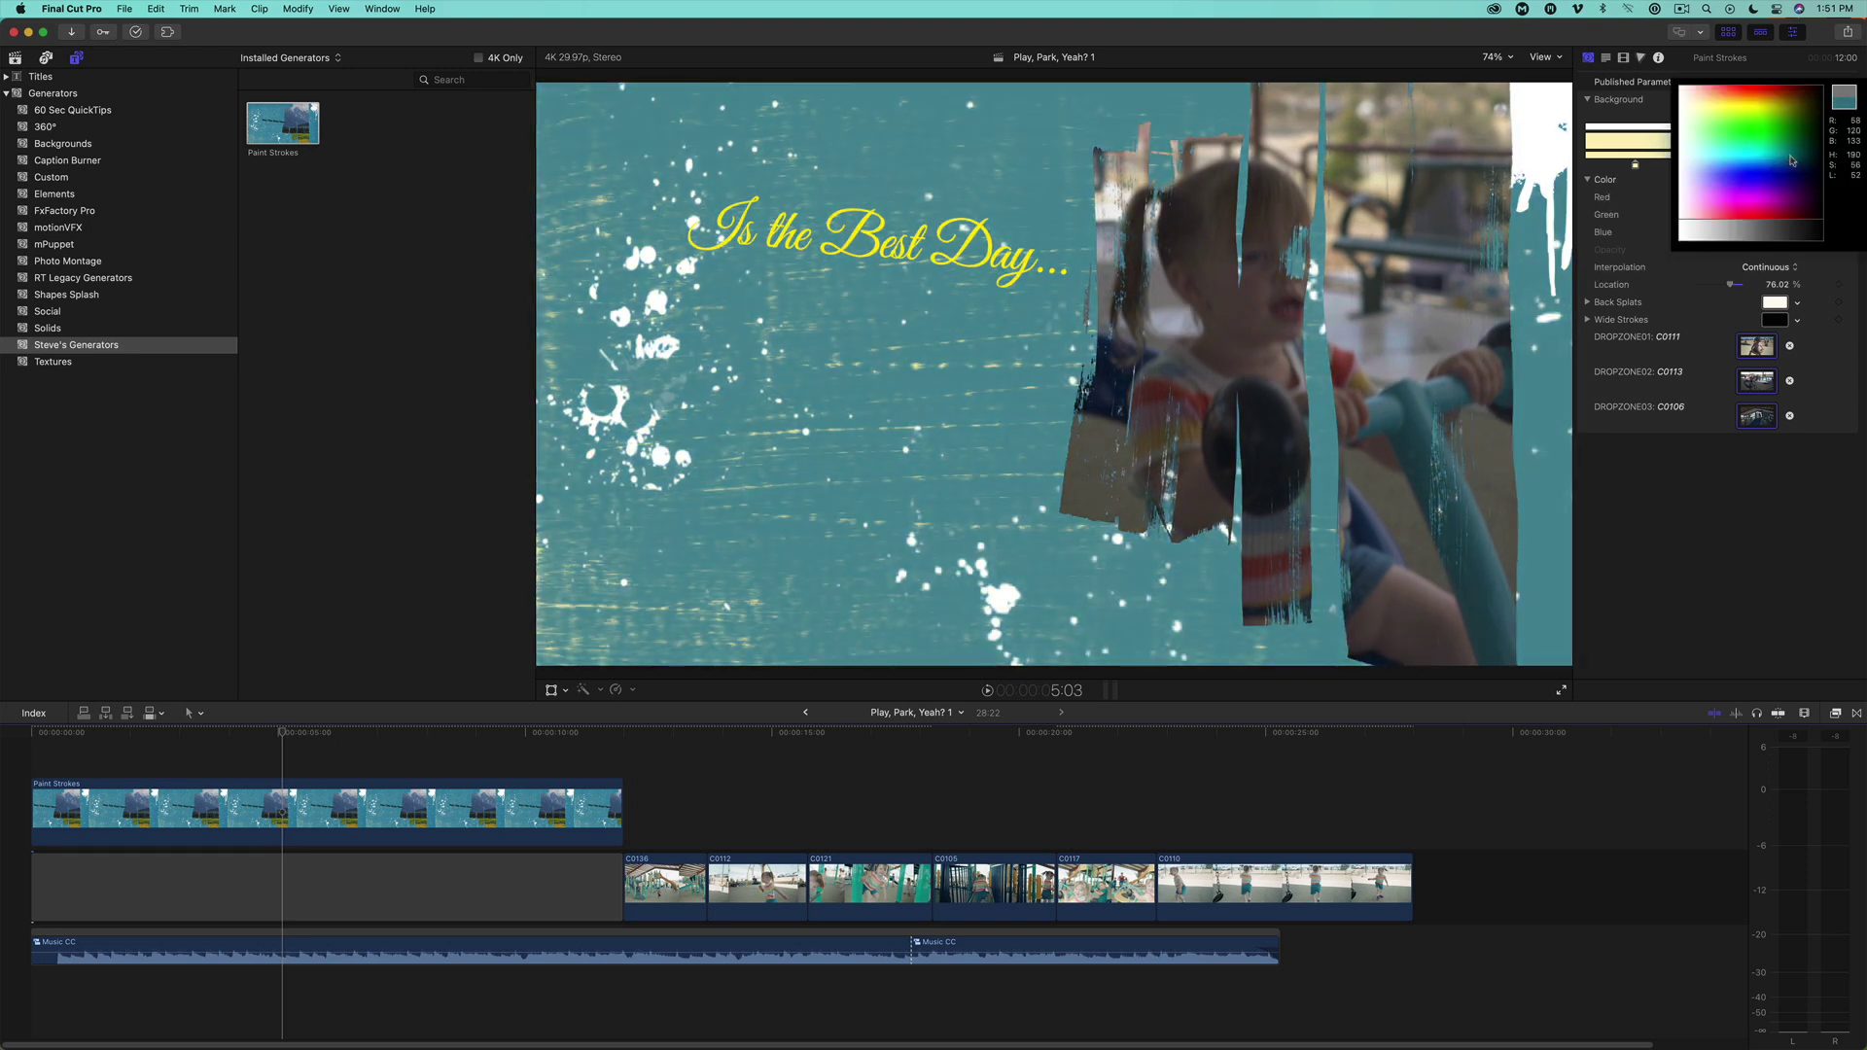
key(Escape)
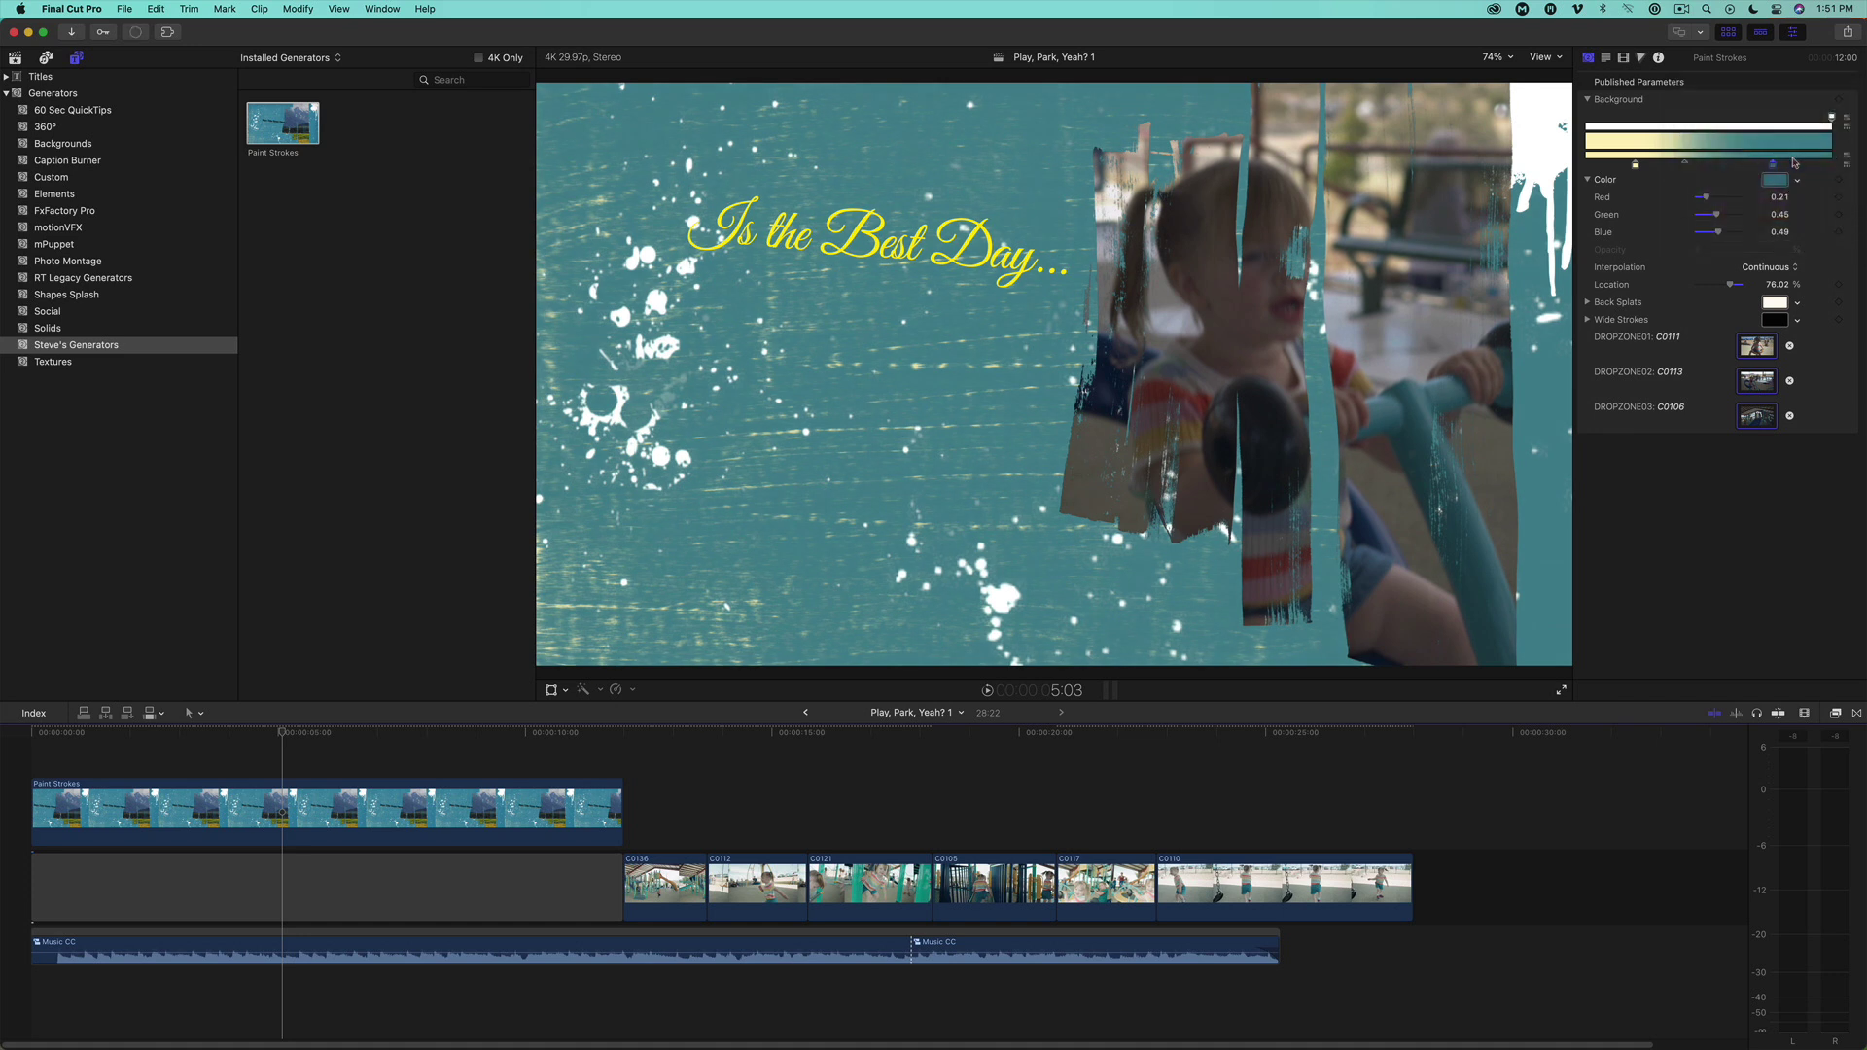
Make the Back Splats pink and trim the gap so the park clips start earlier
click(1798, 305)
click(1757, 339)
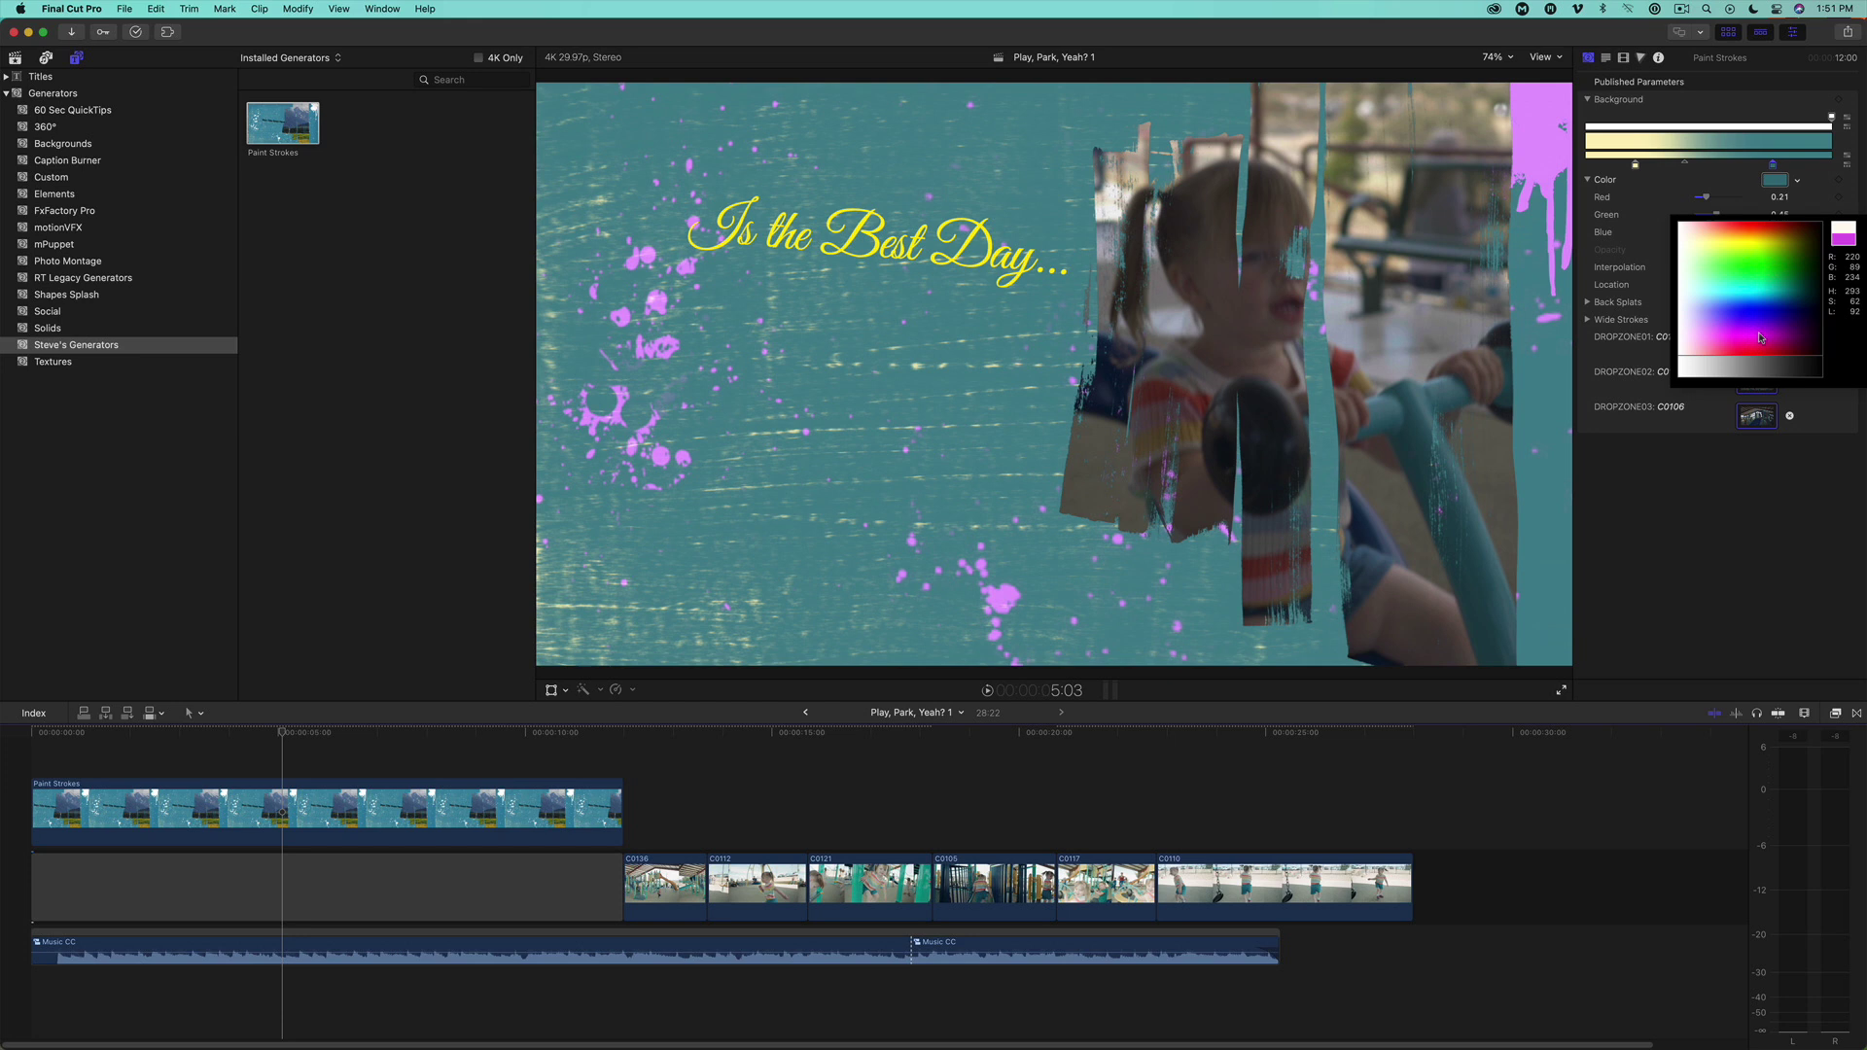
key(Escape)
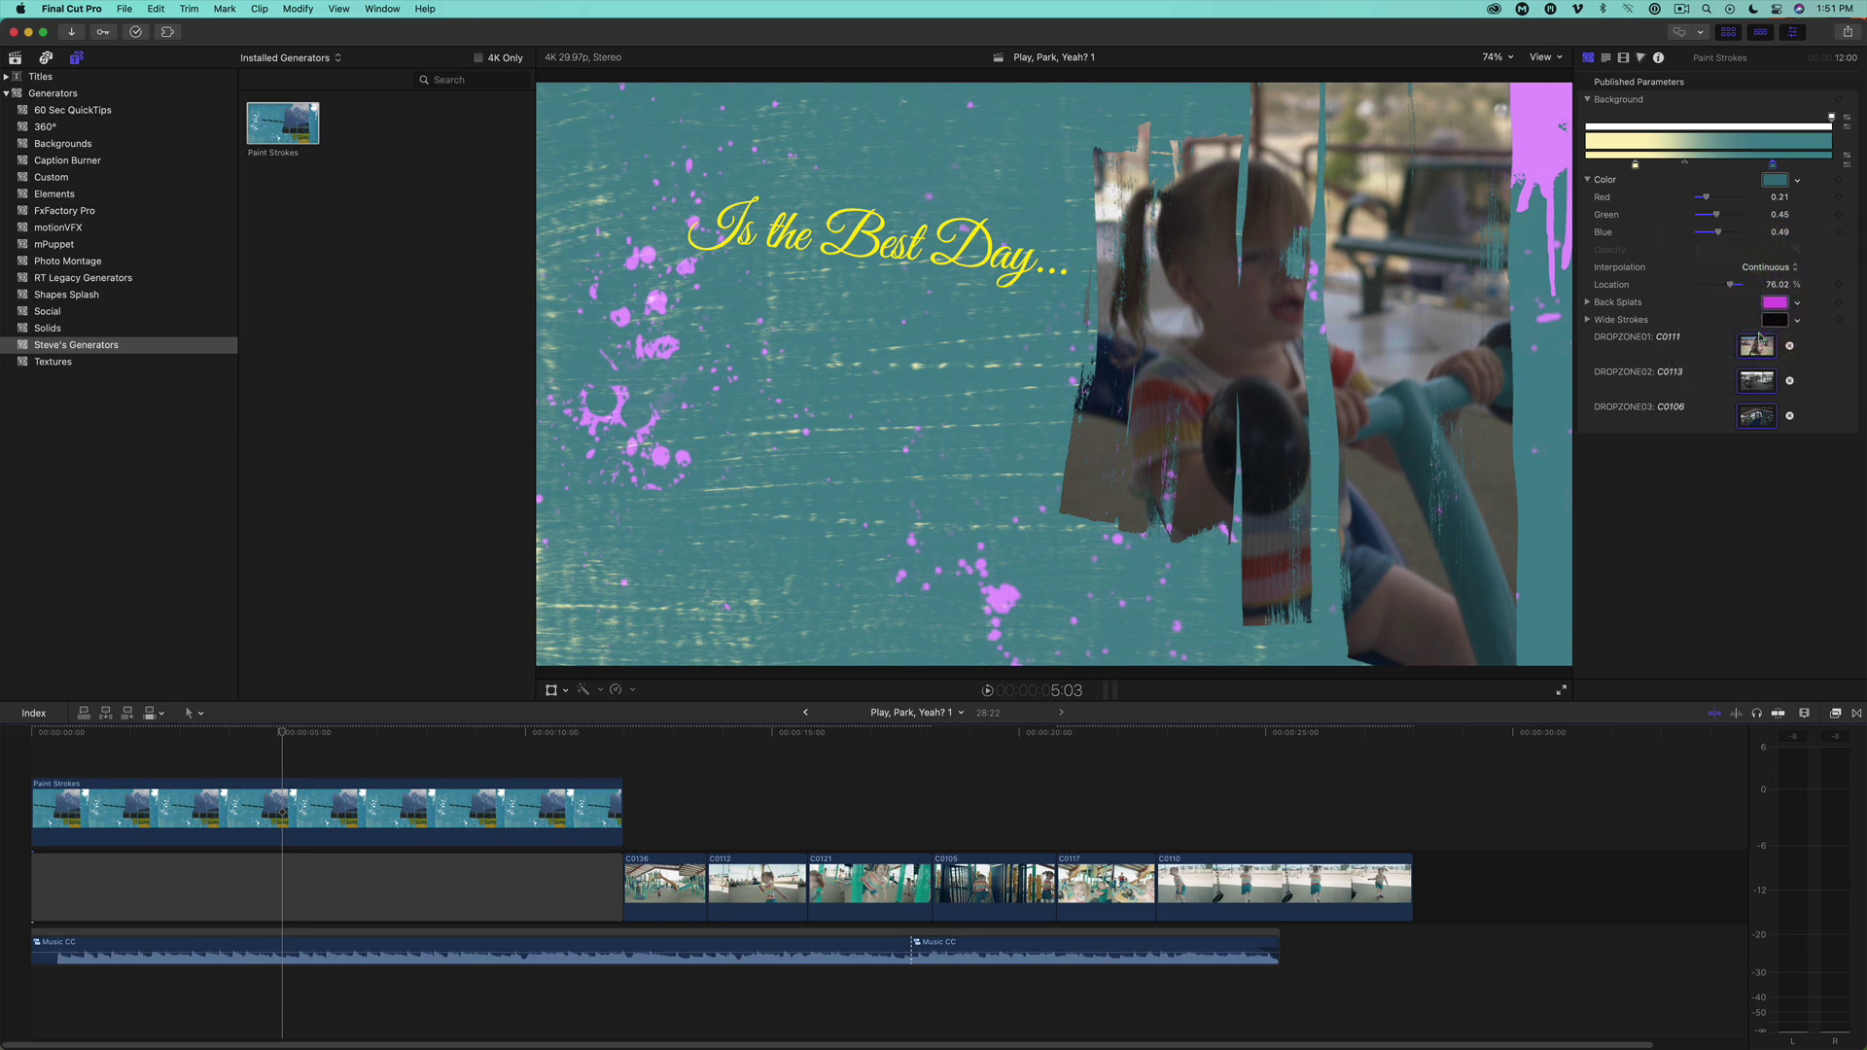
drag(624, 880, 569, 881)
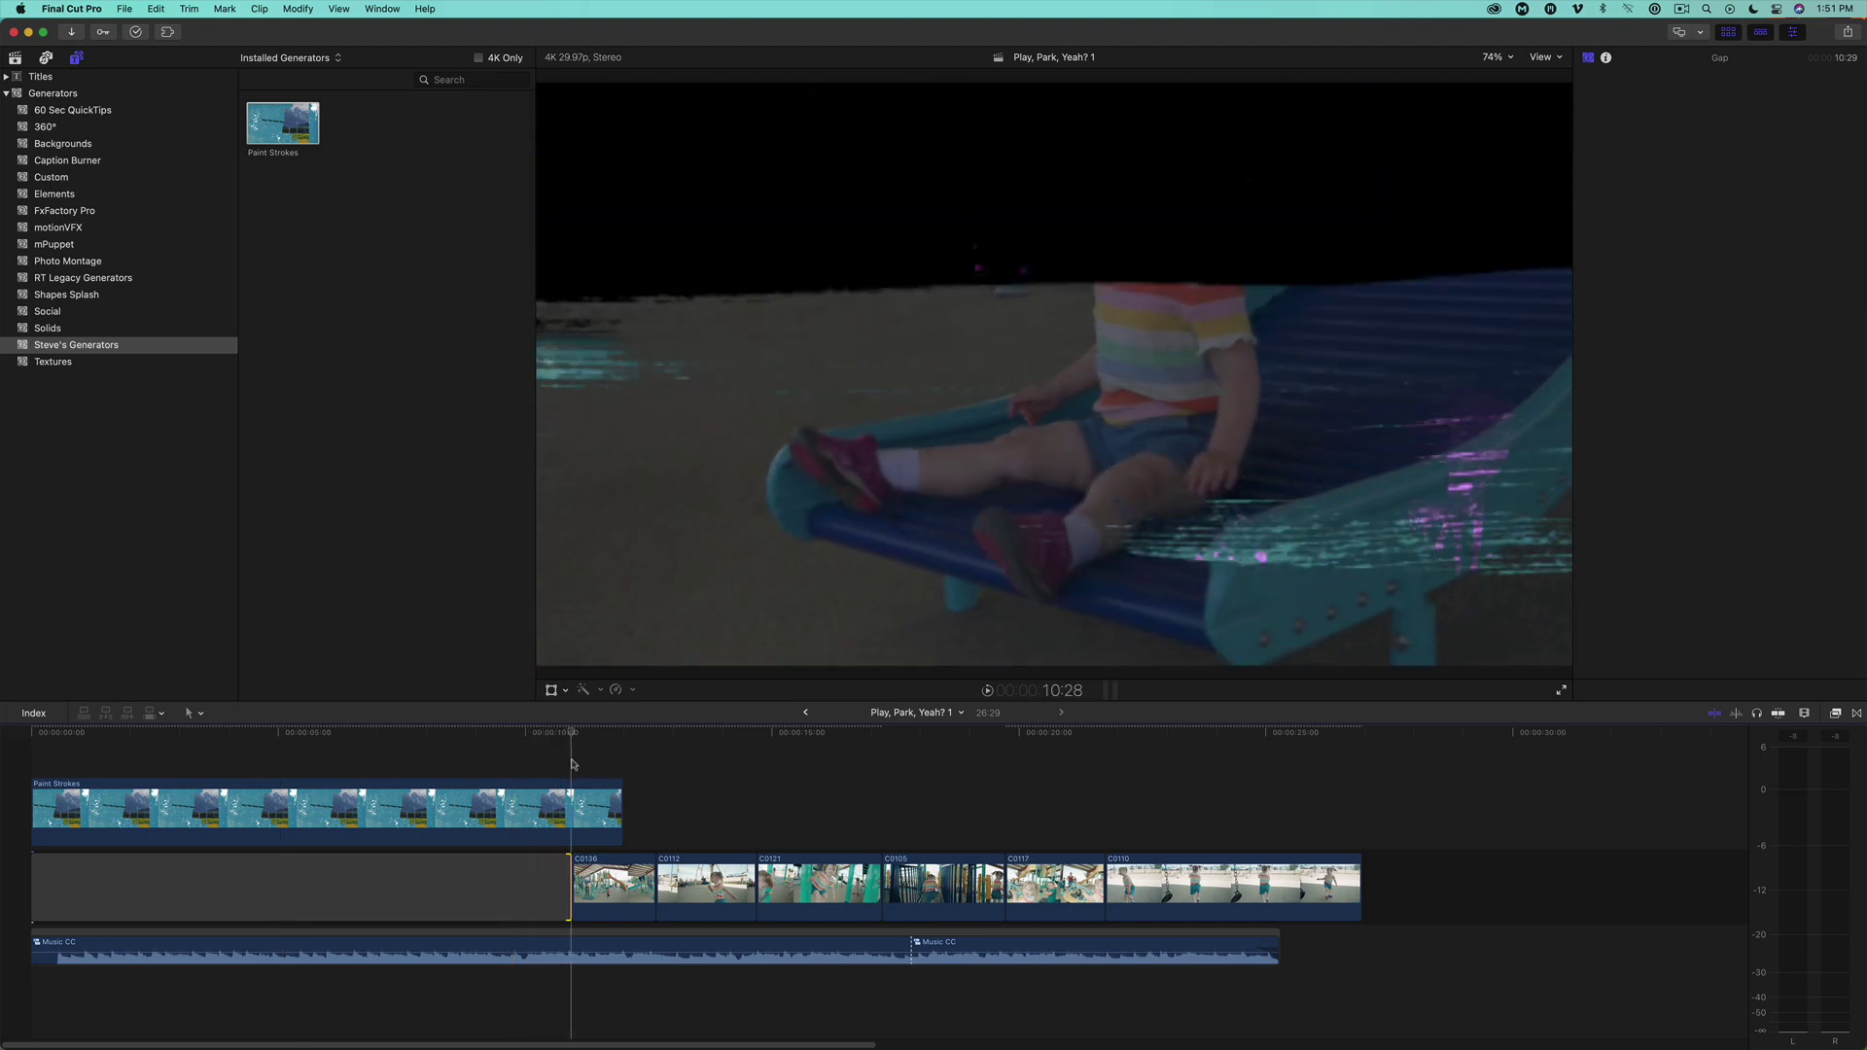
Trim the gap one frame shorter, to about 10:21
drag(569, 882, 557, 882)
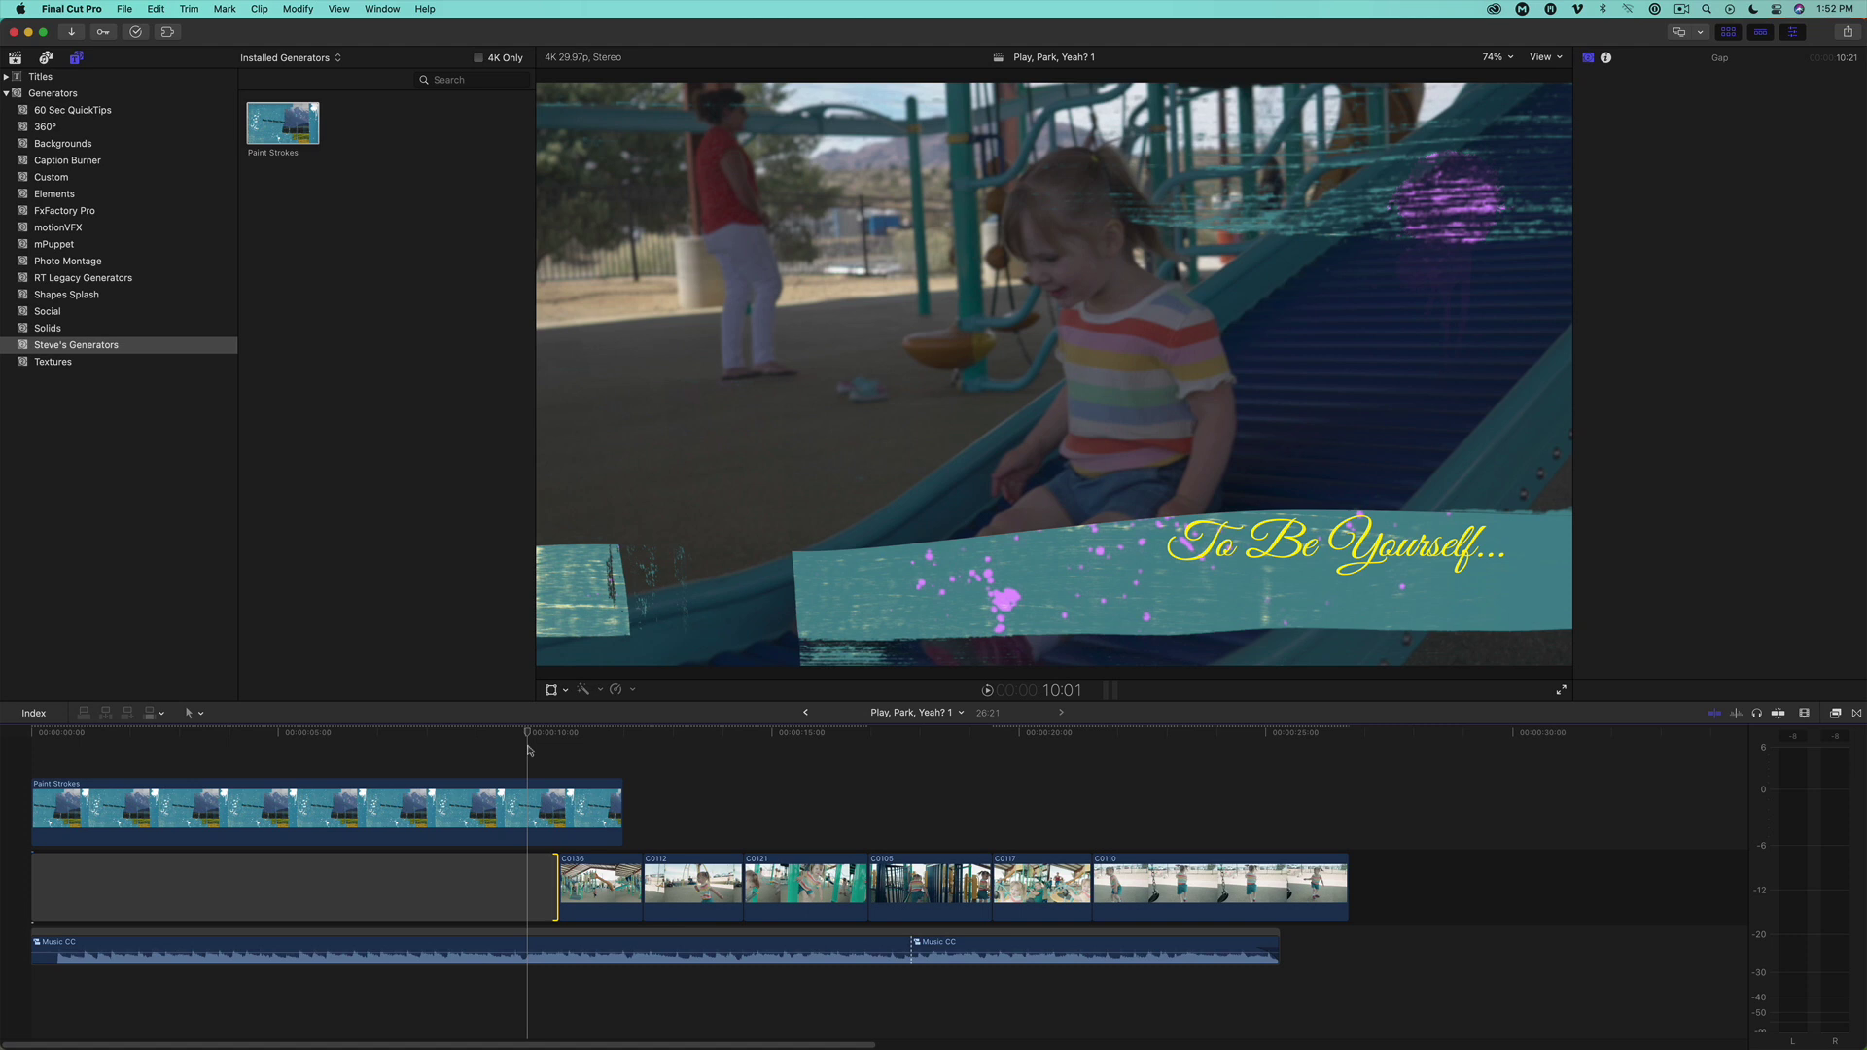
key(Home)
key(space)
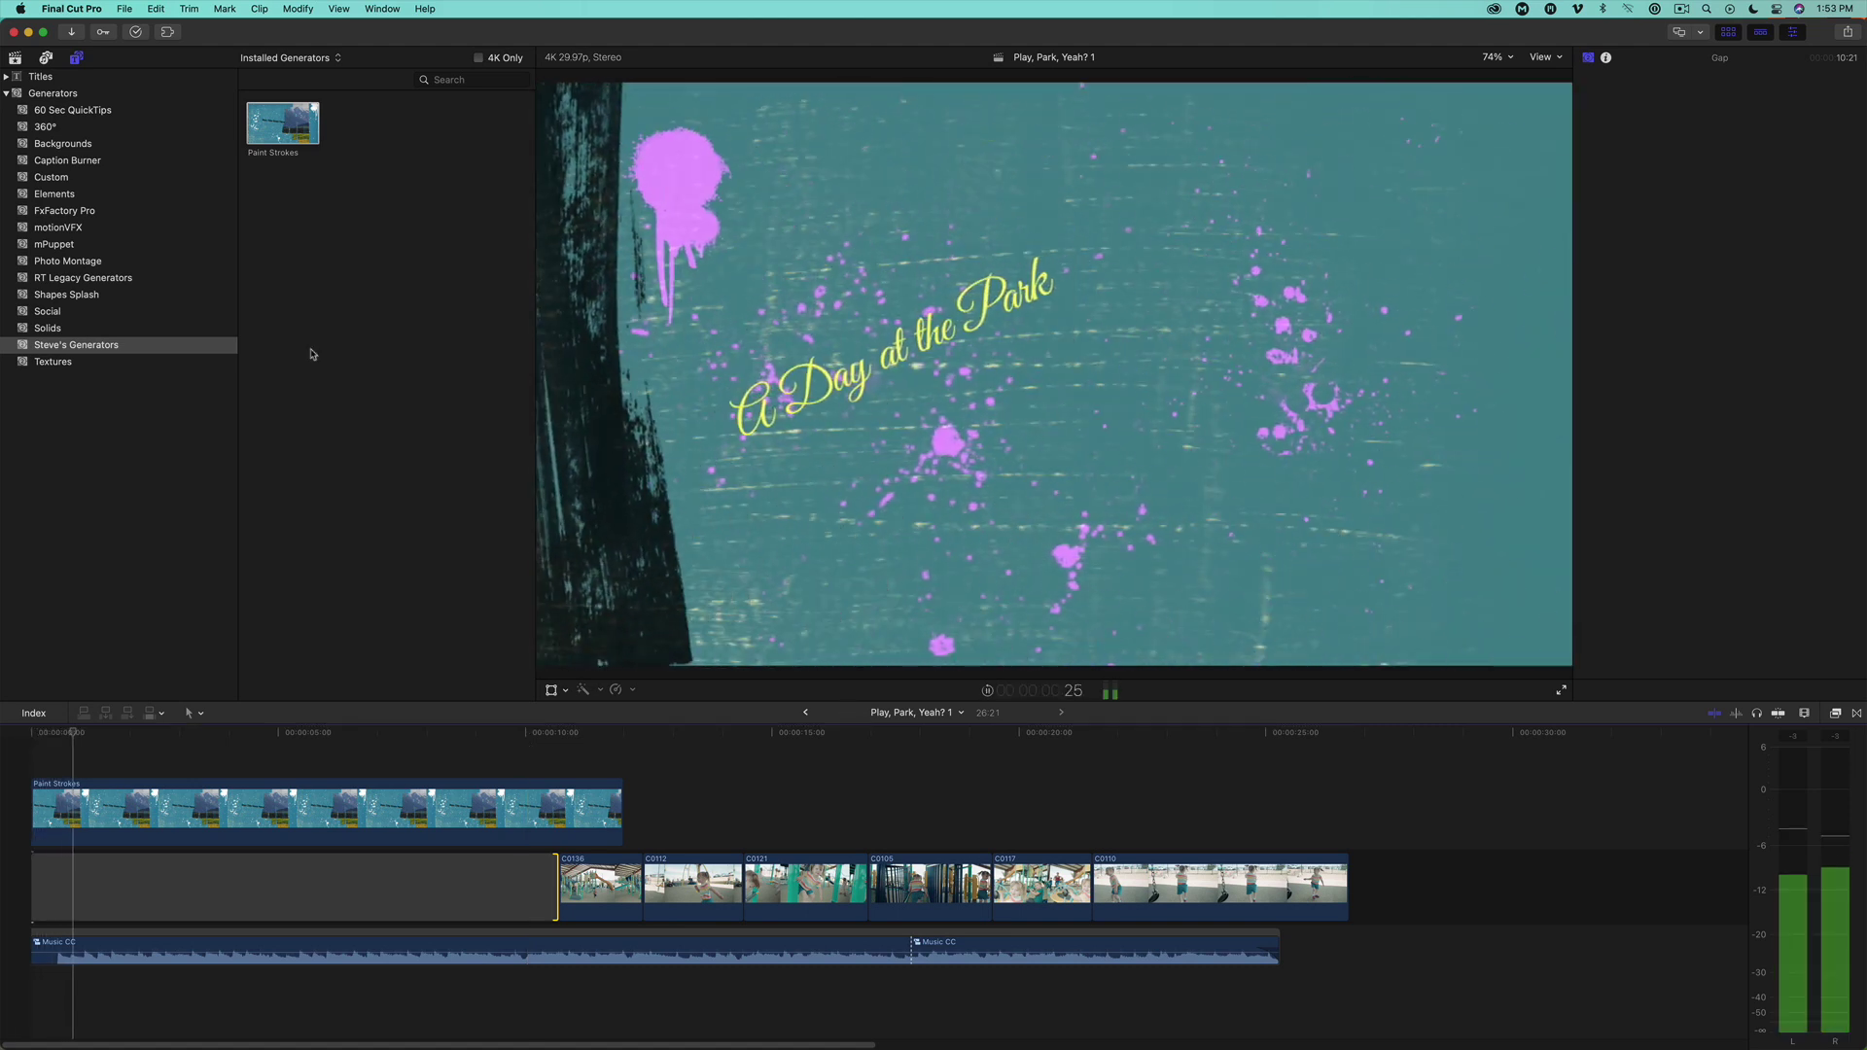